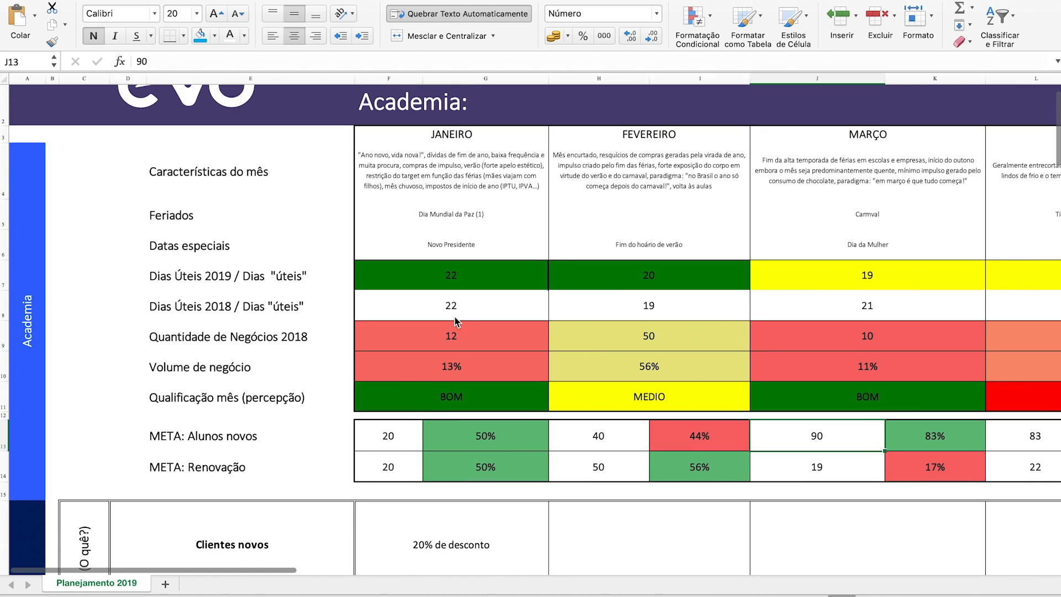
# Review the month characteristics row from January through the end of the year
pyautogui.click(432, 164)
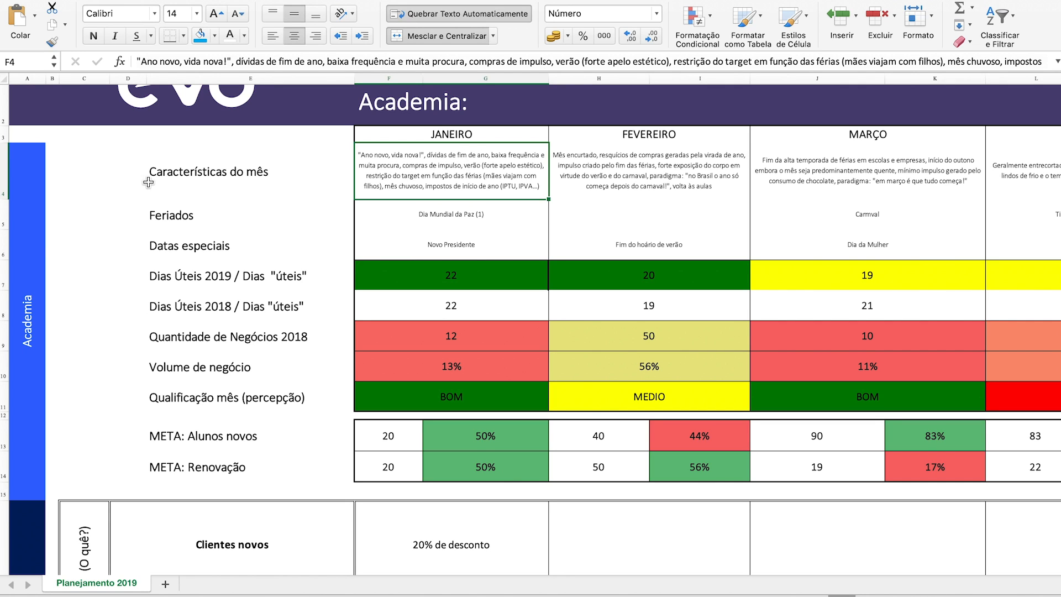
pyautogui.click(568, 169)
pyautogui.press('Right')
pyautogui.press('Left')
pyautogui.press('Right')
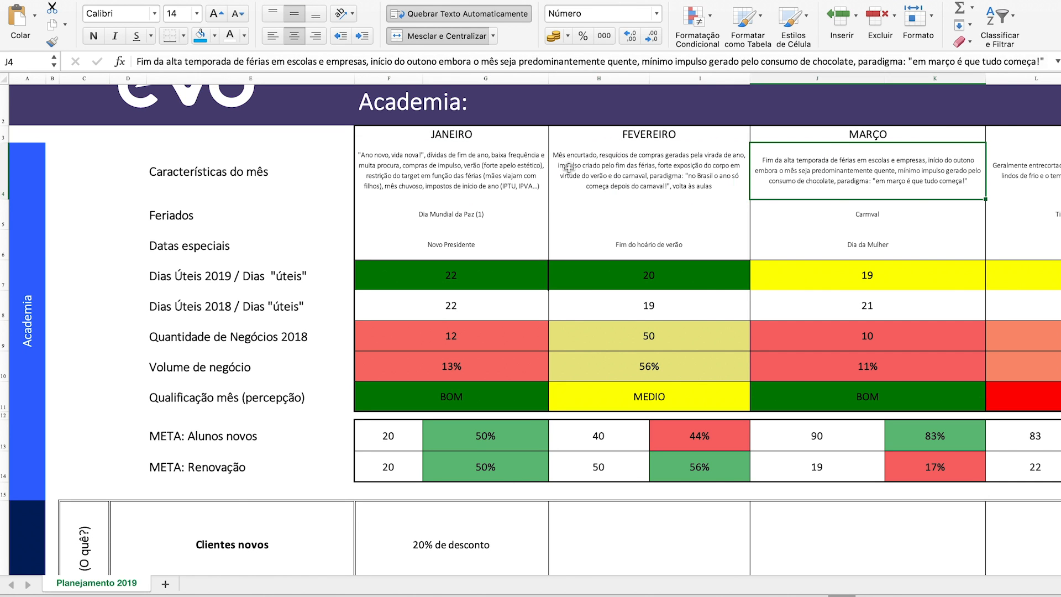
pyautogui.press('Right')
pyautogui.press('Right')
pyautogui.press('Right')
pyautogui.press('Right')
pyautogui.press('Right')
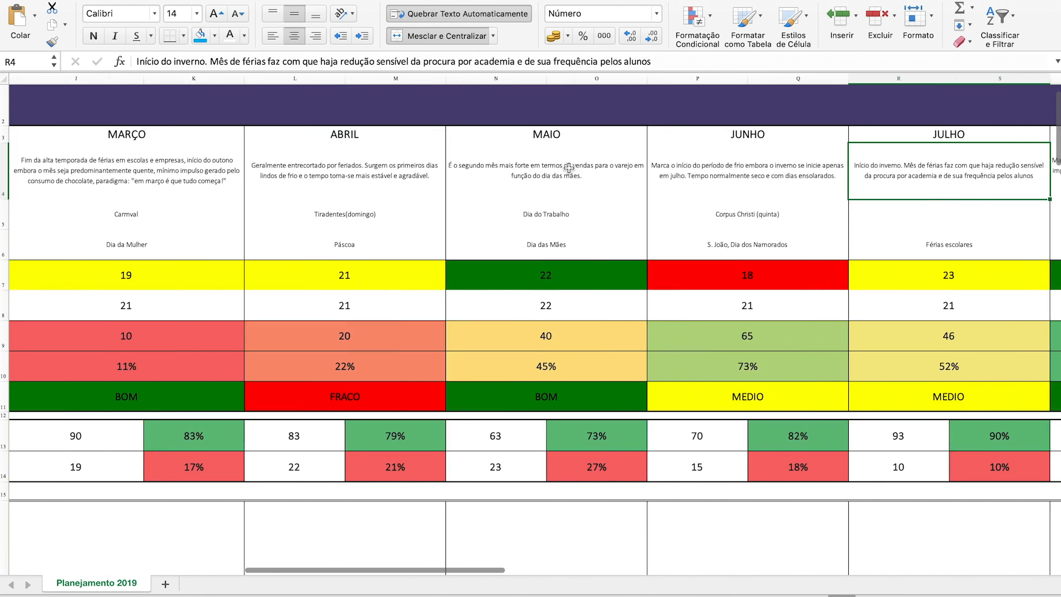
pyautogui.press('Right')
pyautogui.press('Right')
pyautogui.press('Right')
pyautogui.press('Right')
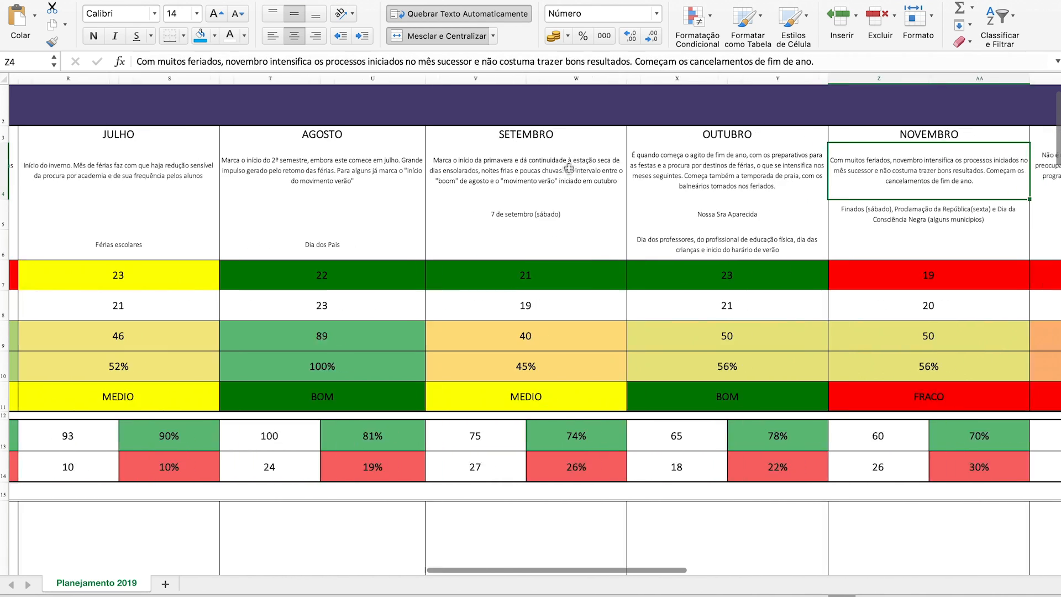
# Go back through the month characteristics from the year-end months to January
pyautogui.press('Left')
pyautogui.press('Left')
pyautogui.press('Left')
pyautogui.press('Left')
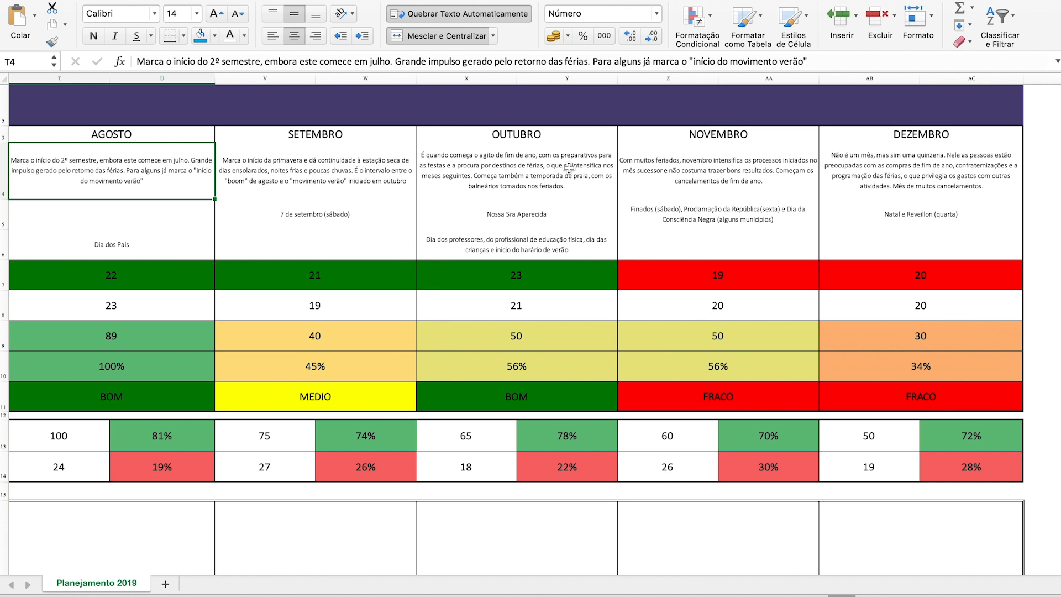
pyautogui.press('Left')
pyautogui.press('Left')
pyautogui.press('Left')
pyautogui.press('Left')
pyautogui.press('Left')
pyautogui.press('Left')
pyautogui.press('Left')
pyautogui.press('Left')
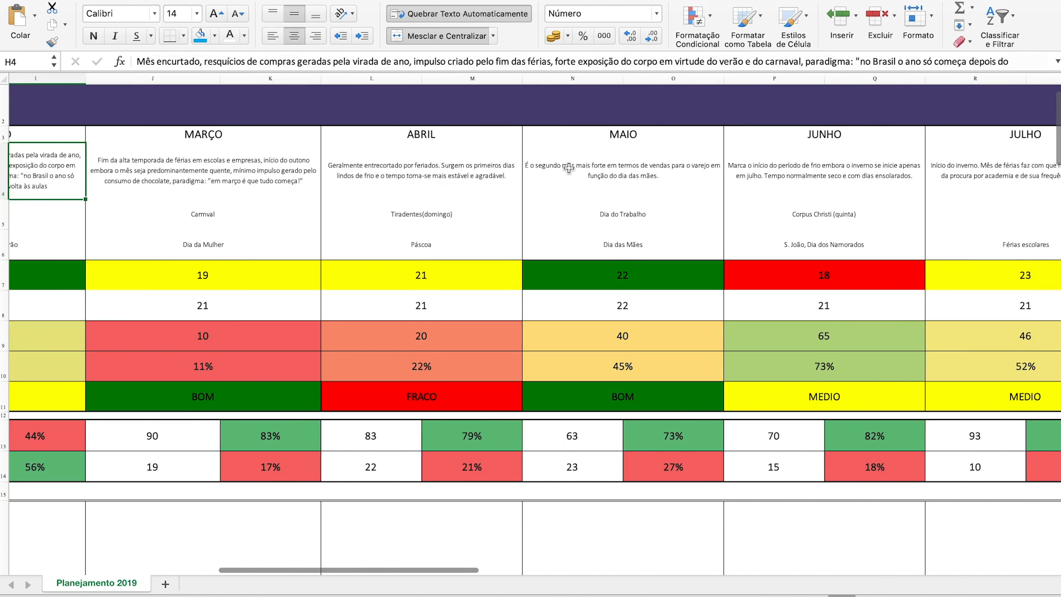
pyautogui.press('Right')
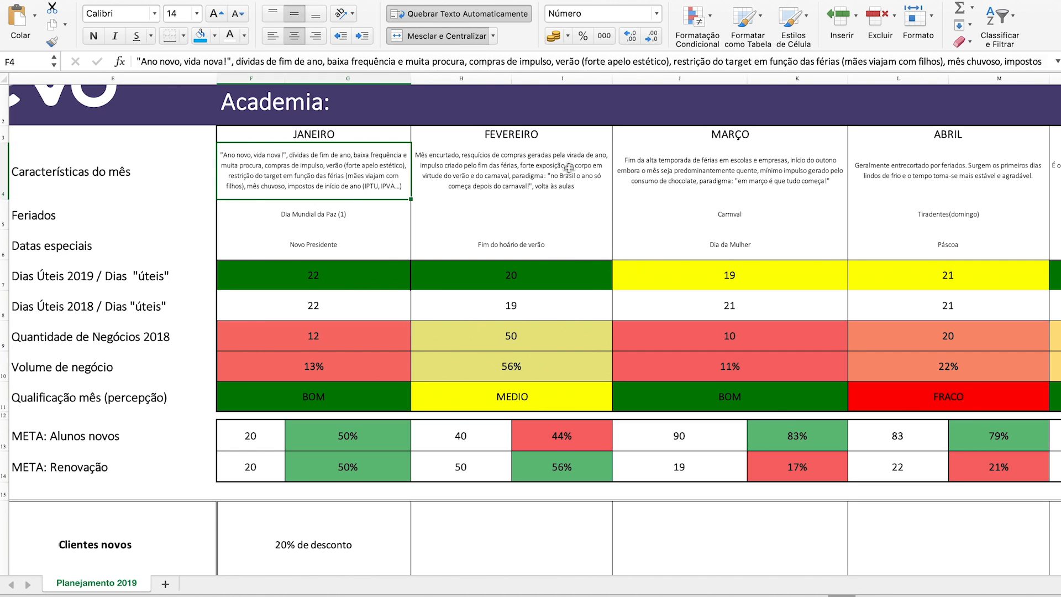
# Correct the March entry in the Feriados row to "Carnaval"
pyautogui.press('Down')
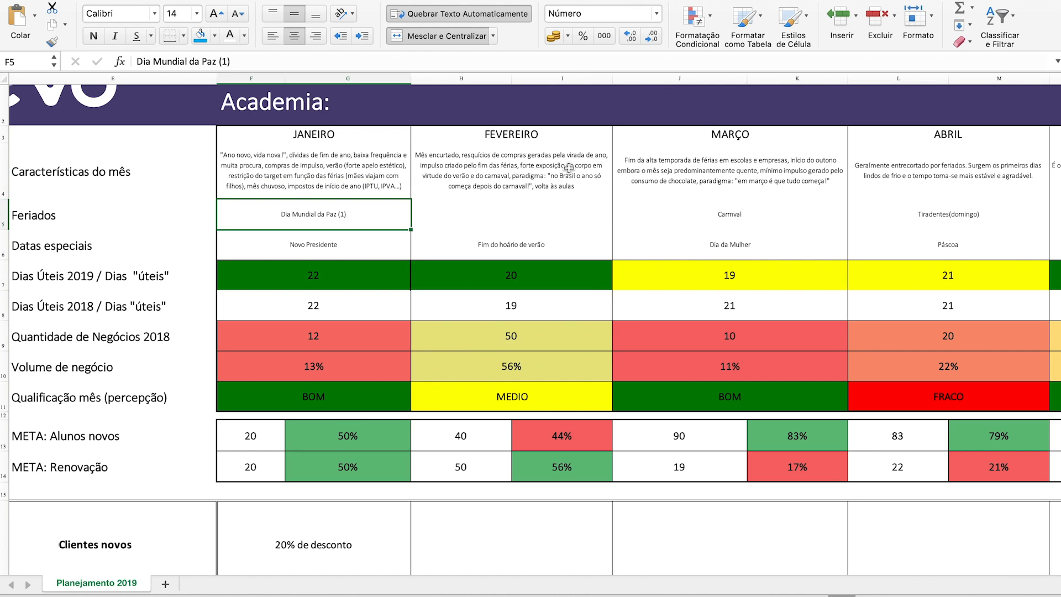
pyautogui.press('Left')
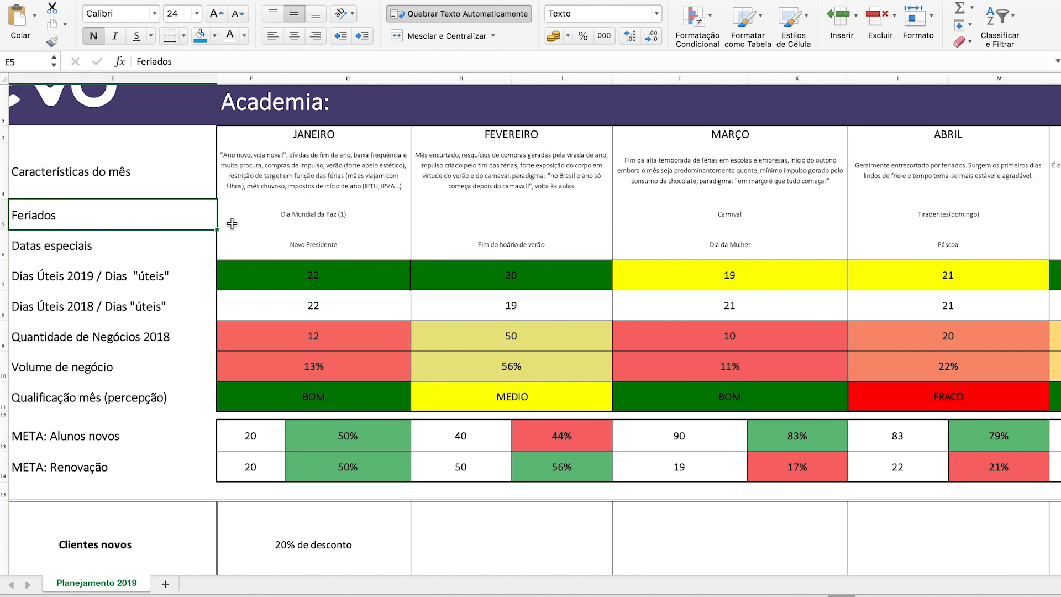
pyautogui.click(323, 213)
pyautogui.press('Right')
pyautogui.press('Right')
pyautogui.press('Right')
pyautogui.press('Right')
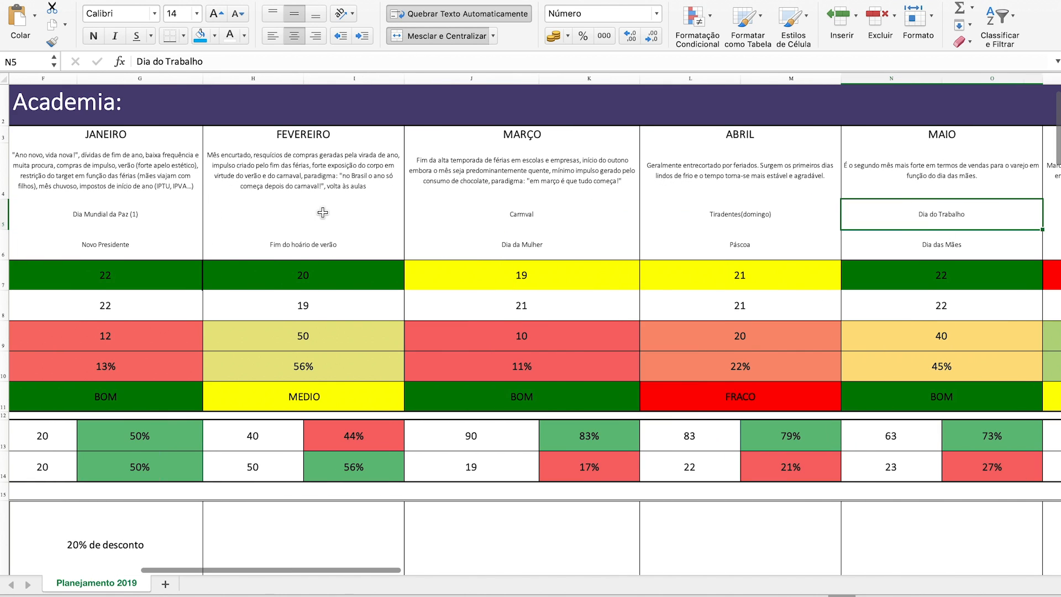
pyautogui.press('Left')
pyautogui.press('Left')
pyautogui.write('Carnavc')
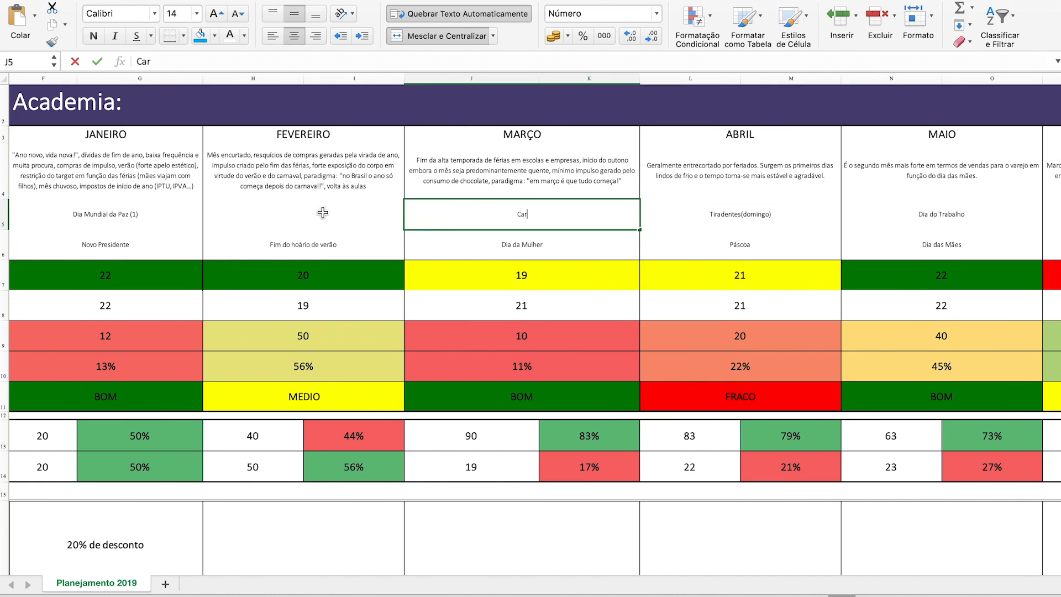
pyautogui.press('BackSpace')
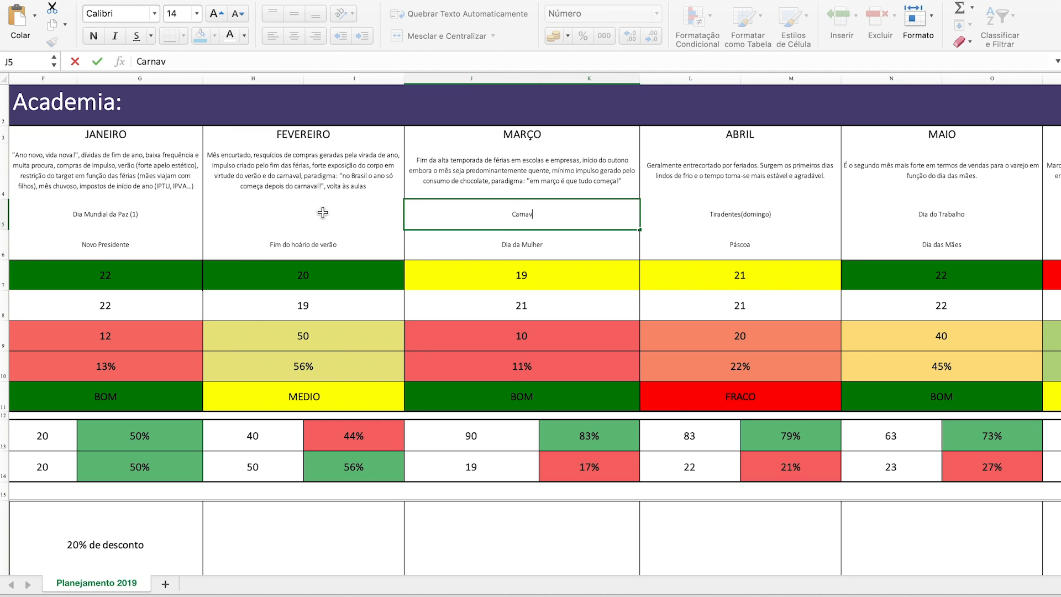
pyautogui.write('al')
pyautogui.press('Return')
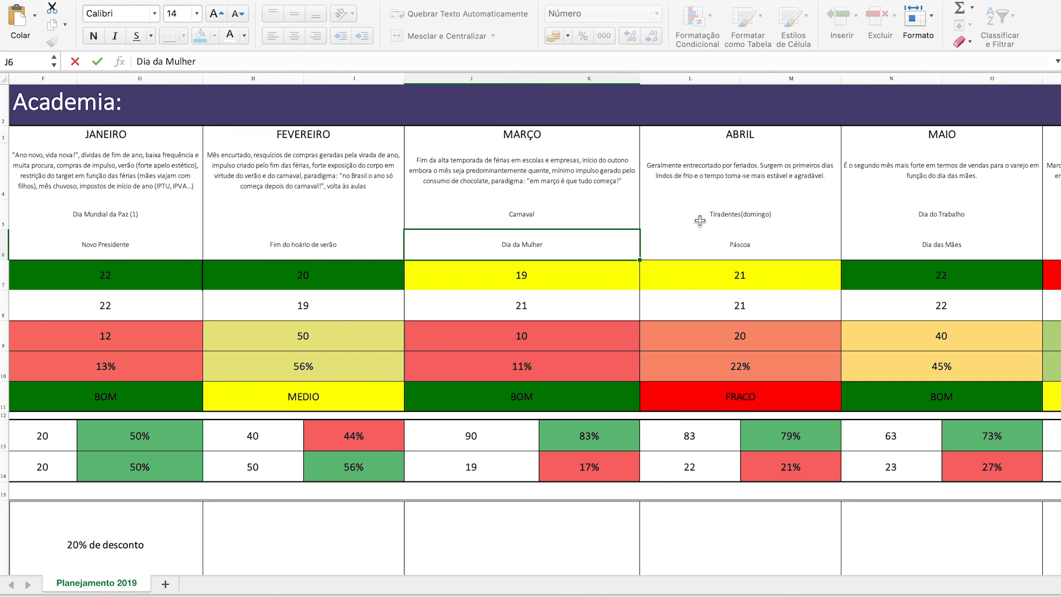
# Examine the holidays listed in the Feriados row from March to July, returning to January
pyautogui.click(732, 213)
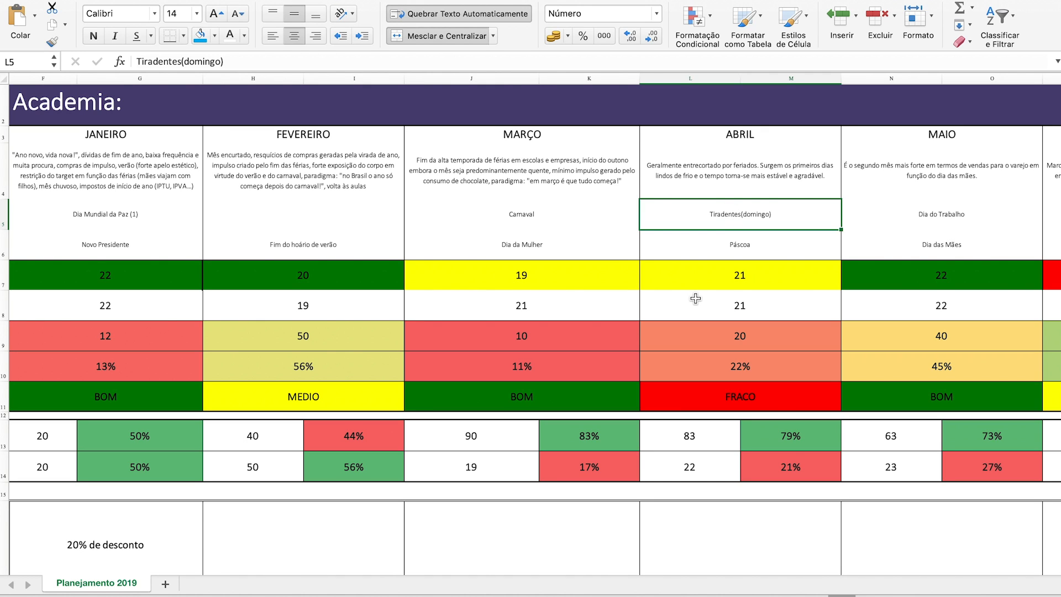
pyautogui.click(543, 214)
pyautogui.press('Right')
pyautogui.press('Right')
pyautogui.press('Right')
pyautogui.press('Right')
pyautogui.press('Left')
pyautogui.press('Left')
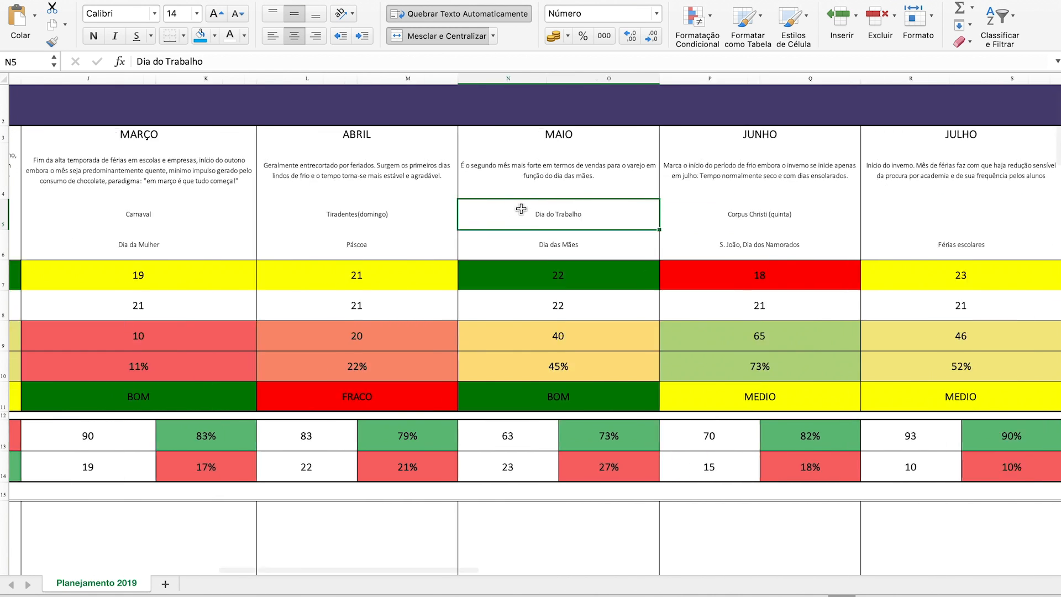
pyautogui.hscroll(-10, 203, 222)
pyautogui.click(203, 222)
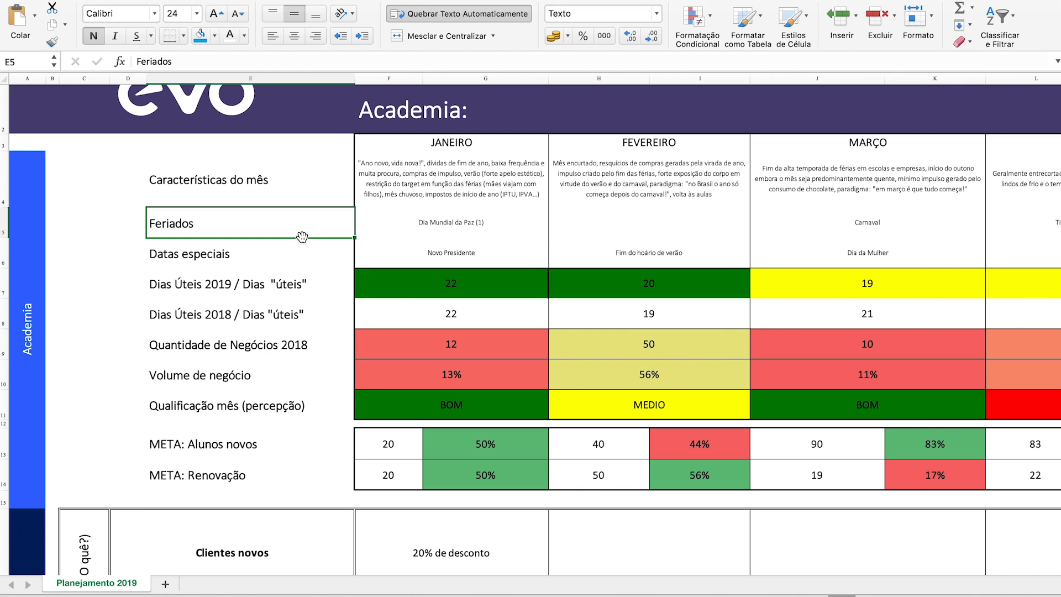
pyautogui.click(419, 223)
# Examine the entries in the Datas especiais row from January to May
pyautogui.click(209, 260)
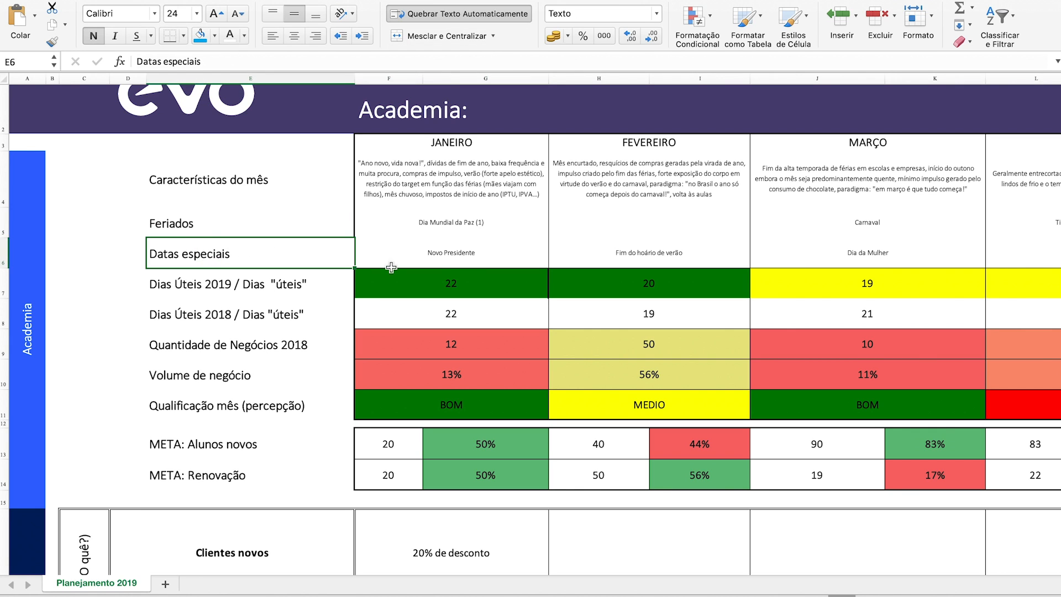
pyautogui.click(470, 260)
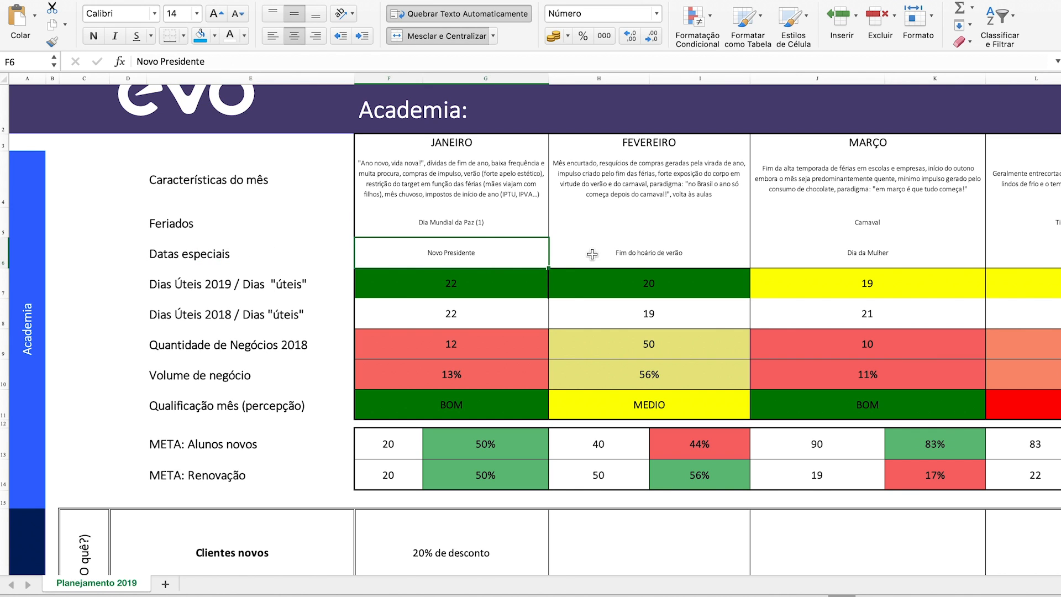
pyautogui.click(649, 256)
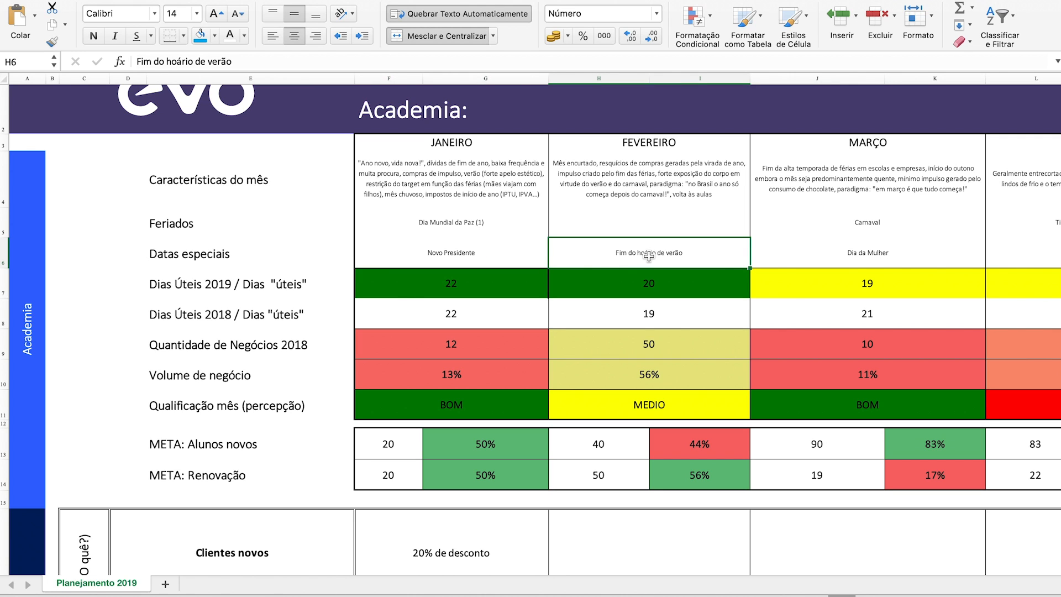
pyautogui.click(933, 253)
pyautogui.hscroll(4, 933, 254)
pyautogui.click(945, 250)
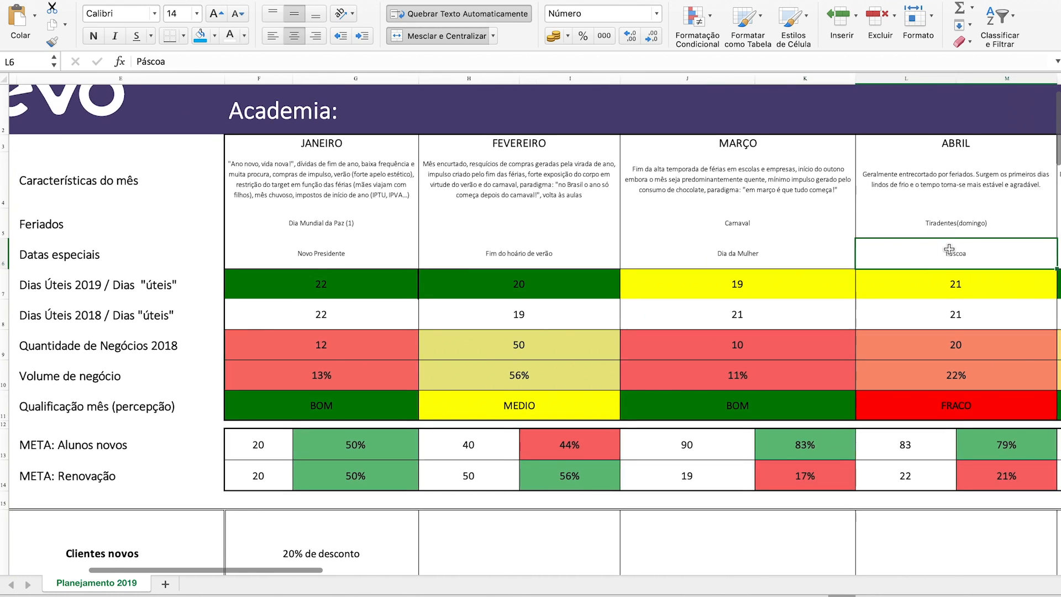
pyautogui.hscroll(5, 945, 251)
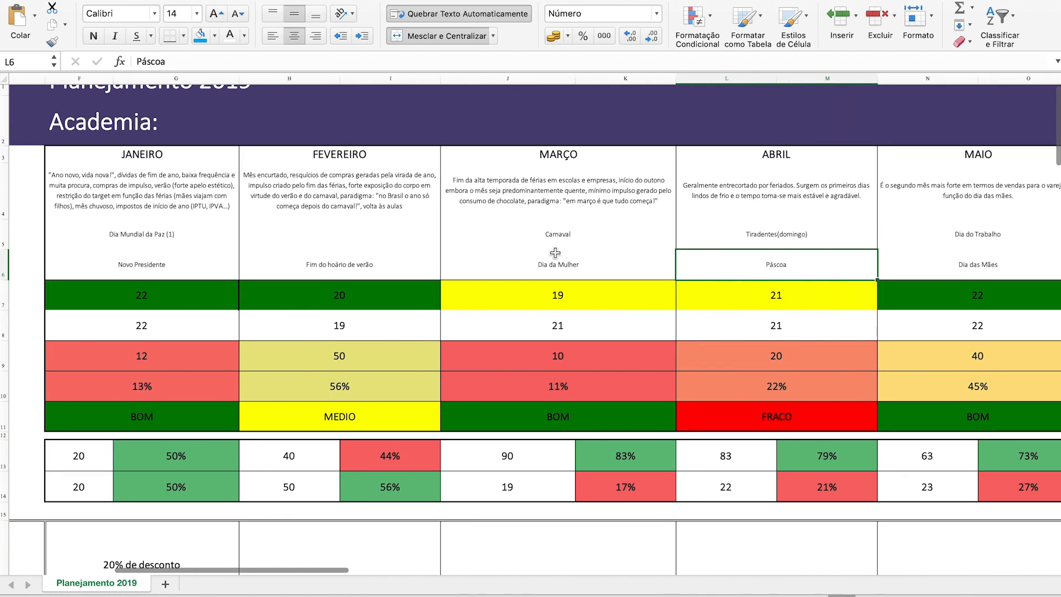
pyautogui.scroll(1, 783, 288)
pyautogui.hscroll(2, 783, 289)
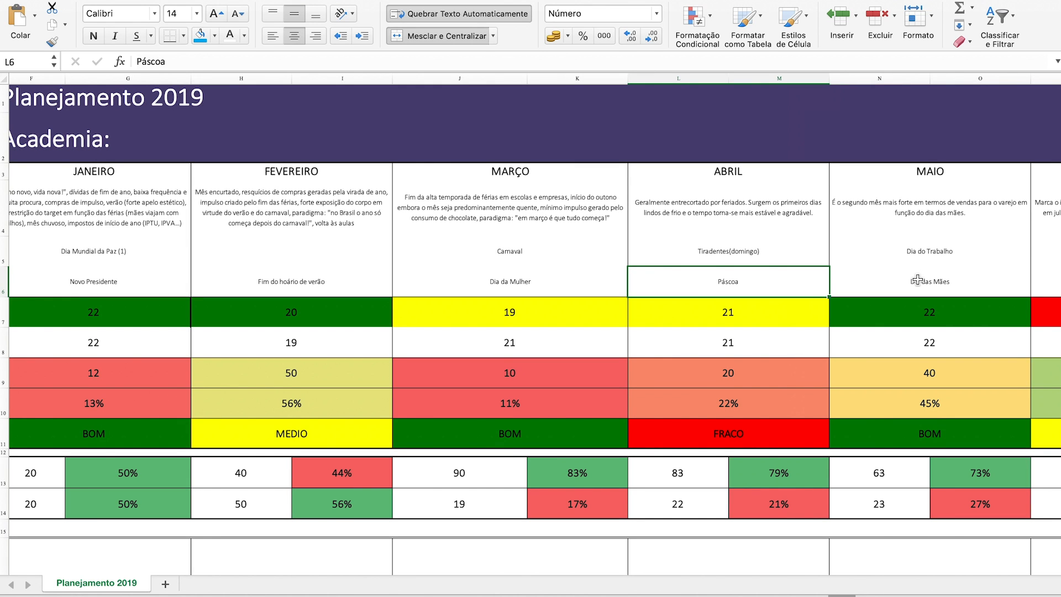
pyautogui.hscroll(-10, 918, 281)
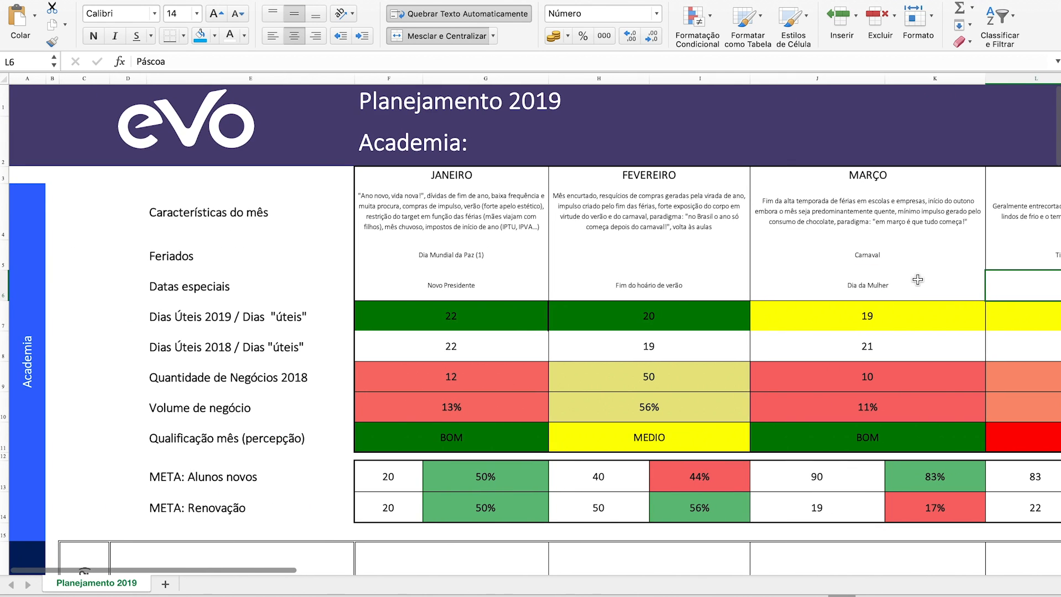
pyautogui.scroll(-2, 917, 280)
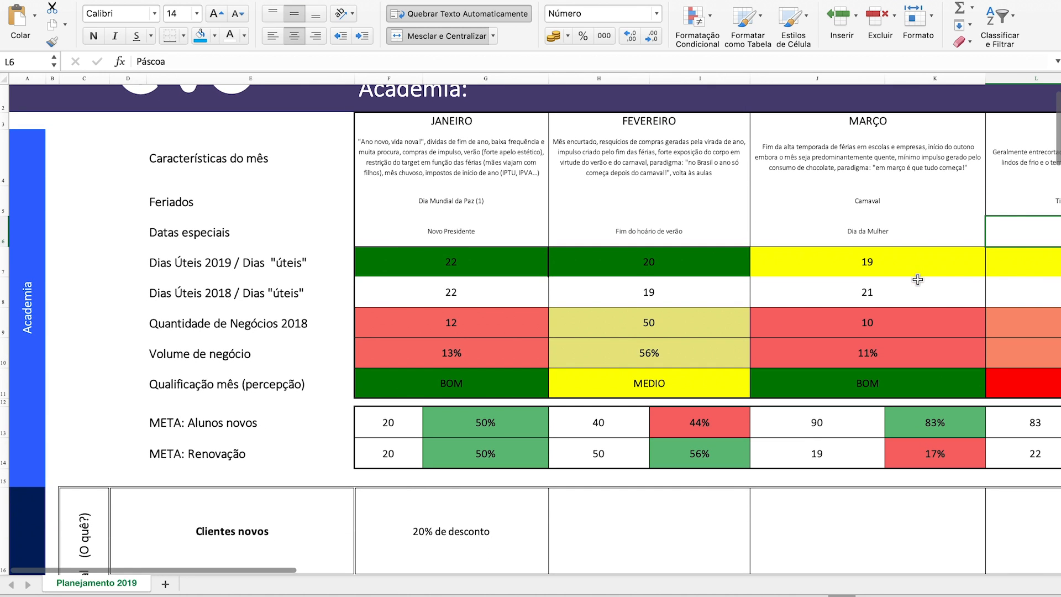
# Compare the 2019 and 2018 working-day rows, focusing on the January values
pyautogui.click(205, 259)
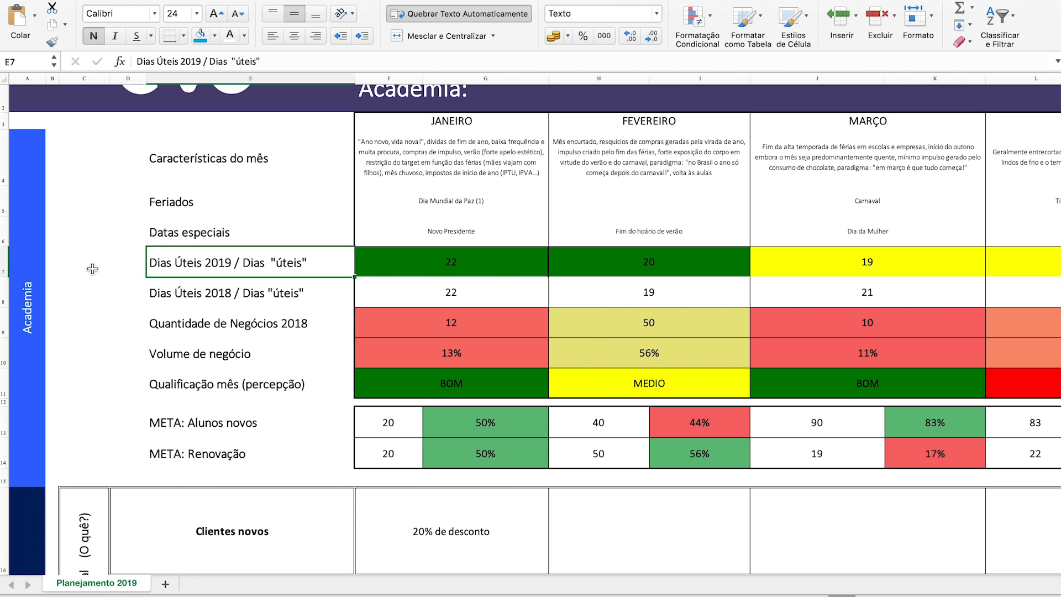
pyautogui.click(4, 262)
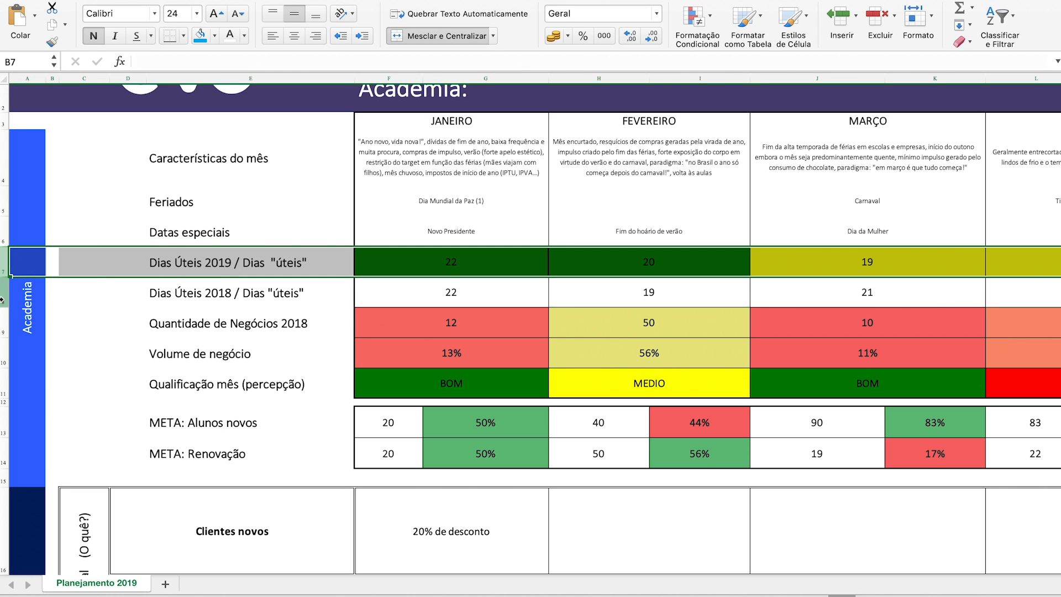
pyautogui.click(3, 296)
pyautogui.click(5, 267)
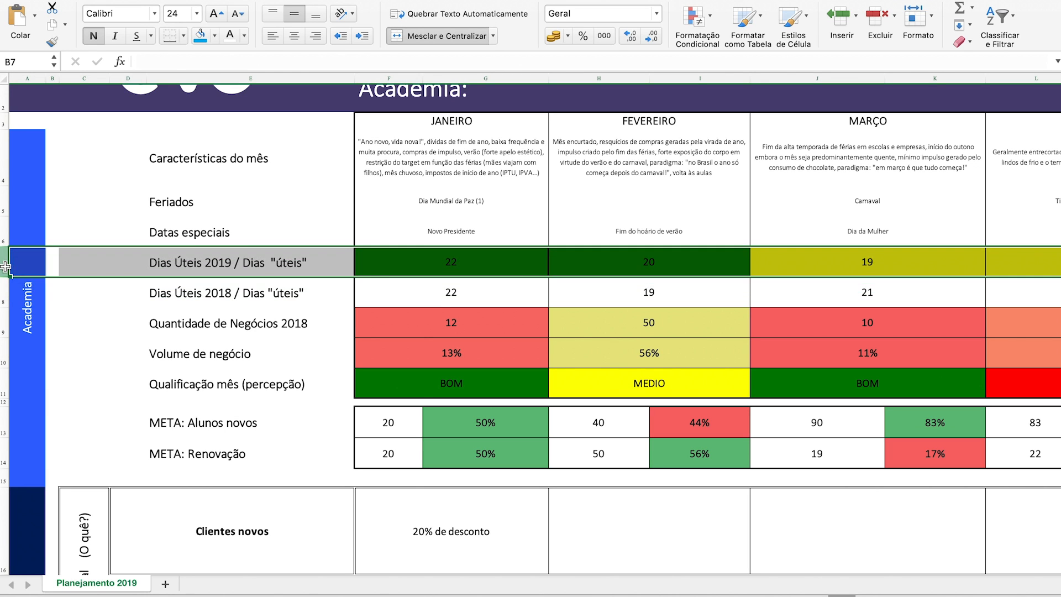
pyautogui.click(204, 292)
pyautogui.click(405, 286)
pyautogui.click(402, 257)
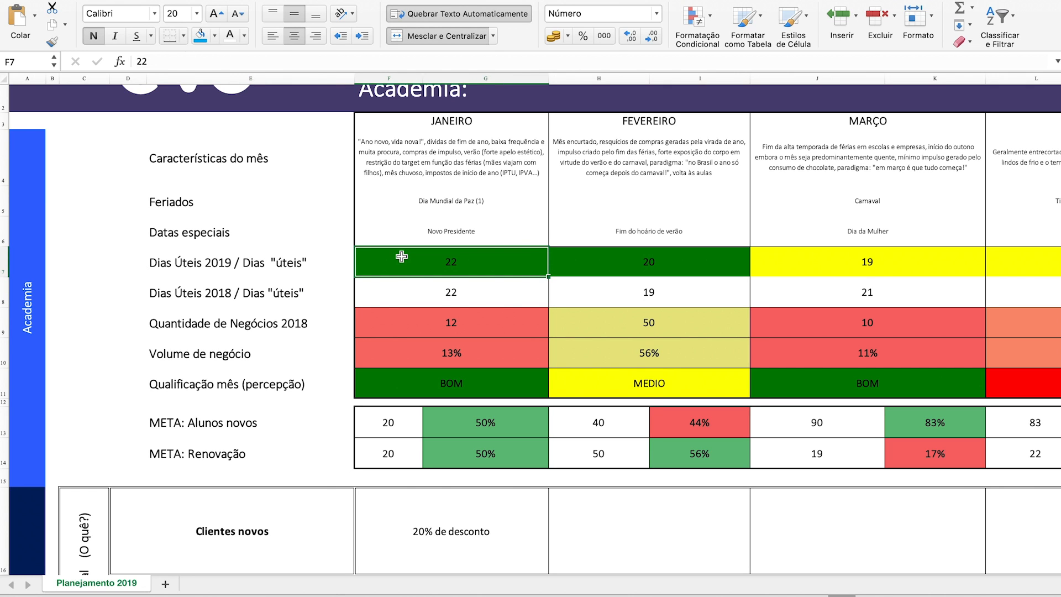
pyautogui.click(425, 294)
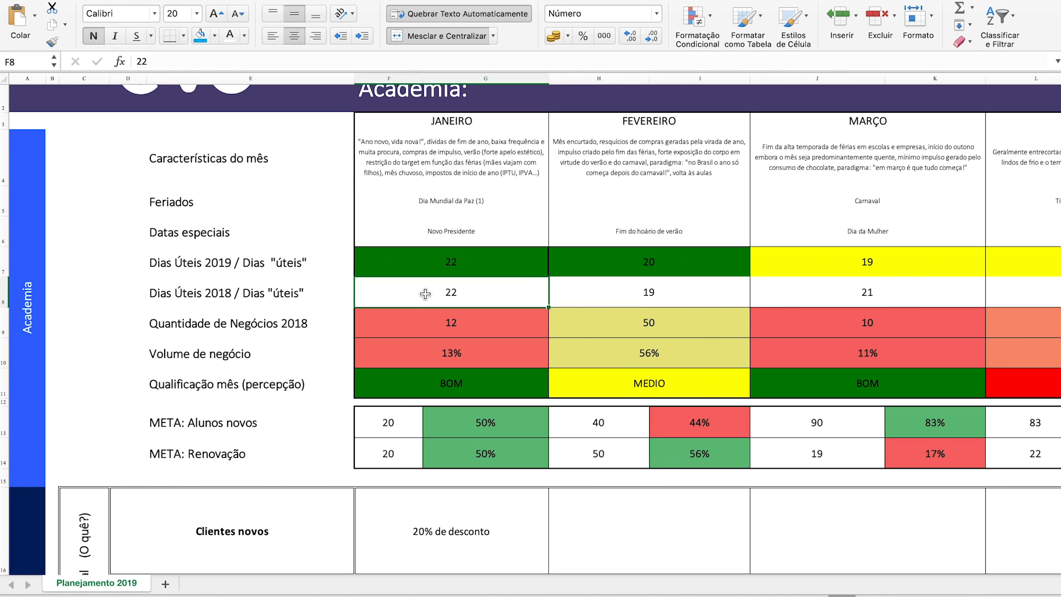
pyautogui.click(446, 264)
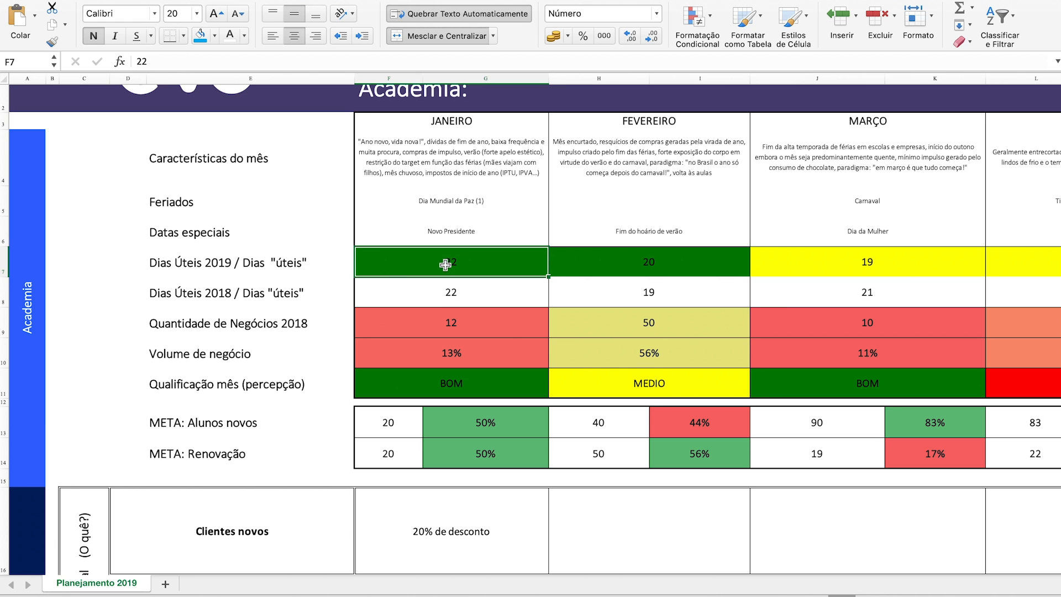
# Review the 2018 working days month by month from January to December against the 2019 row
pyautogui.click(453, 286)
pyautogui.press('Right')
pyautogui.press('Right')
pyautogui.press('Right')
pyautogui.press('Right')
pyautogui.press('Right')
pyautogui.press('Right')
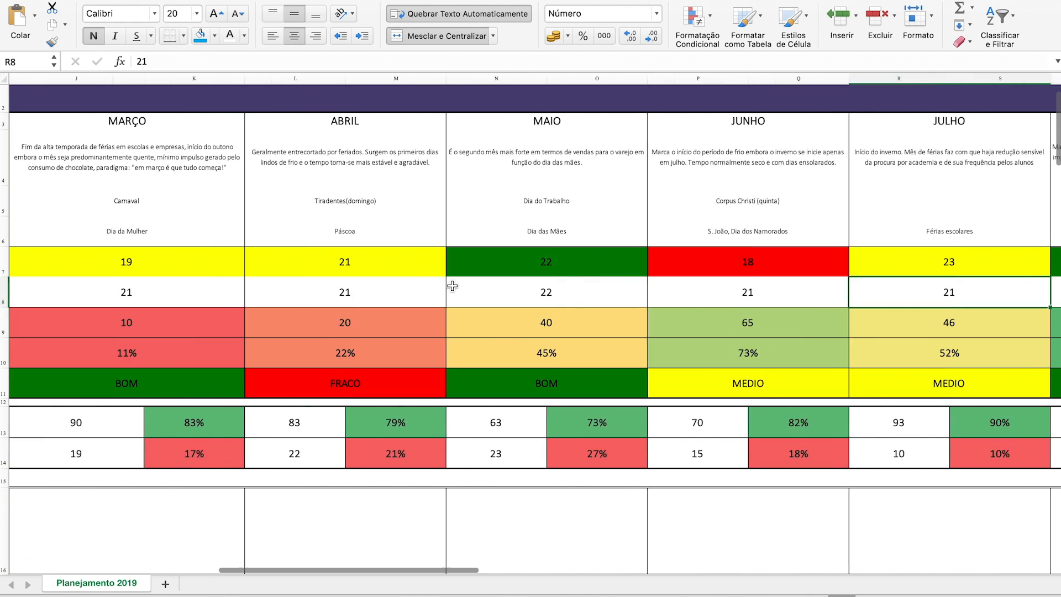
pyautogui.press('Right')
pyautogui.press('Right')
pyautogui.press('Right')
pyautogui.press('Right')
pyautogui.press('Right')
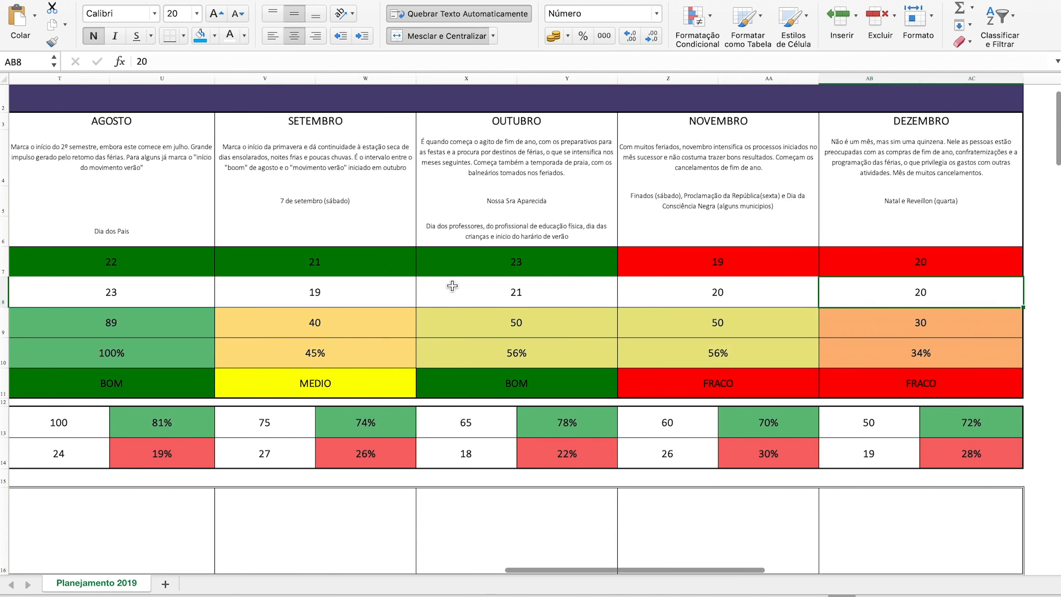
pyautogui.press('Right')
# Return along the 2018 working-days row from December to the start of the sheet
pyautogui.press('Left')
pyautogui.press('Left')
pyautogui.press('Left')
pyautogui.press('Left')
pyautogui.press('Left')
pyautogui.press('Left')
pyautogui.press('Left')
pyautogui.press('Left')
pyautogui.press('Left')
pyautogui.press('Left')
pyautogui.press('Left')
pyautogui.press('Left')
pyautogui.press('Left')
pyautogui.press('Left')
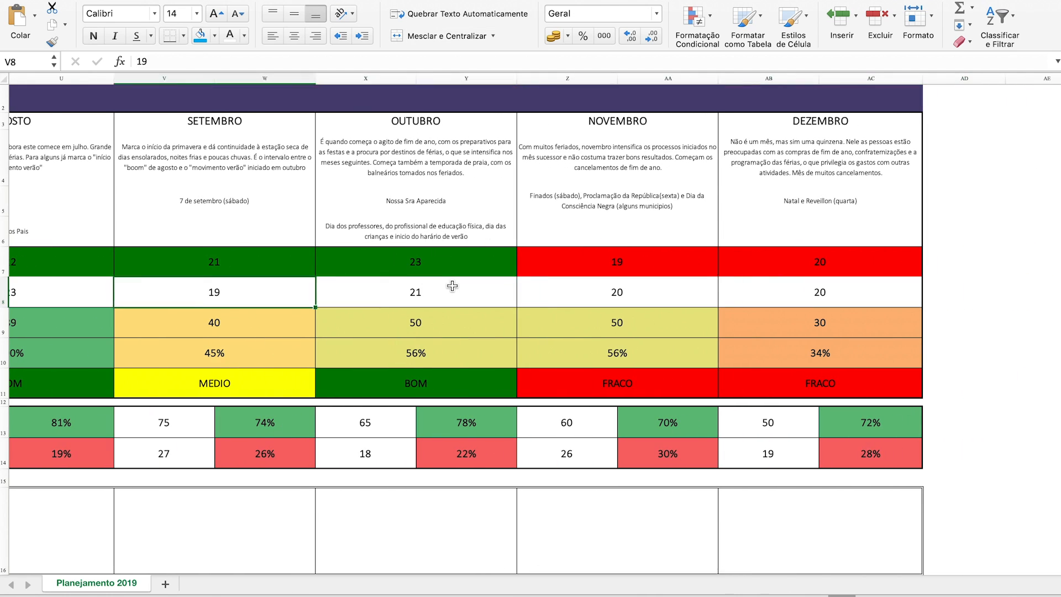
pyautogui.press('Left')
pyautogui.press('Left')
pyautogui.press('Left')
pyautogui.press('Left')
pyautogui.press('Left')
pyautogui.press('Left')
pyautogui.press('Left')
pyautogui.press('Left')
pyautogui.press('Left')
pyautogui.press('Left')
pyautogui.press('Left')
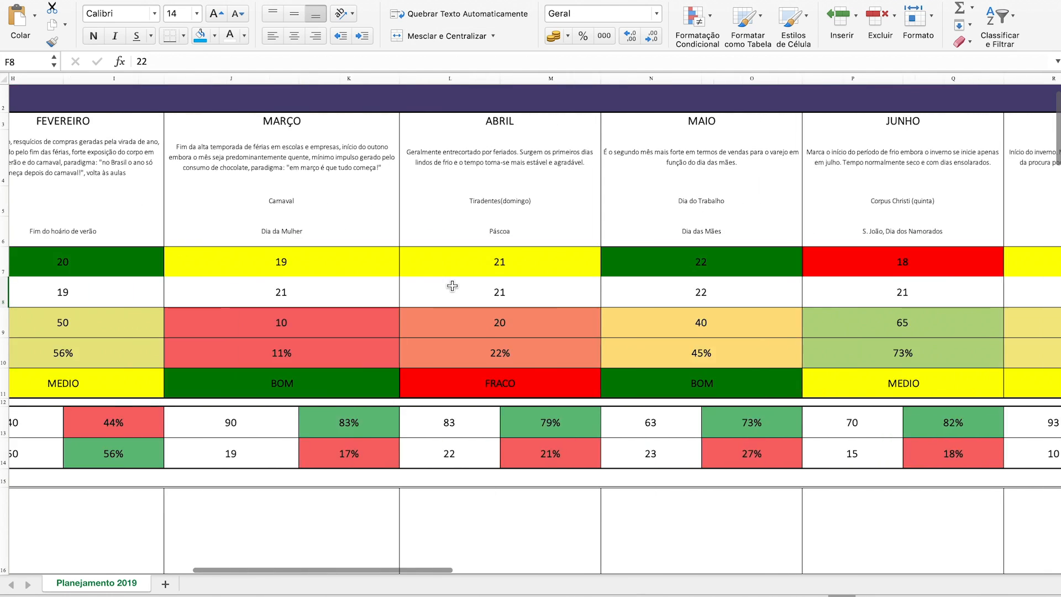
pyautogui.press('Up')
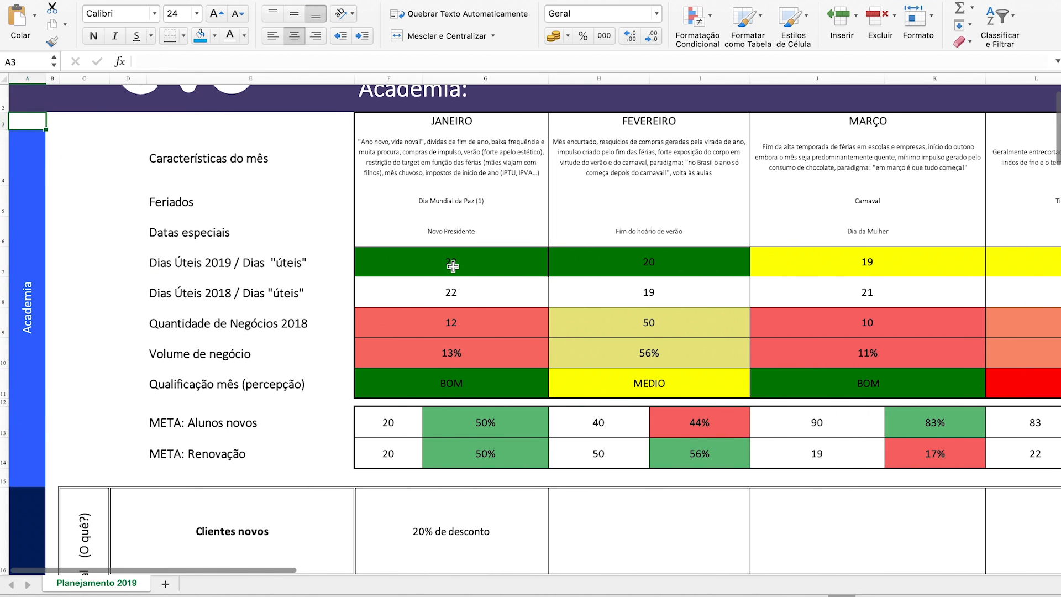
# Review the 2019 working days month by month from January to June, comparing them with the 2018 row
pyautogui.click(453, 265)
pyautogui.press('Right')
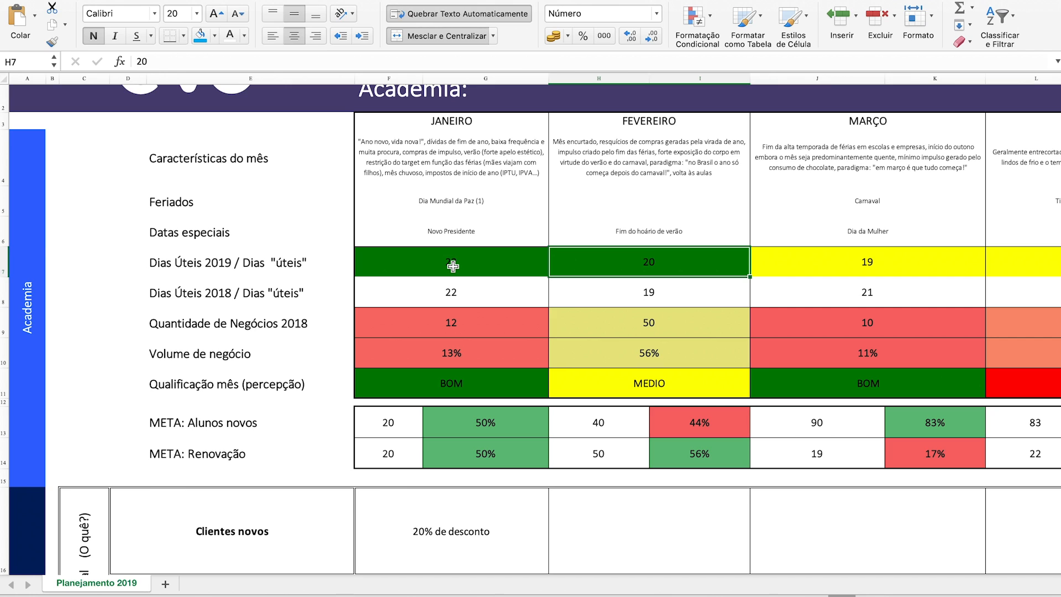
pyautogui.press('Left')
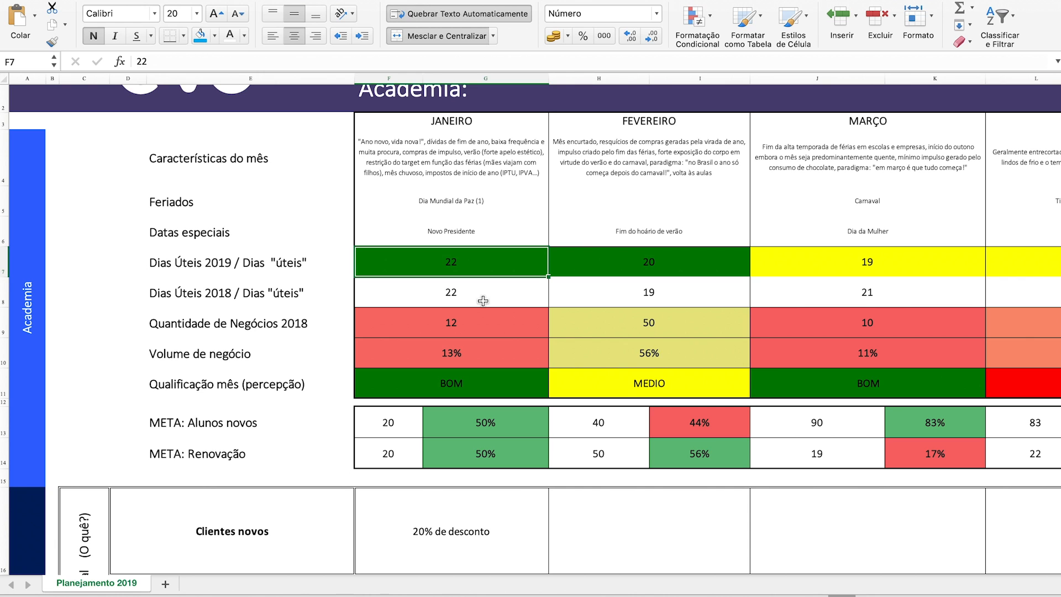
pyautogui.press('Right')
pyautogui.press('Right')
pyautogui.press('Right')
pyautogui.press('Right')
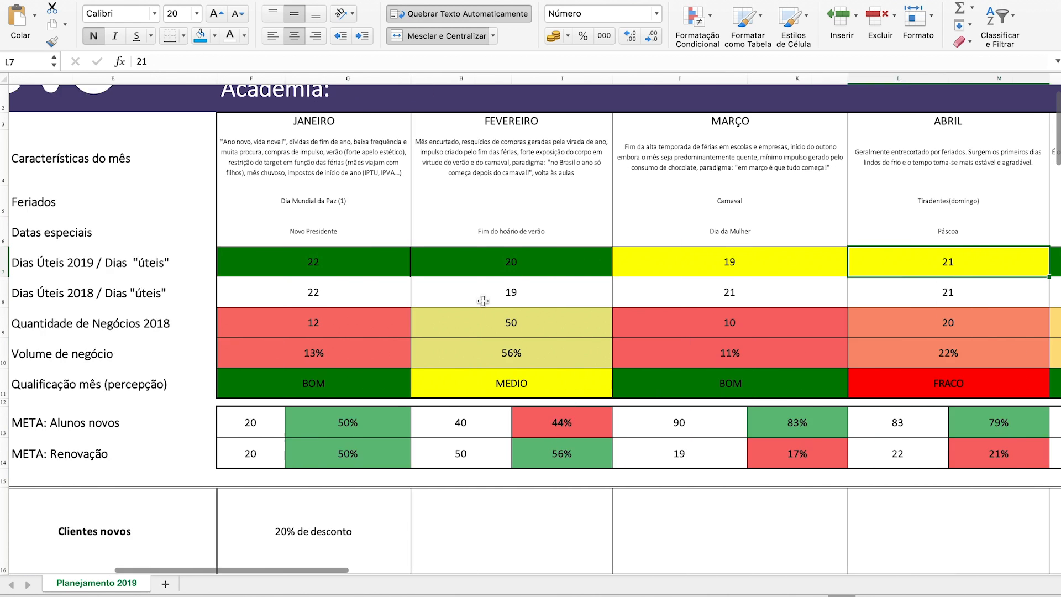
pyautogui.press('Left')
pyautogui.press('Right')
pyautogui.press('Right')
pyautogui.press('Right')
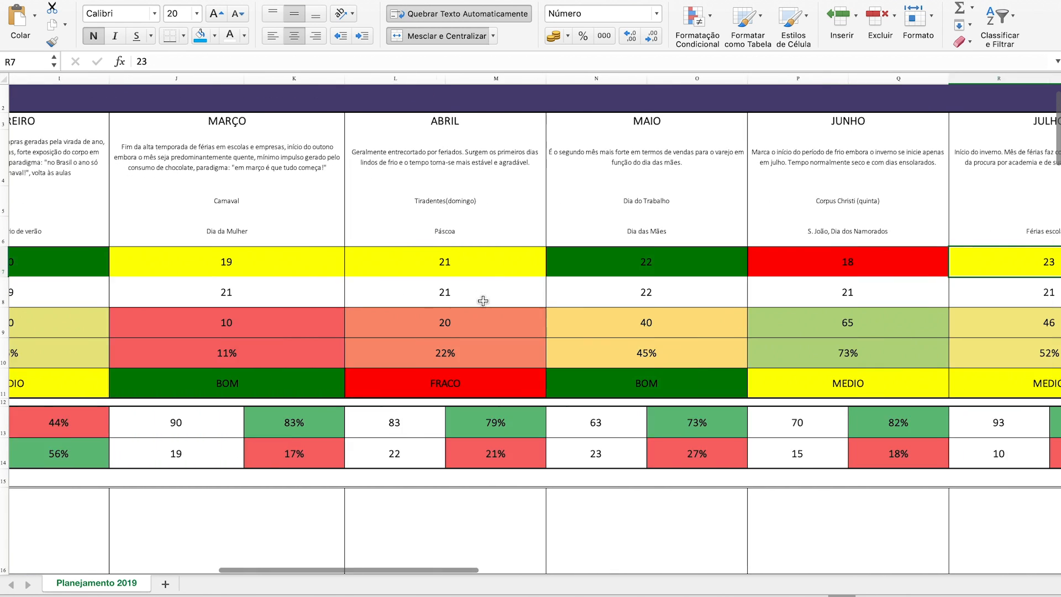
pyautogui.press('Left')
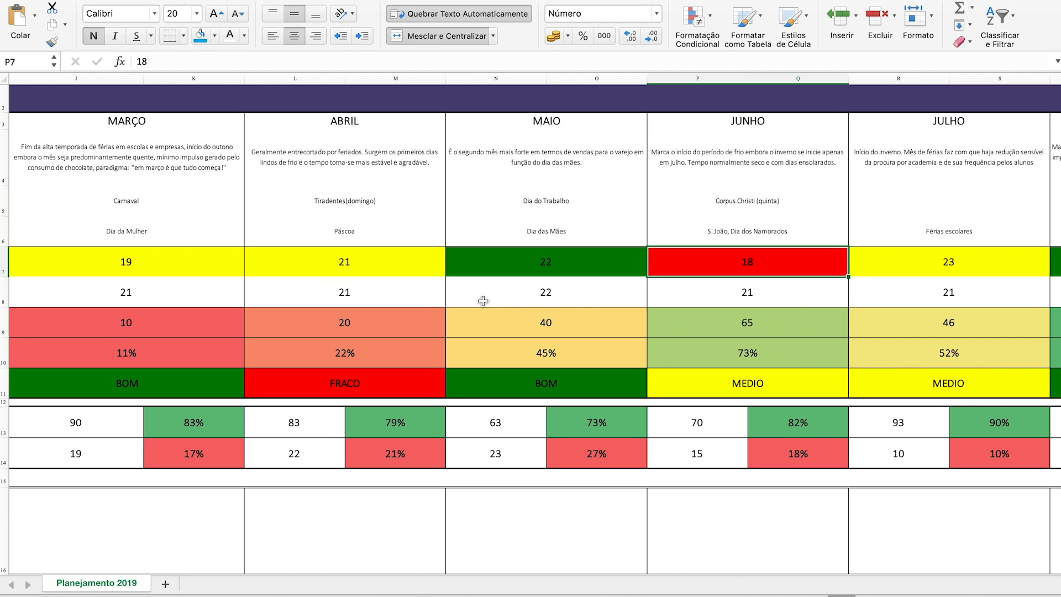
# Review the 2019 working days from July to December, focusing on November and December
pyautogui.press('Right')
pyautogui.press('Right')
pyautogui.press('Right')
pyautogui.press('Right')
pyautogui.press('Right')
pyautogui.press('Right')
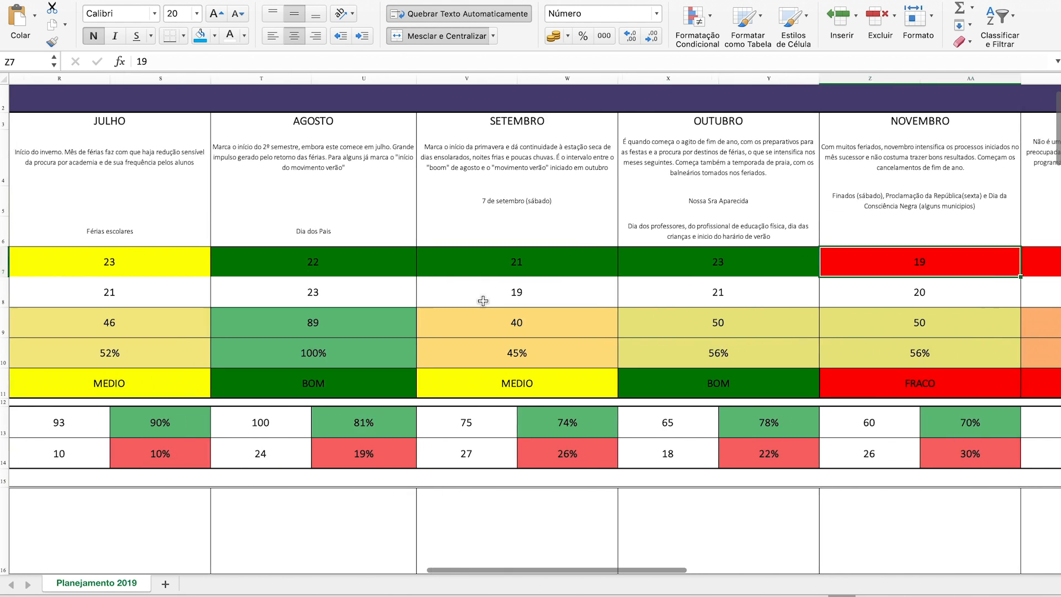
pyautogui.press('Left')
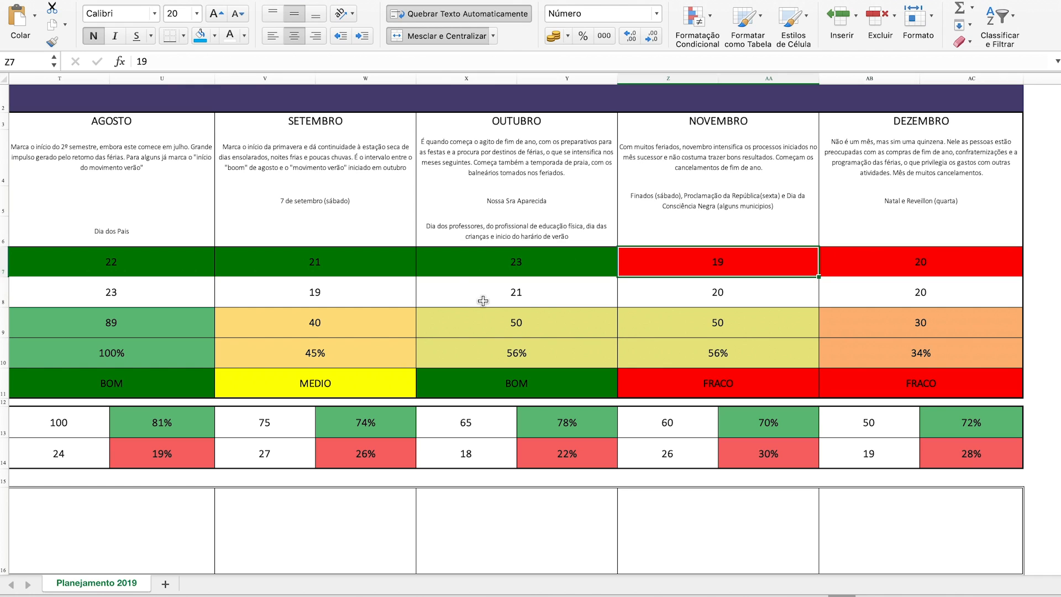
pyautogui.press('Right')
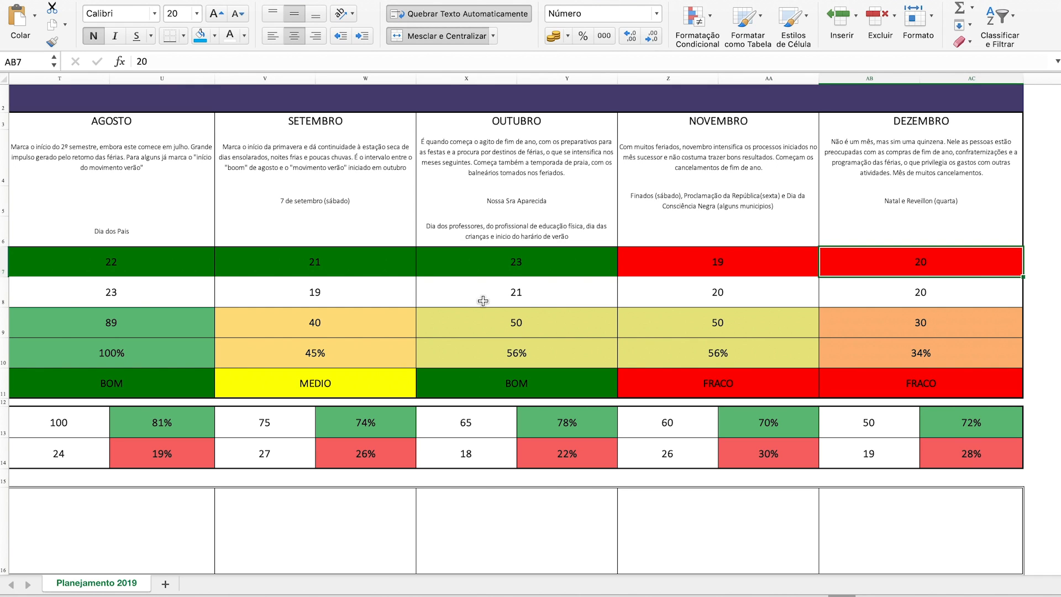
# Return along the 2019 working-days row from December to the row labels before January
pyautogui.press('Left')
pyautogui.press('Left')
pyautogui.press('Left')
pyautogui.press('Left')
pyautogui.press('Left')
pyautogui.press('Left')
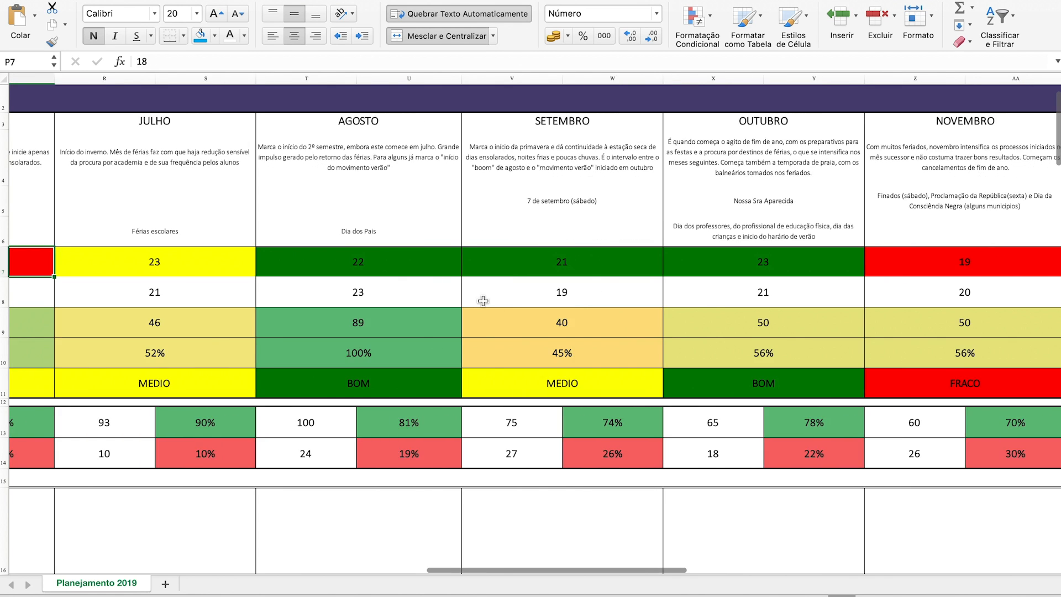
pyautogui.press('Left')
pyautogui.press('Left')
pyautogui.press('Left')
pyautogui.press('Left')
pyautogui.press('Left')
pyautogui.press('Left')
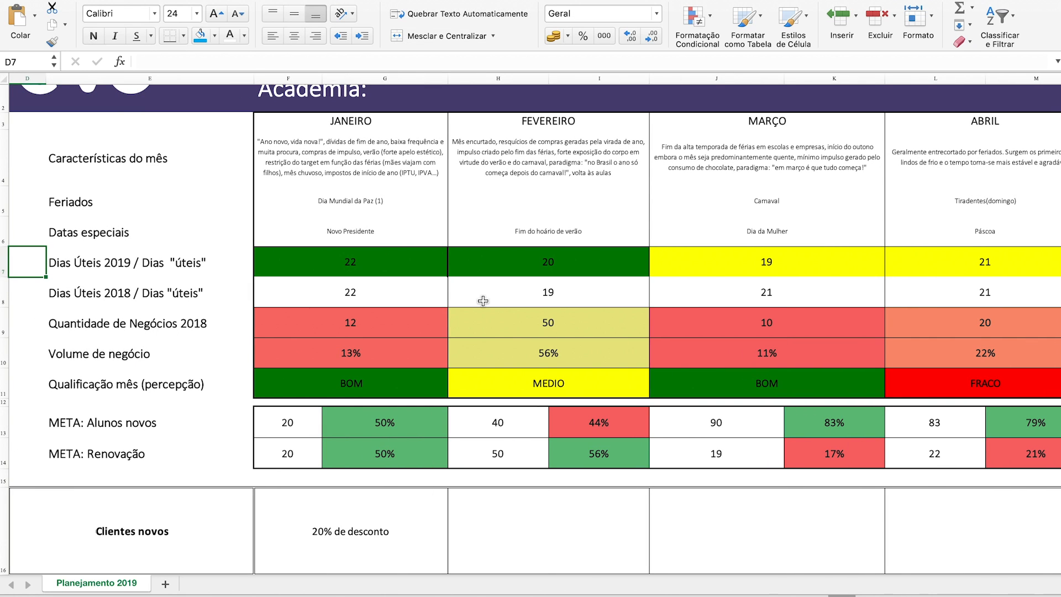
# Examine January's Quantidade de Negócios 2018 value and the label of that row
pyautogui.click(340, 285)
pyautogui.click(351, 265)
pyautogui.press('Down')
pyautogui.press('Down')
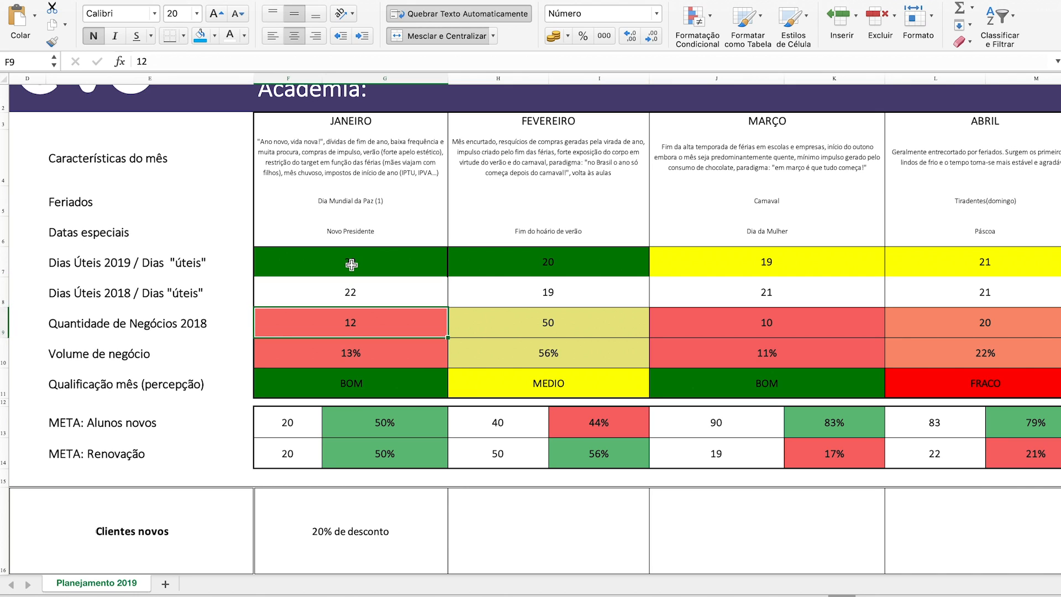
pyautogui.press('Left')
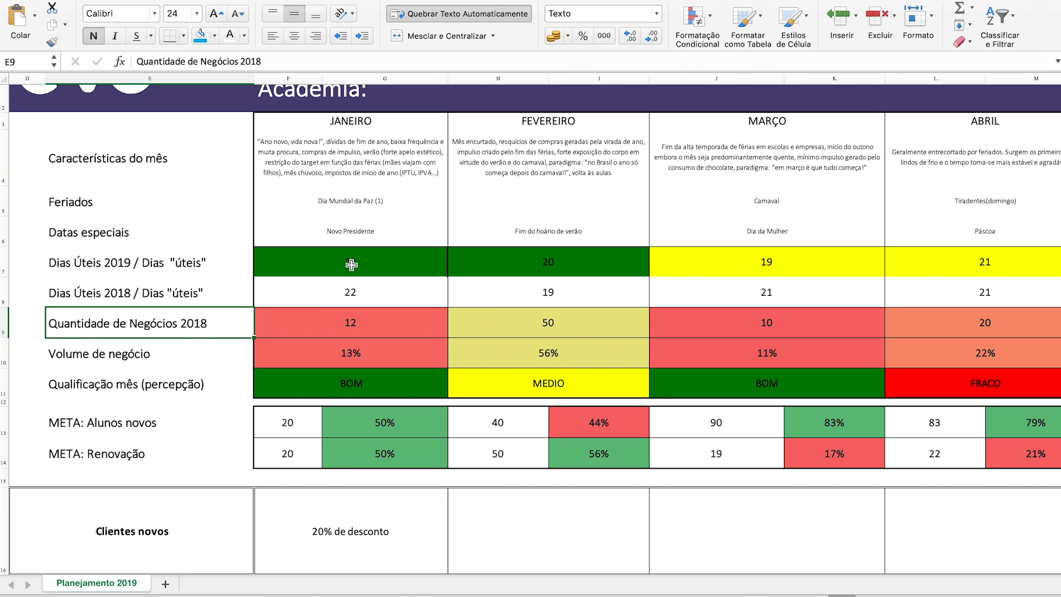
# Review the Quantidade de Negócios 2018 values across the months to the year's end, finishing on August
pyautogui.press('Right')
pyautogui.press('Right')
pyautogui.press('Right')
pyautogui.press('Right')
pyautogui.press('Right')
pyautogui.press('Right')
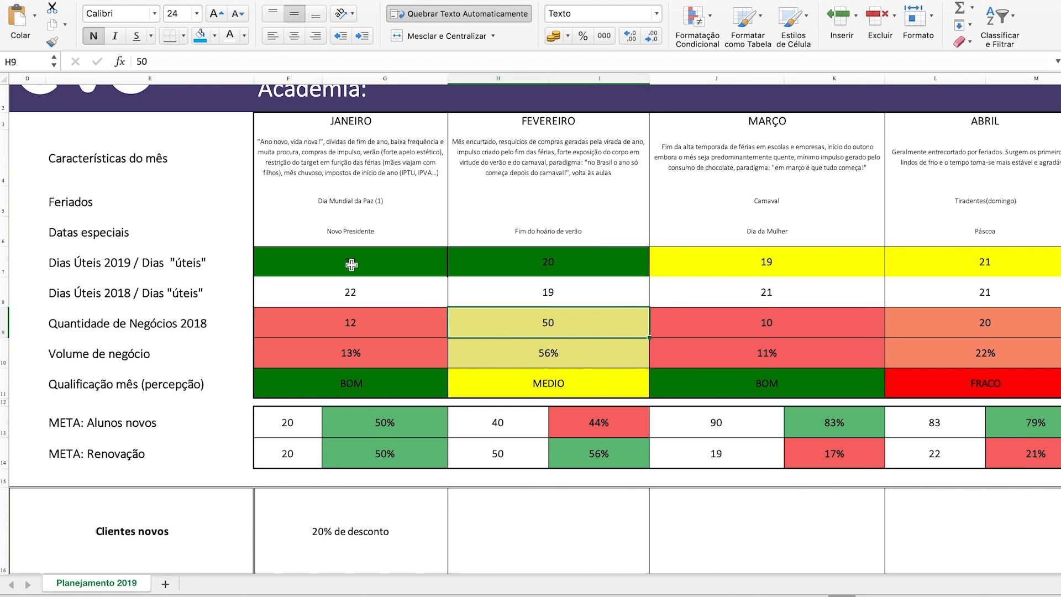
pyautogui.press('Right')
pyautogui.press('Right')
pyautogui.press('Right')
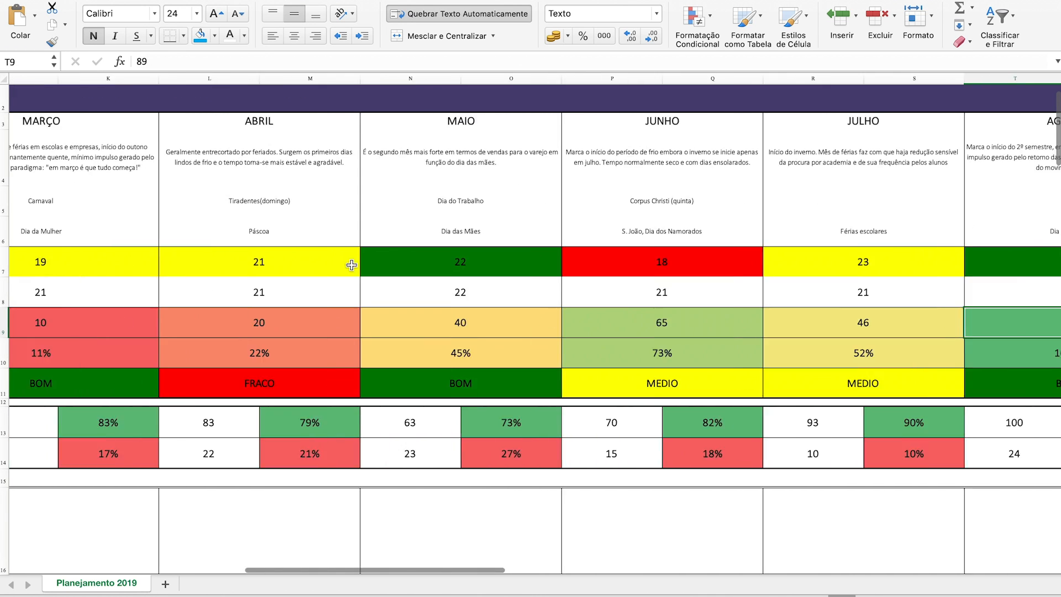
pyautogui.press('Right')
pyautogui.press('Right')
pyautogui.press('Right')
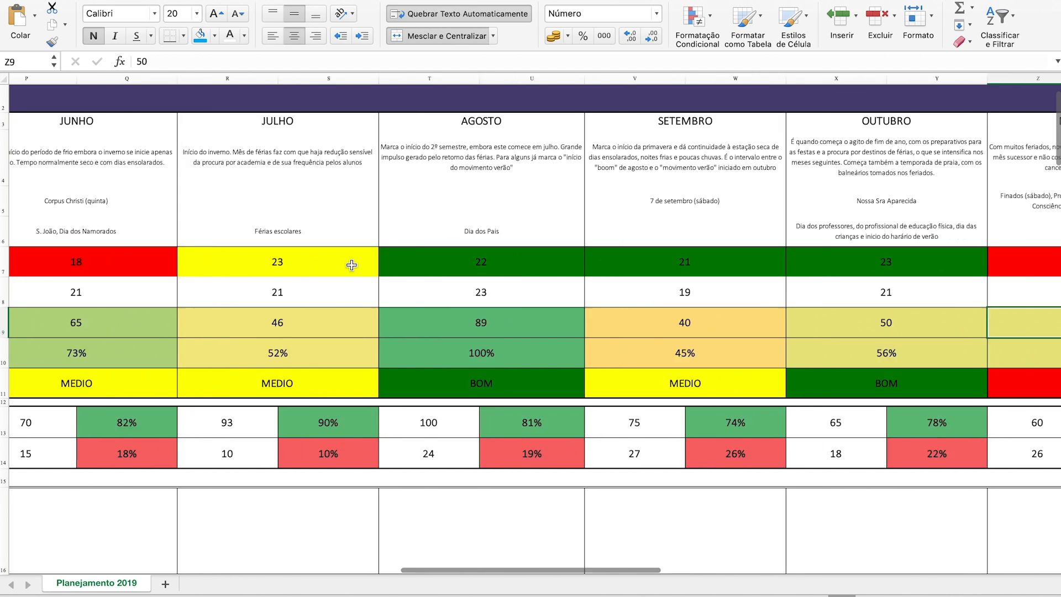
pyautogui.press('Left')
pyautogui.press('Left')
pyautogui.press('Left')
pyautogui.press('Left')
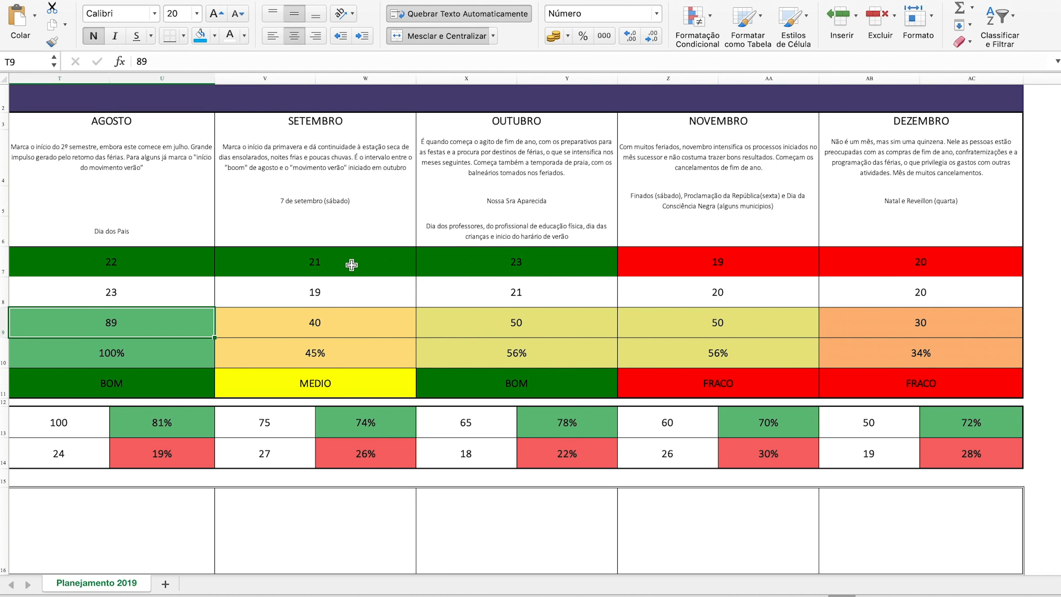
# Go back along the Quantidade de Negócios 2018 row from August to the January value
pyautogui.press('Left')
pyautogui.press('Left')
pyautogui.press('Left')
pyautogui.press('Left')
pyautogui.press('Left')
pyautogui.press('Left')
pyautogui.press('Left')
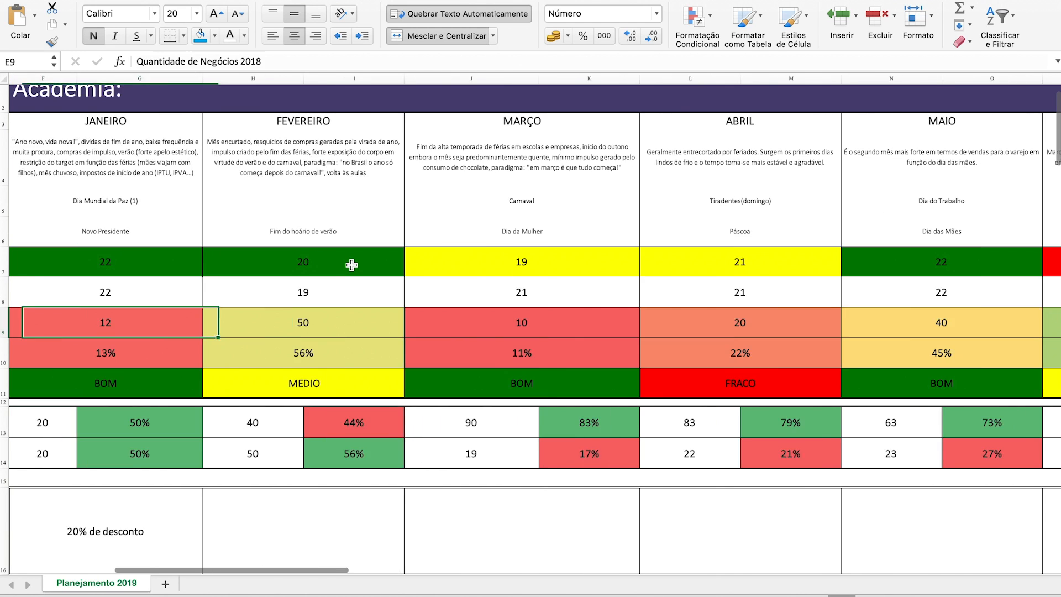
pyautogui.press('Right')
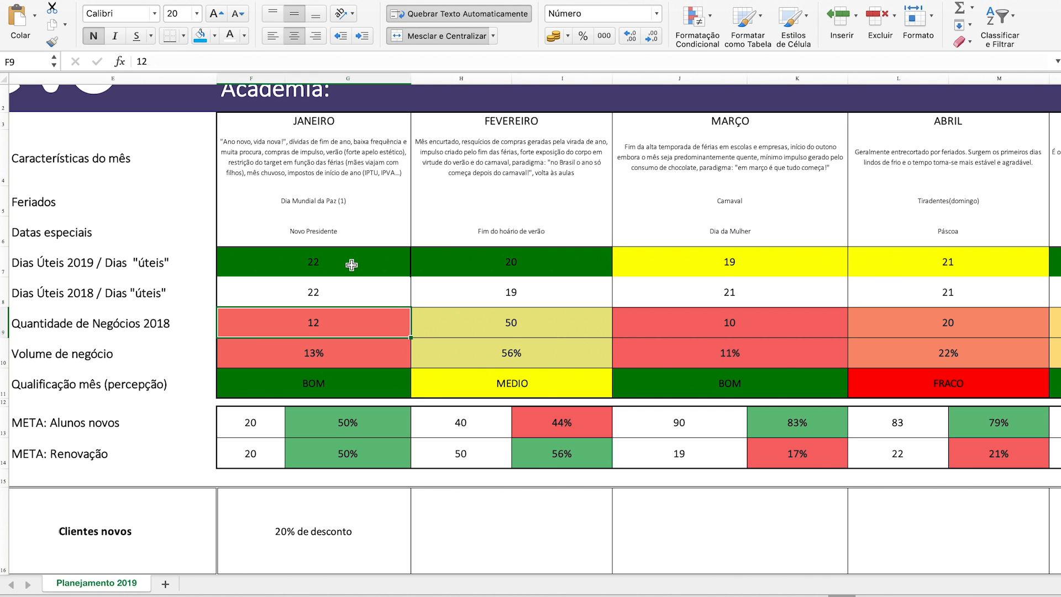
# Compare the Quantidade de Negócios 2018 values from January through August
pyautogui.press('Right')
pyautogui.press('Right')
pyautogui.press('Right')
pyautogui.press('Right')
pyautogui.press('Right')
pyautogui.press('Right')
pyautogui.press('Right')
pyautogui.press('Right')
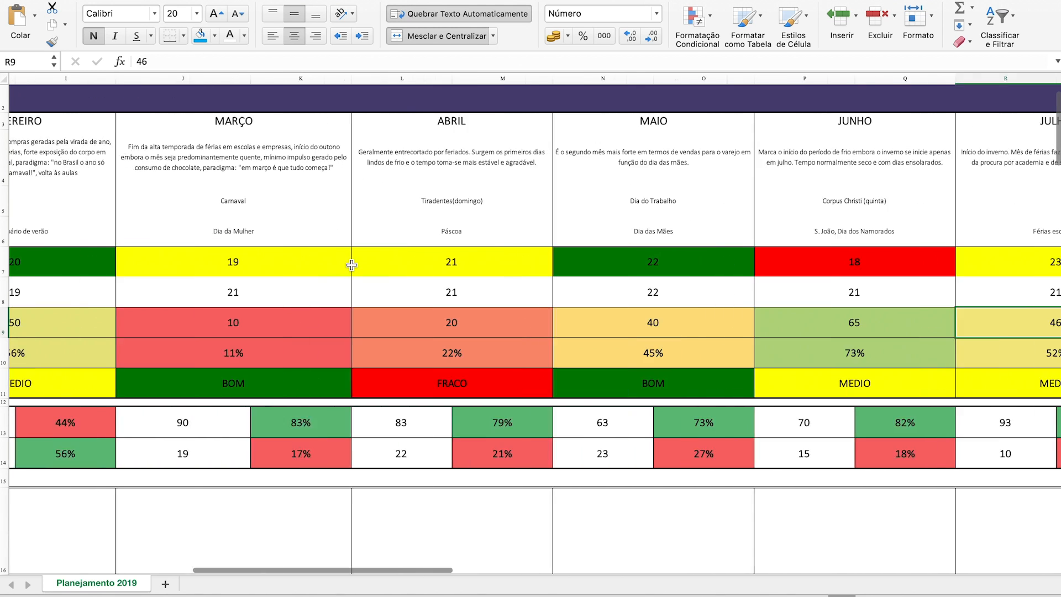
pyautogui.press('Left')
pyautogui.press('Left')
pyautogui.press('Right')
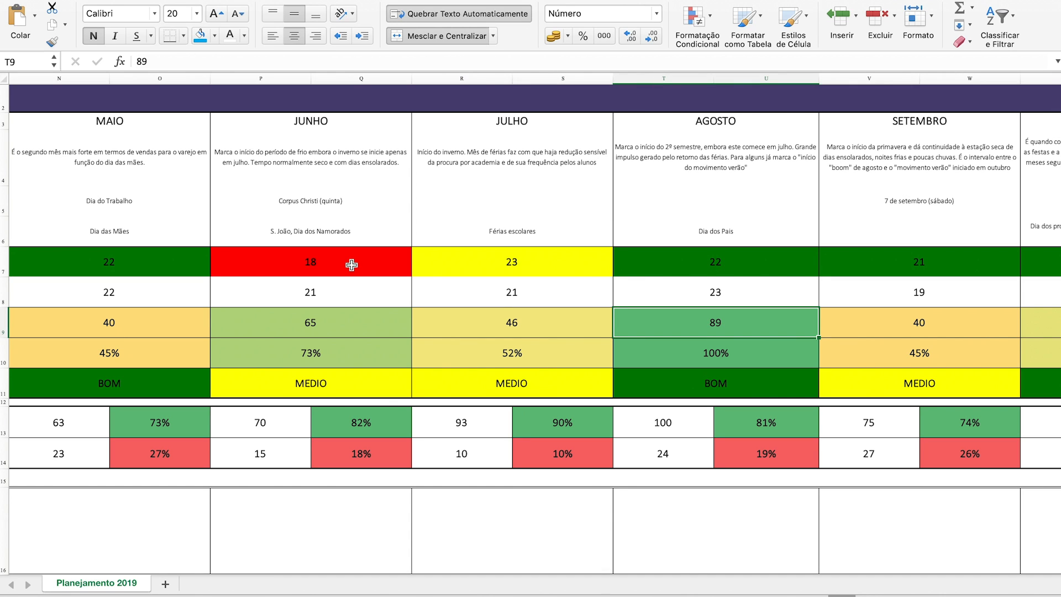
# Compare the Quantidade de Negócios 2018 values of the months between April and September
pyautogui.press('Right')
pyautogui.press('Left')
pyautogui.press('Left')
pyautogui.press('Left')
pyautogui.press('Left')
pyautogui.press('Left')
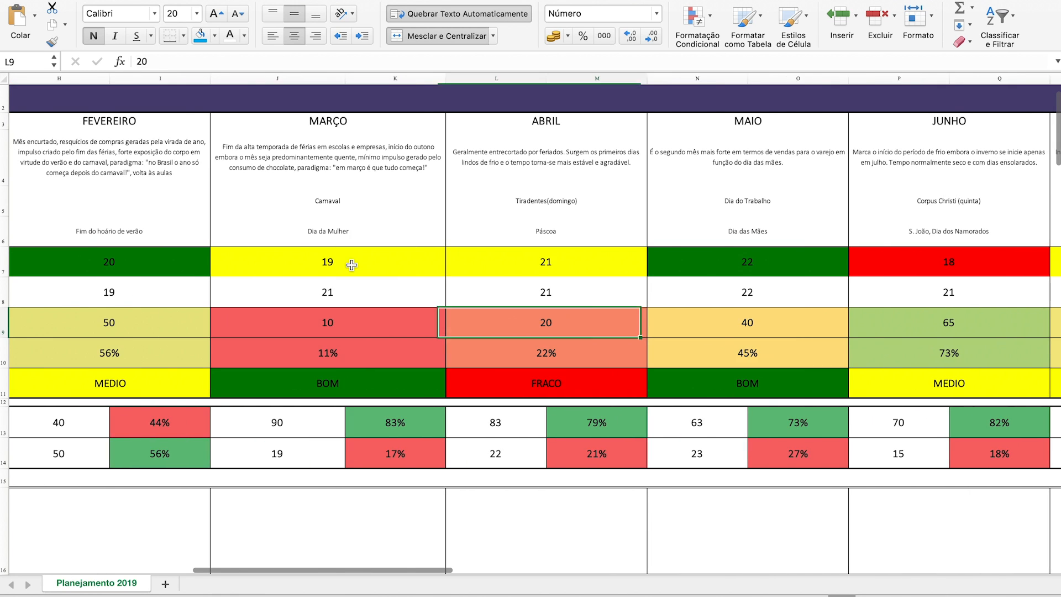
pyautogui.press('Right')
pyautogui.press('Right')
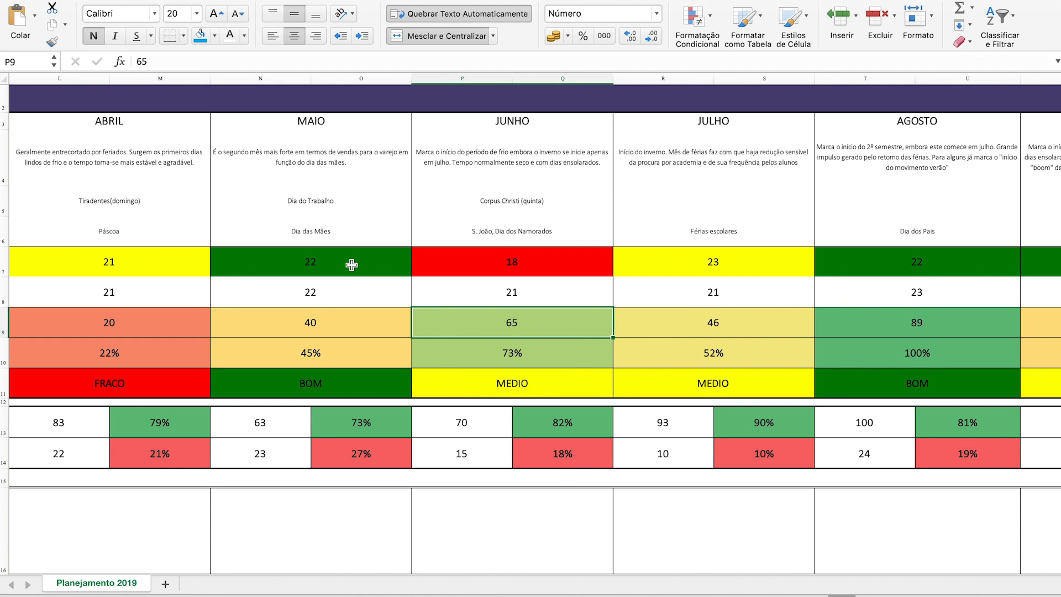
# Examine the Quantidade de Negócios 2018 values for the second half of the year
pyautogui.press('Right')
pyautogui.press('Right')
pyautogui.press('Right')
pyautogui.press('Right')
pyautogui.press('Right')
pyautogui.press('Right')
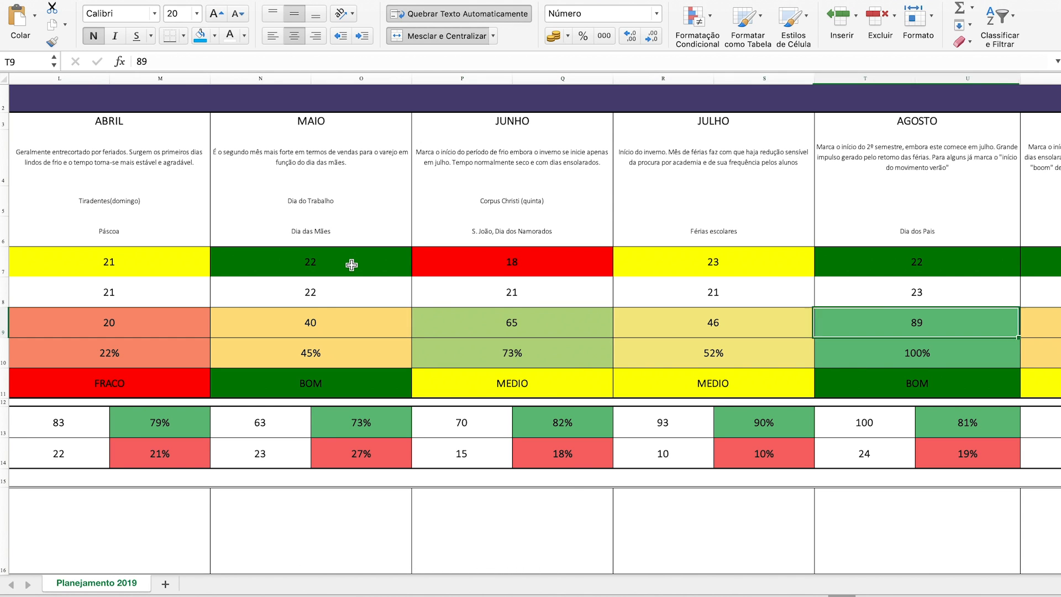
# Return along the Quantidade de Negócios 2018 row to the start of the sheet
pyautogui.press('Left')
pyautogui.press('Left')
pyautogui.press('Left')
pyautogui.press('Left')
pyautogui.press('Left')
pyautogui.press('Left')
pyautogui.press('Left')
pyautogui.press('Left')
pyautogui.press('Left')
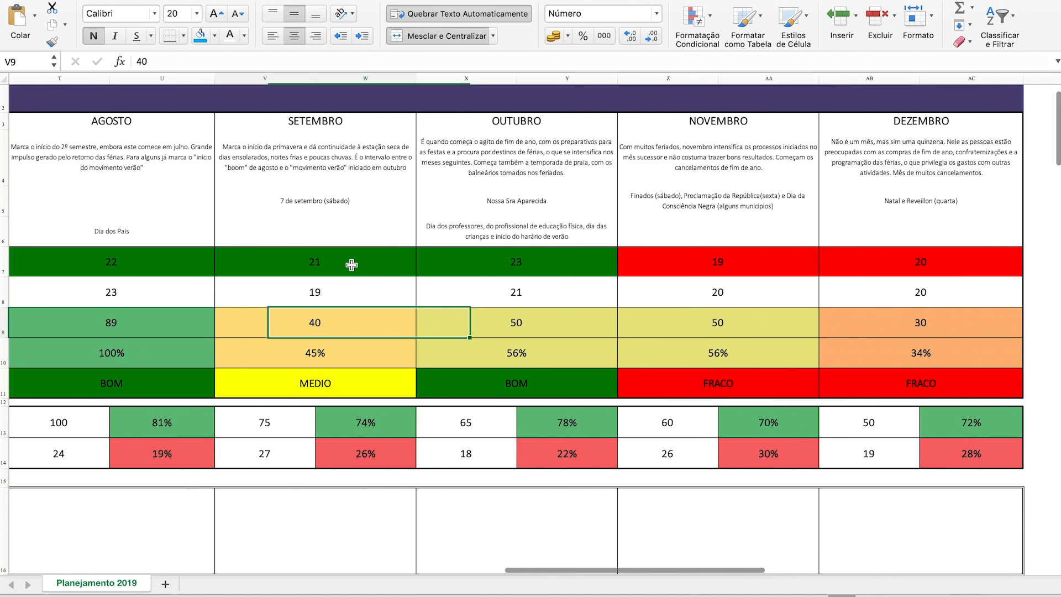
pyautogui.press('Left')
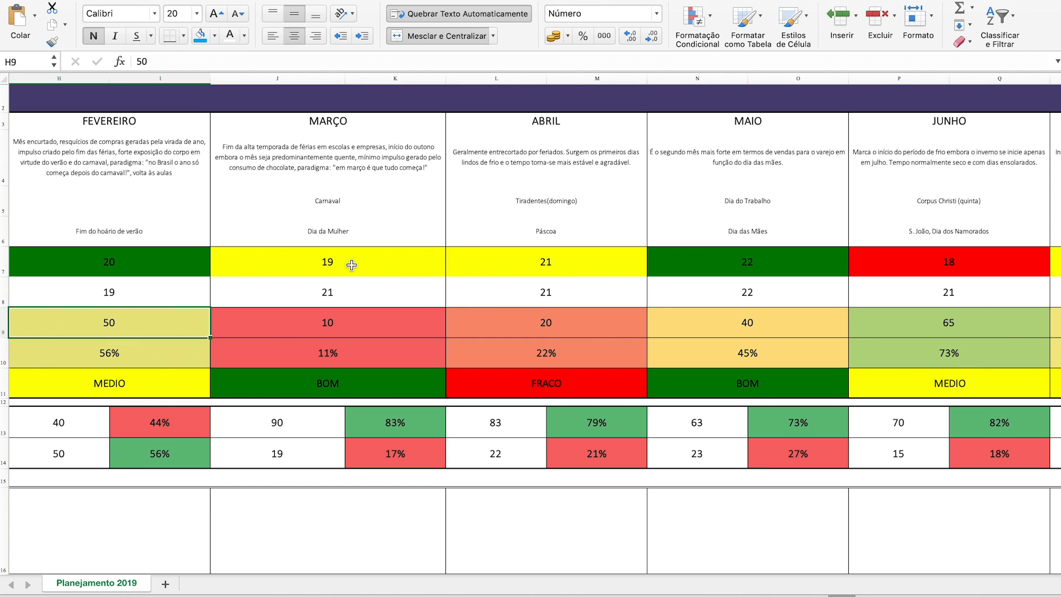
pyautogui.press('Left')
pyautogui.press('Left')
pyautogui.press('Left')
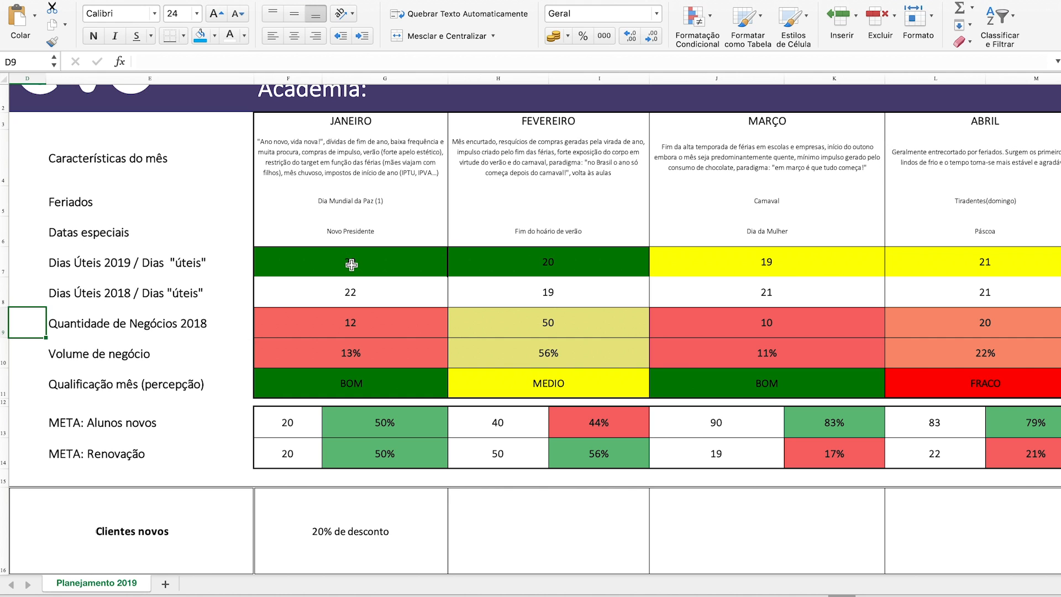
# Compare the rows from Dias Úteis 2019 to Qualificação mês for individual months, including January, February and August
pyautogui.moveTo(352, 265); pyautogui.dragTo(360, 386)
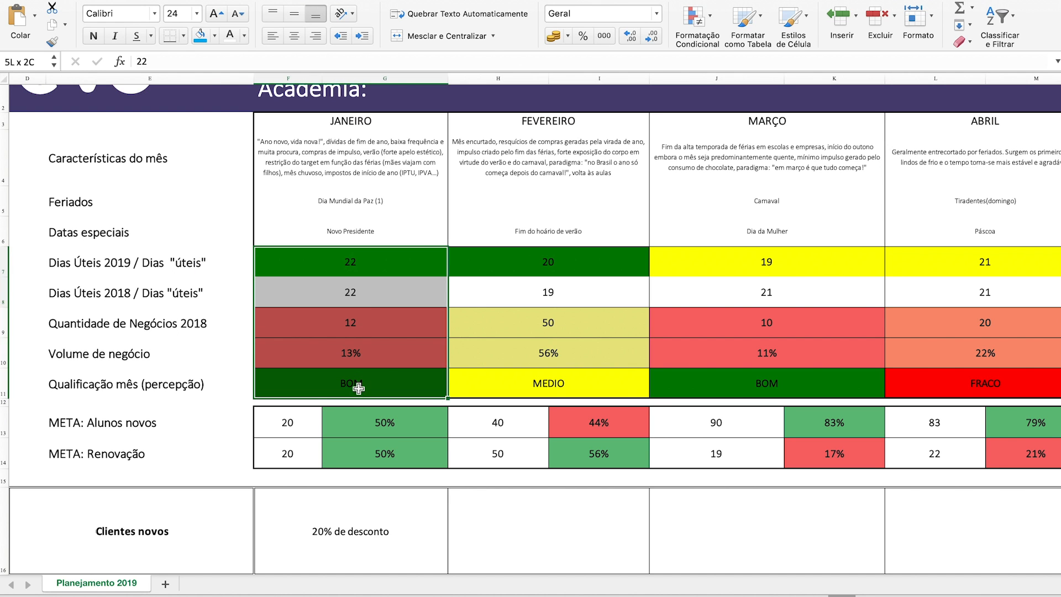
pyautogui.moveTo(560, 258); pyautogui.dragTo(568, 369)
pyautogui.moveTo(725, 270); pyautogui.dragTo(729, 275)
pyautogui.hscroll(3, 729, 275)
pyautogui.hscroll(10, 729, 275)
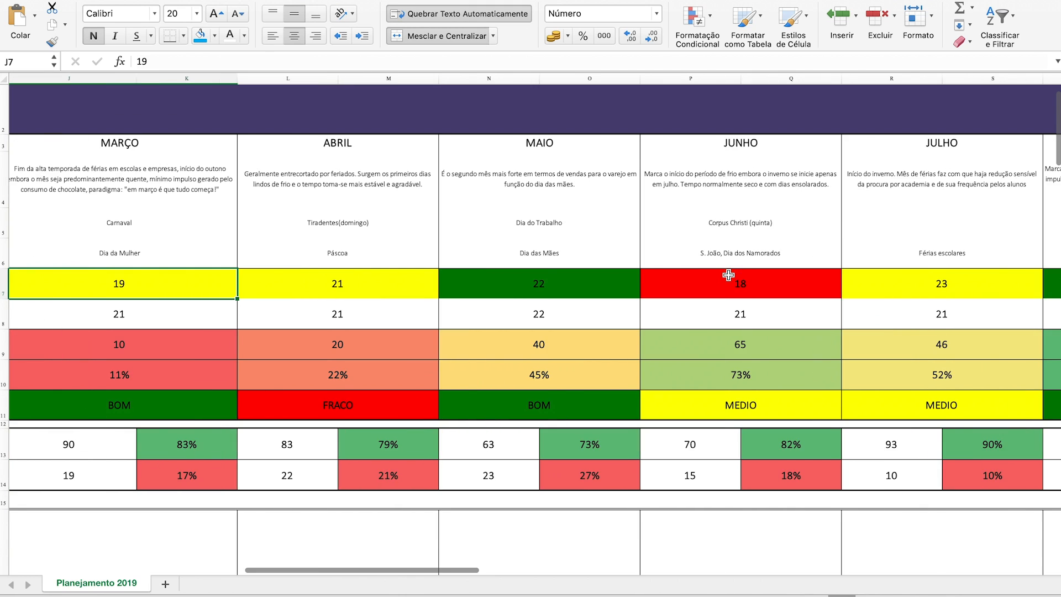
pyautogui.hscroll(7, 729, 275)
pyautogui.moveTo(727, 274); pyautogui.dragTo(719, 378)
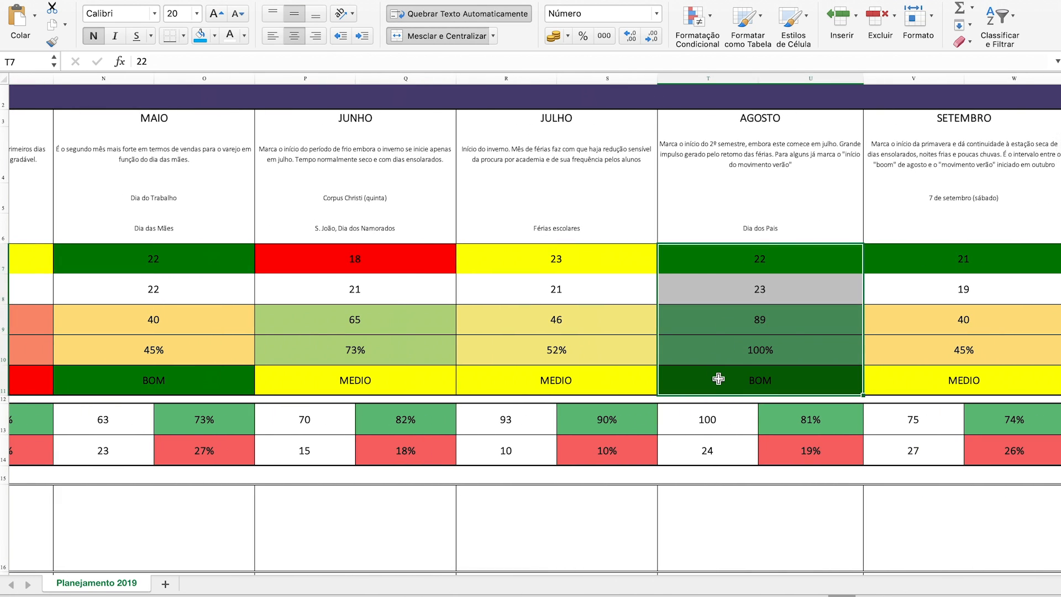
pyautogui.hscroll(5, 719, 379)
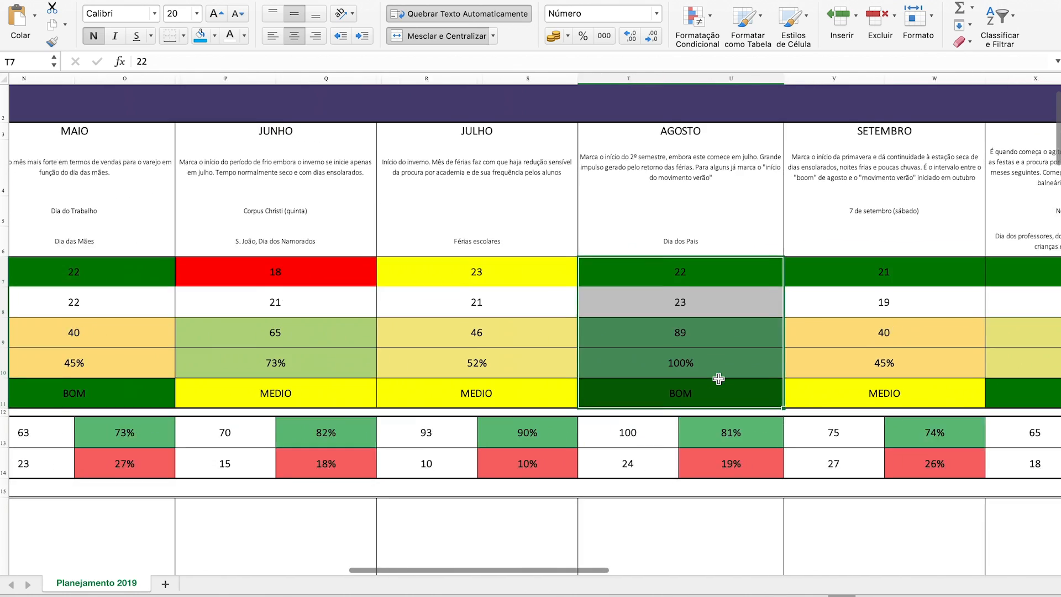
pyautogui.scroll(1, 719, 379)
pyautogui.hscroll(-20, 718, 379)
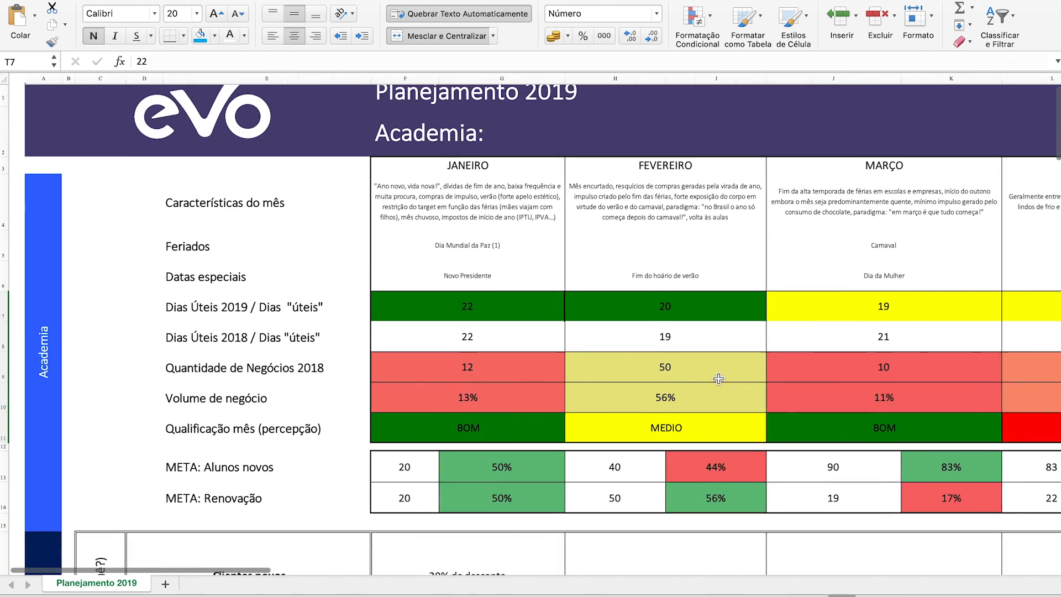
# Examine the Qualificação mês ratings from January to May alongside January's Quantidade de Negócios 2018 value
pyautogui.click(221, 437)
pyautogui.click(367, 427)
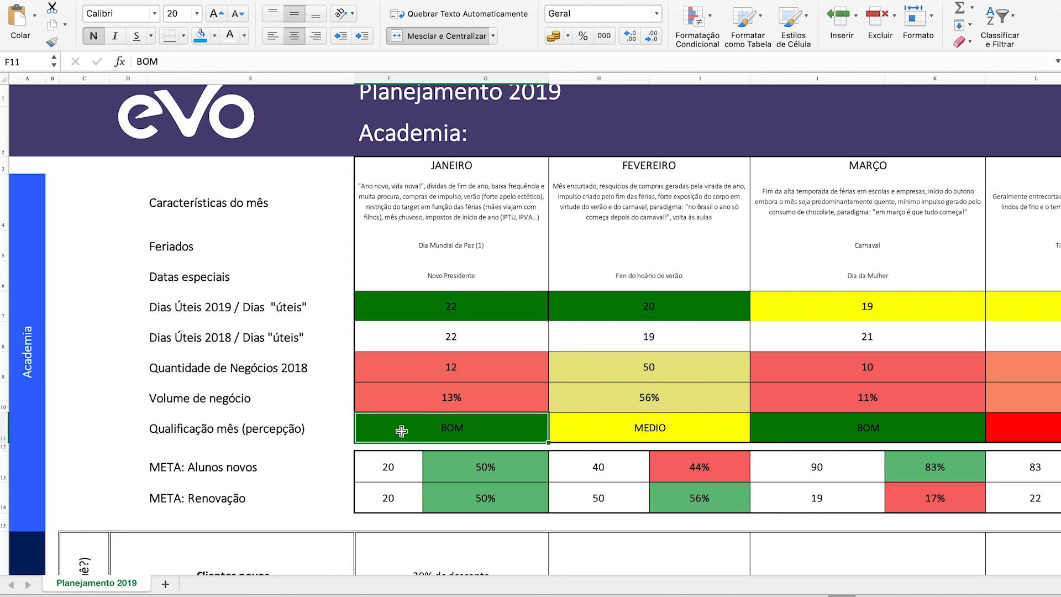
pyautogui.click(462, 358)
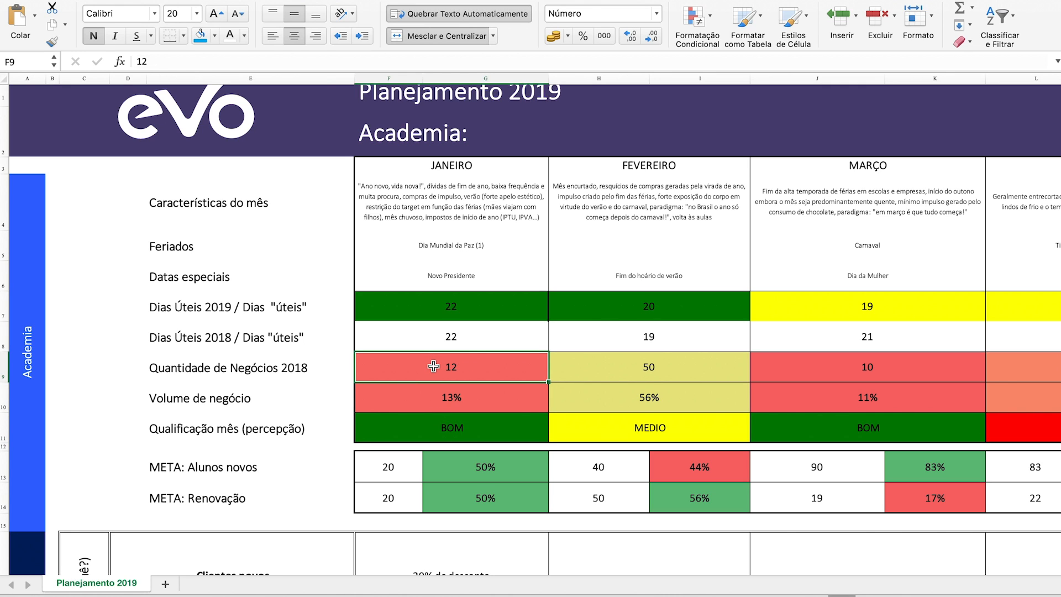
pyautogui.click(442, 440)
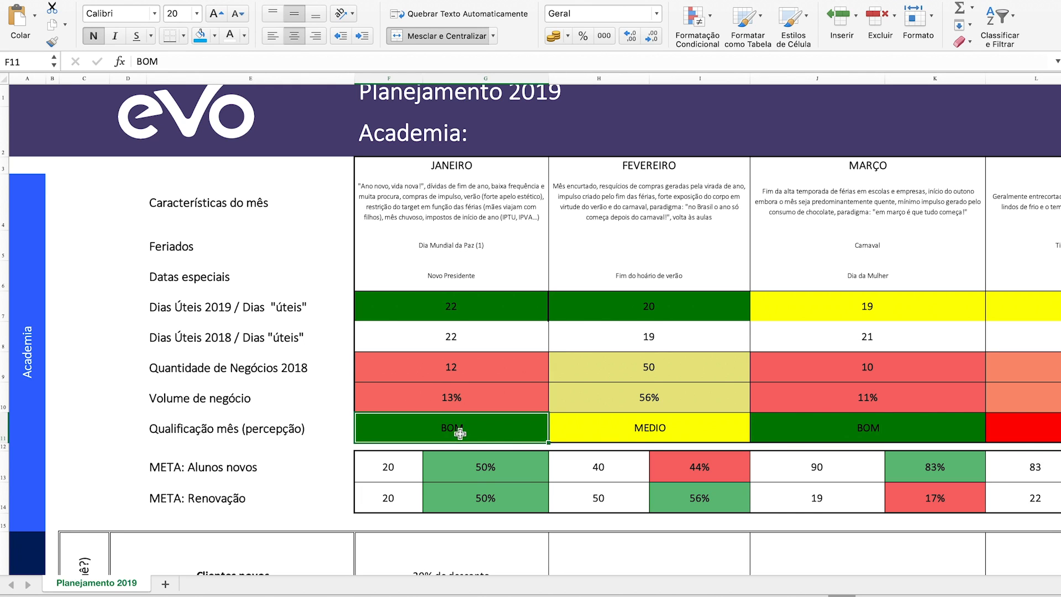
pyautogui.click(642, 425)
pyautogui.click(820, 438)
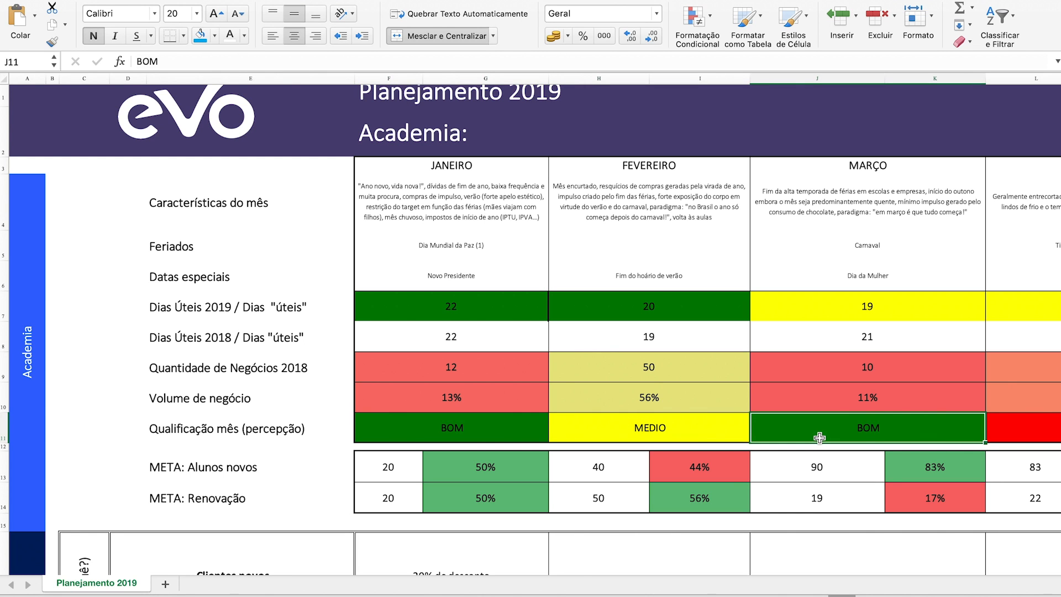
pyautogui.hscroll(2, 820, 438)
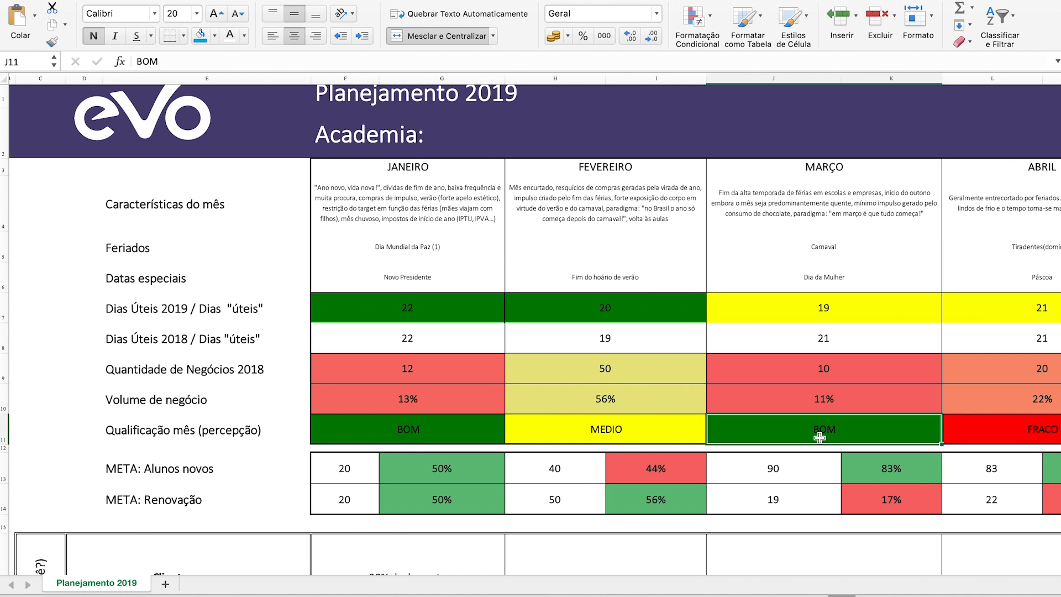
pyautogui.hscroll(8, 820, 438)
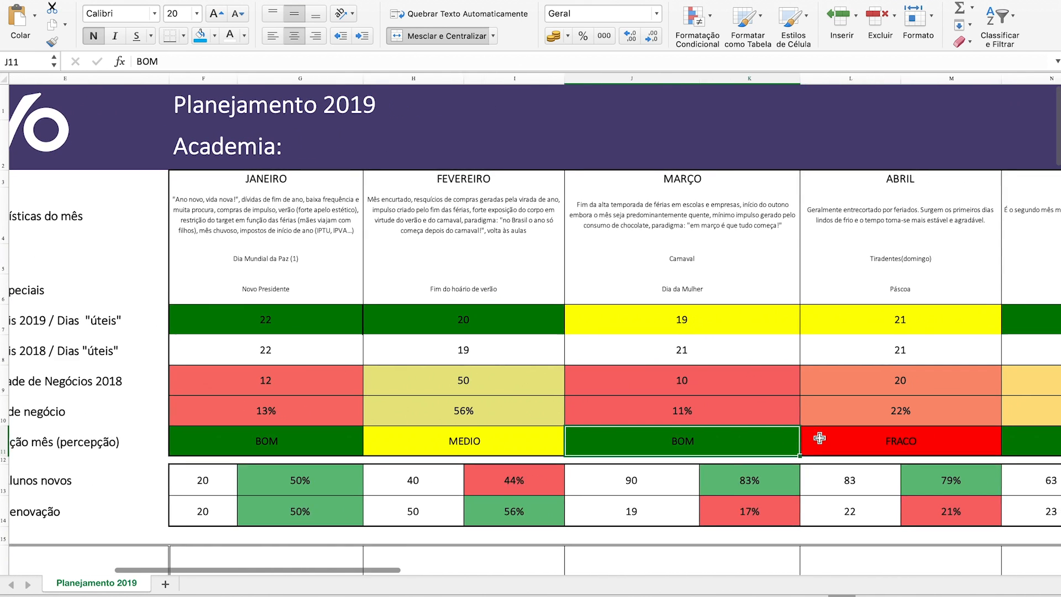
pyautogui.hscroll(3, 820, 438)
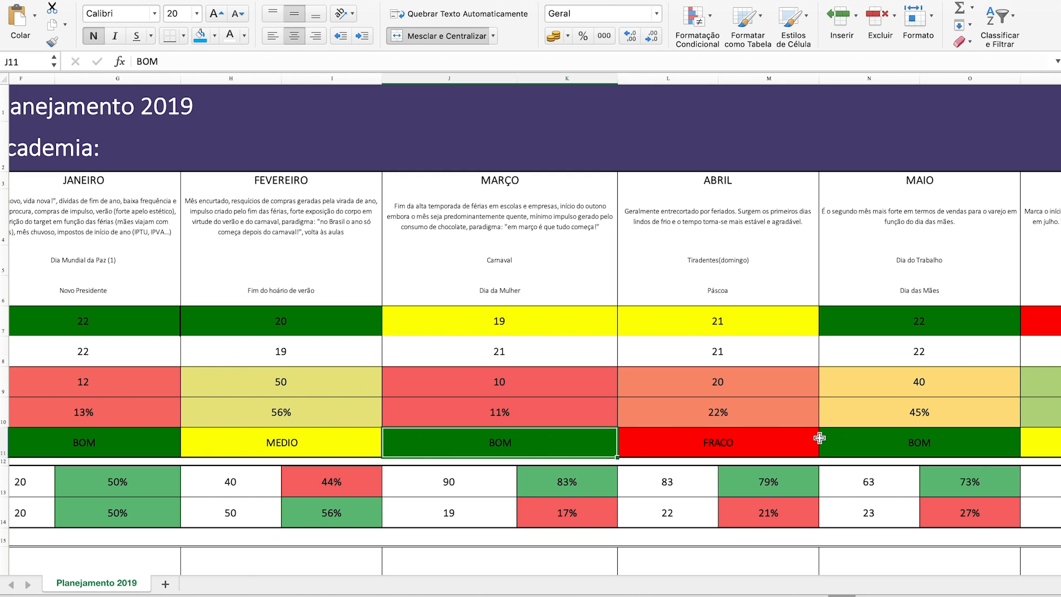
pyautogui.hscroll(-10, 820, 438)
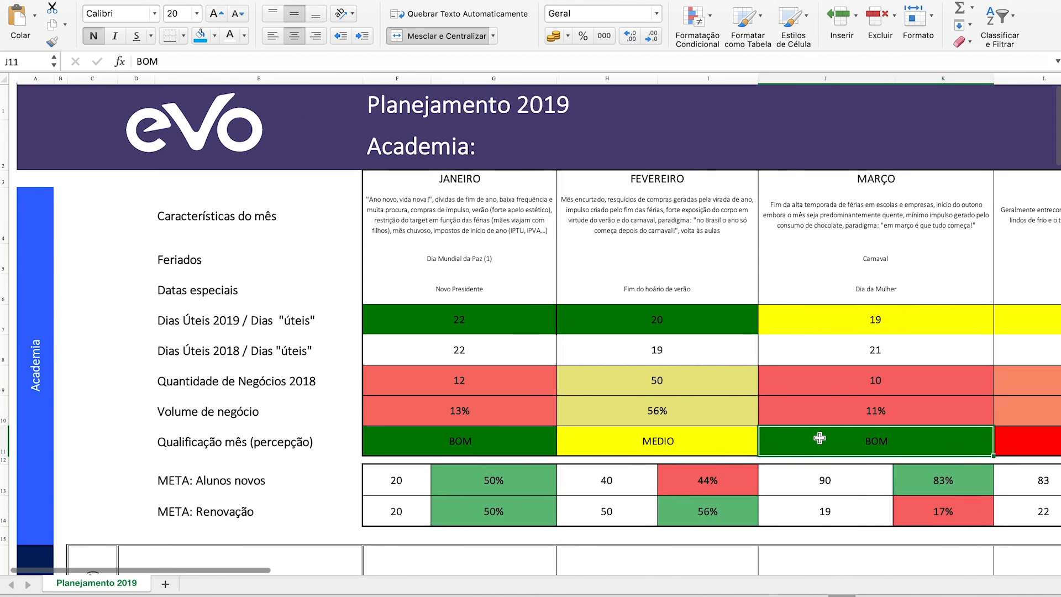
# Examine January's goals in the META: Alunos novos and META: Renovação rows
pyautogui.scroll(-3, 820, 438)
pyautogui.scroll(-1, 820, 437)
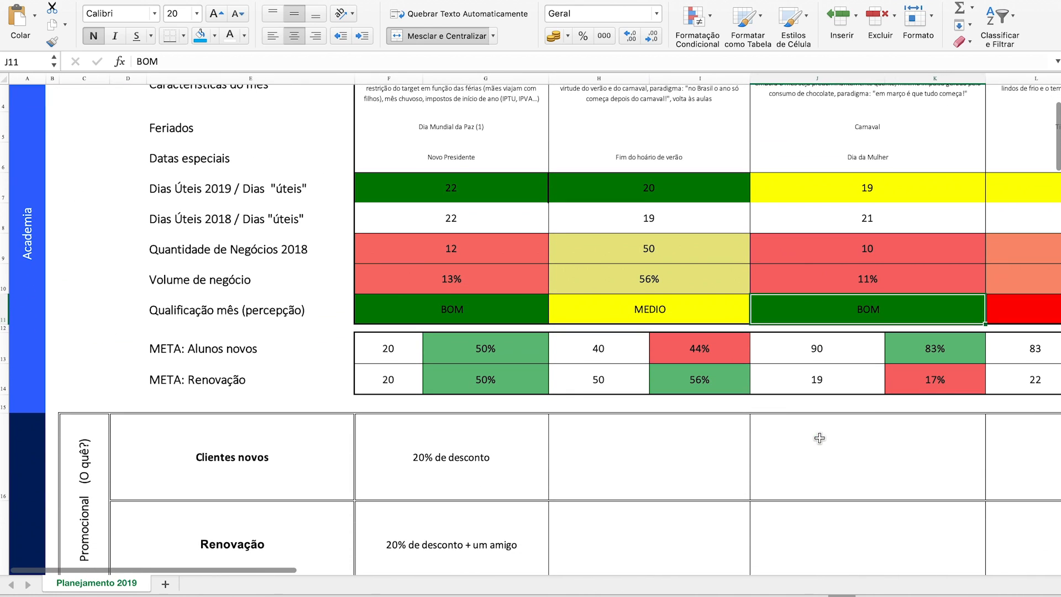
pyautogui.scroll(1, 482, 365)
pyautogui.scroll(1, 483, 365)
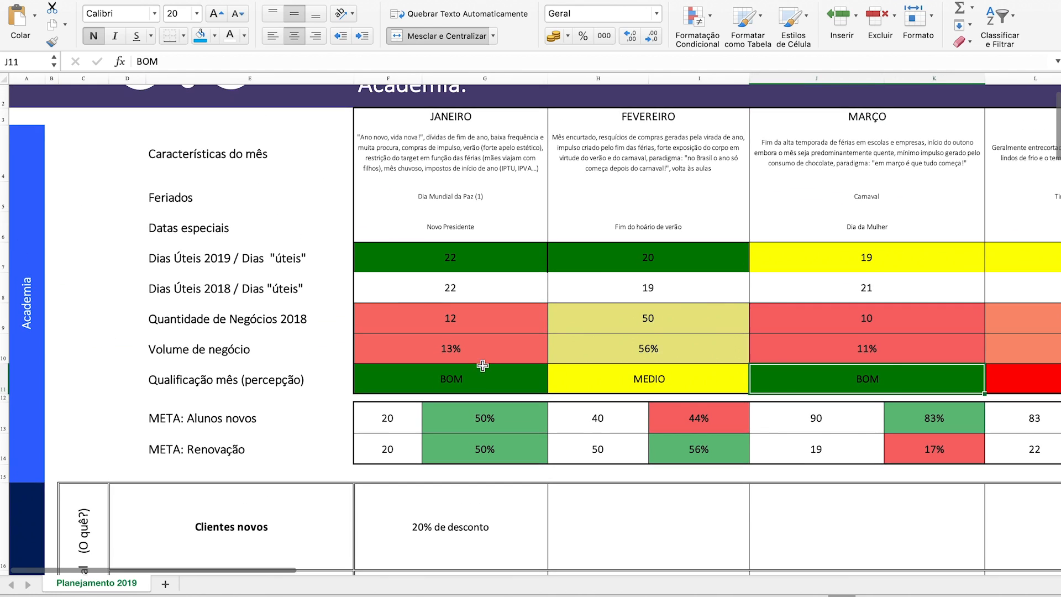
pyautogui.click(228, 425)
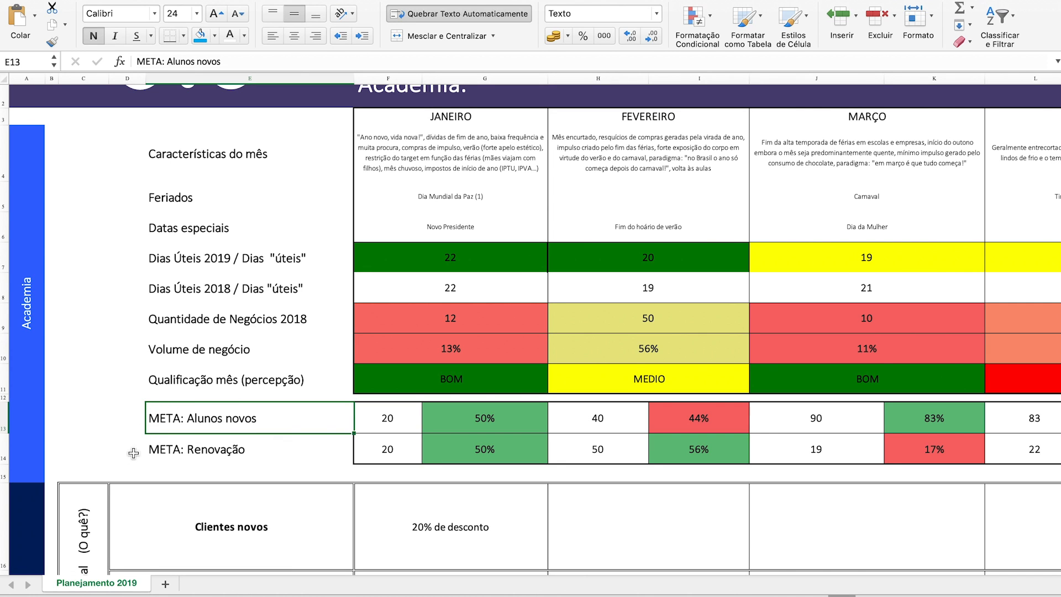
pyautogui.click(393, 421)
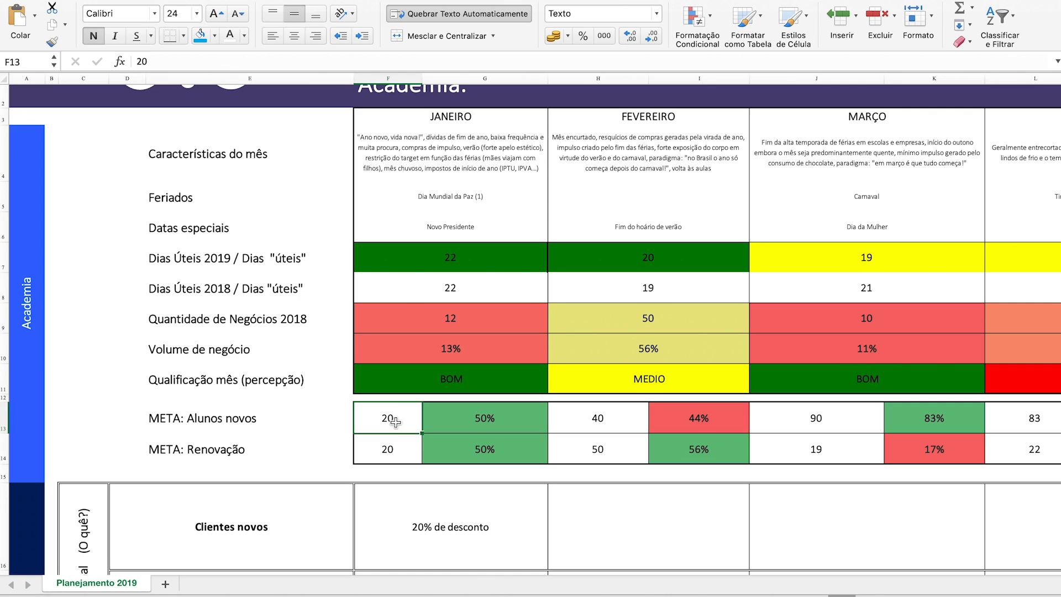
pyautogui.click(393, 449)
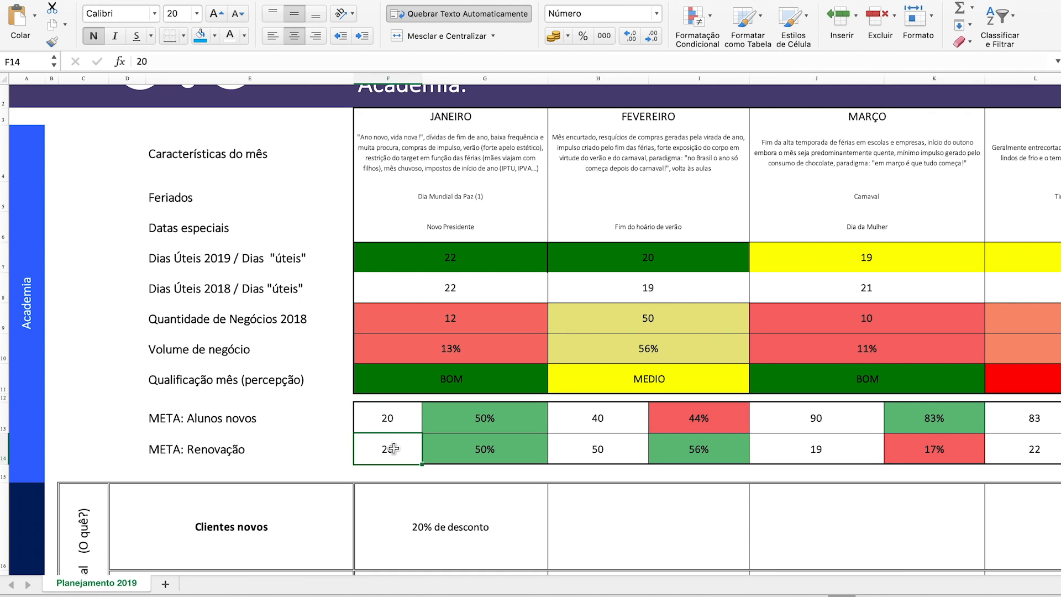
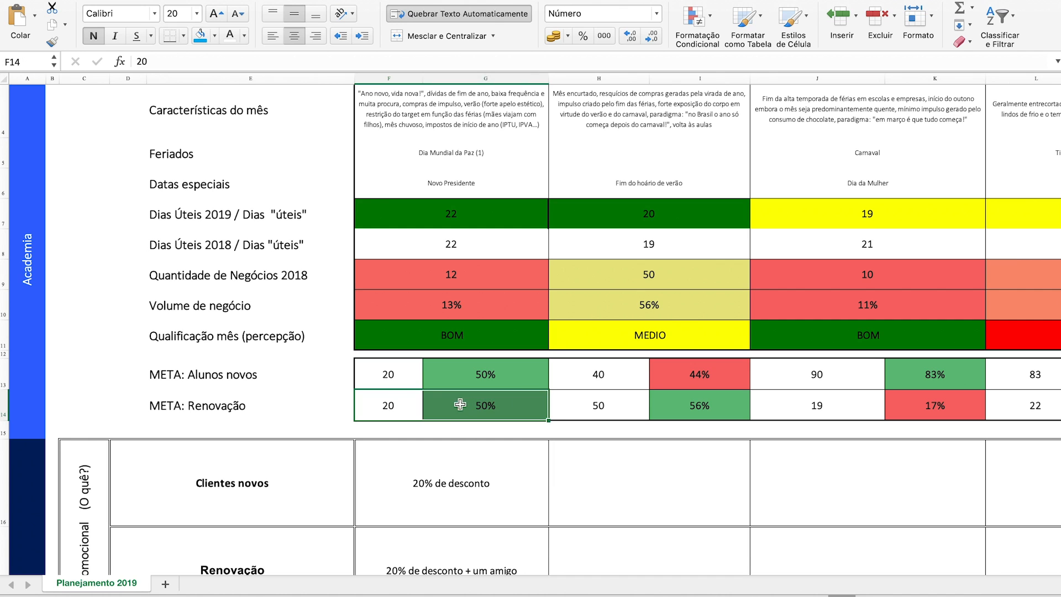
pyautogui.click(390, 385)
pyautogui.click(387, 408)
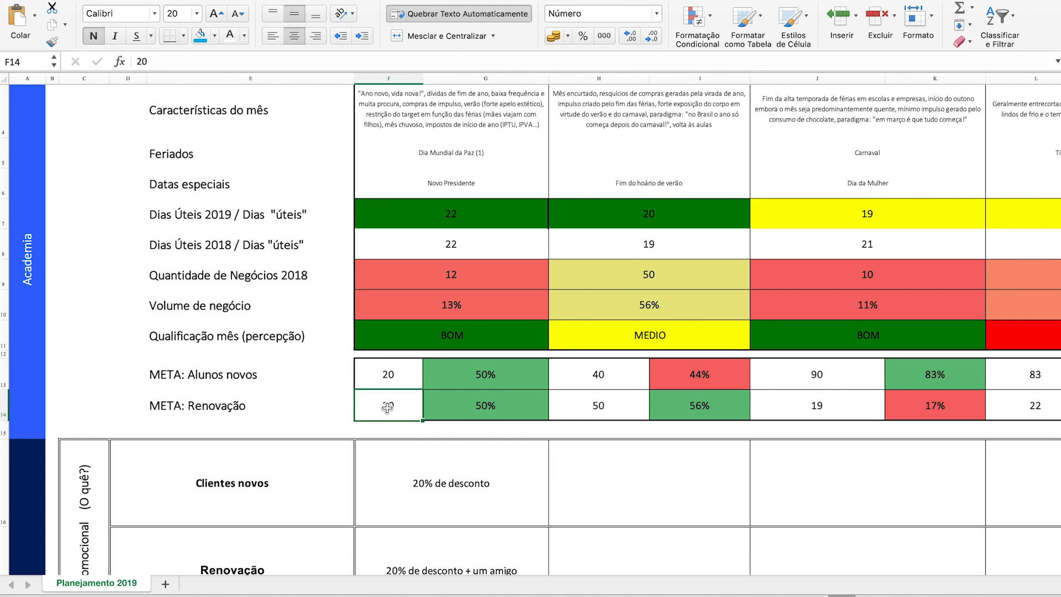
# Compare March's META: Alunos novos and META: Renovação goals, leaving their values as they are
pyautogui.hscroll(2, 387, 408)
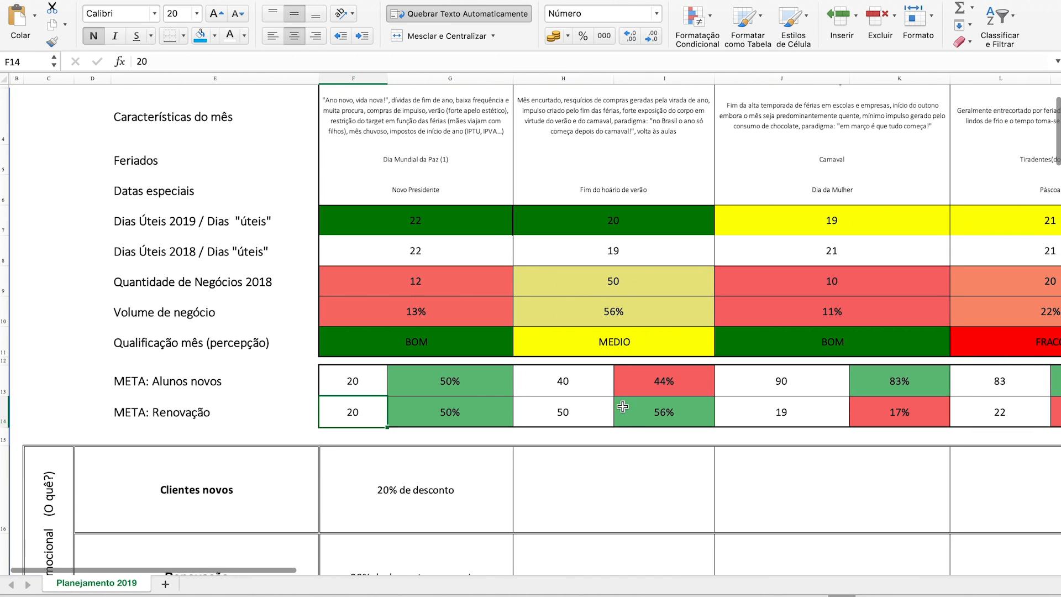
pyautogui.click(748, 391)
pyautogui.scroll(5, 749, 390)
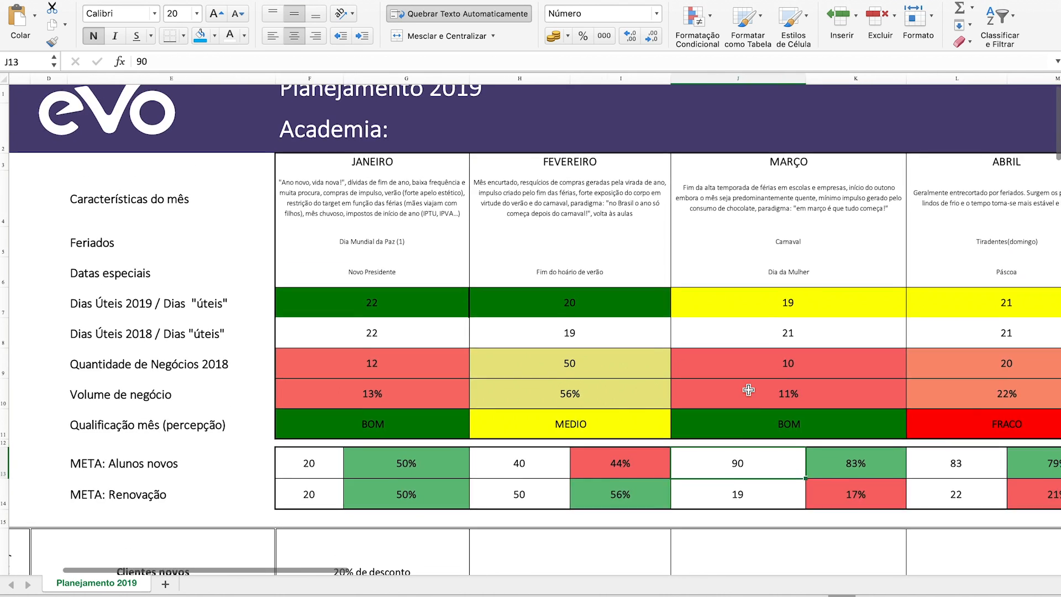
pyautogui.scroll(-2, 748, 387)
pyautogui.click(743, 452)
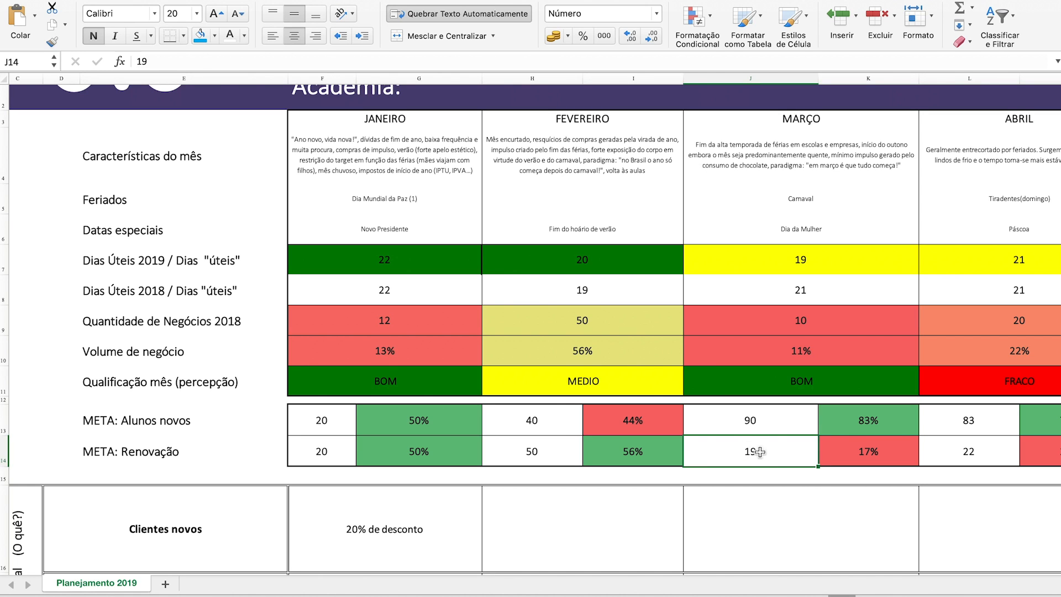
pyautogui.moveTo(773, 418)
pyautogui.mouseDown()
pyautogui.moveTo(771, 441)
pyautogui.moveTo(771, 417)
pyautogui.mouseUp()
pyautogui.doubleClick(772, 417)
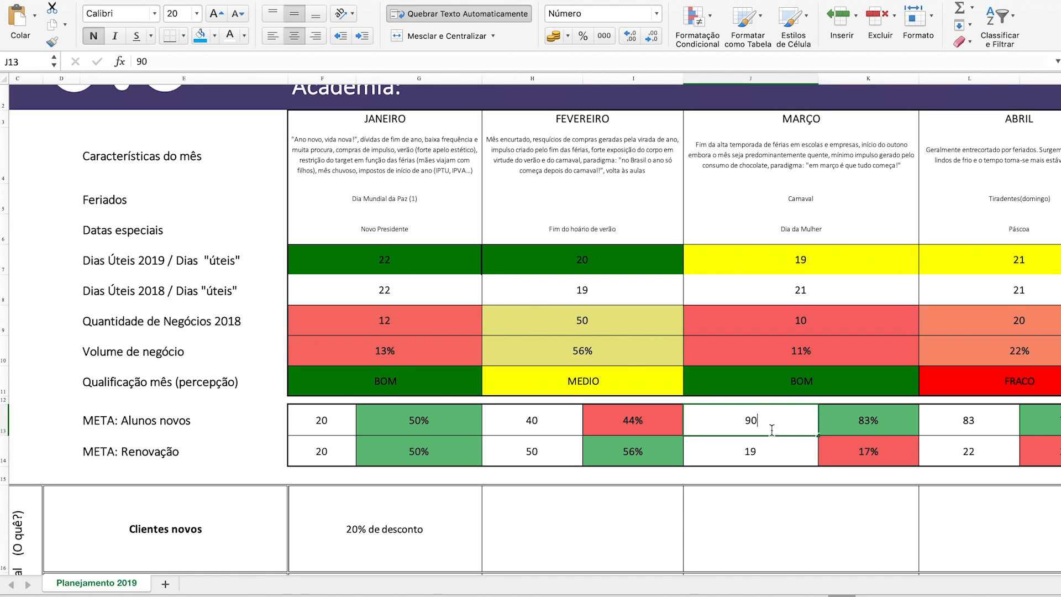
pyautogui.click(767, 441)
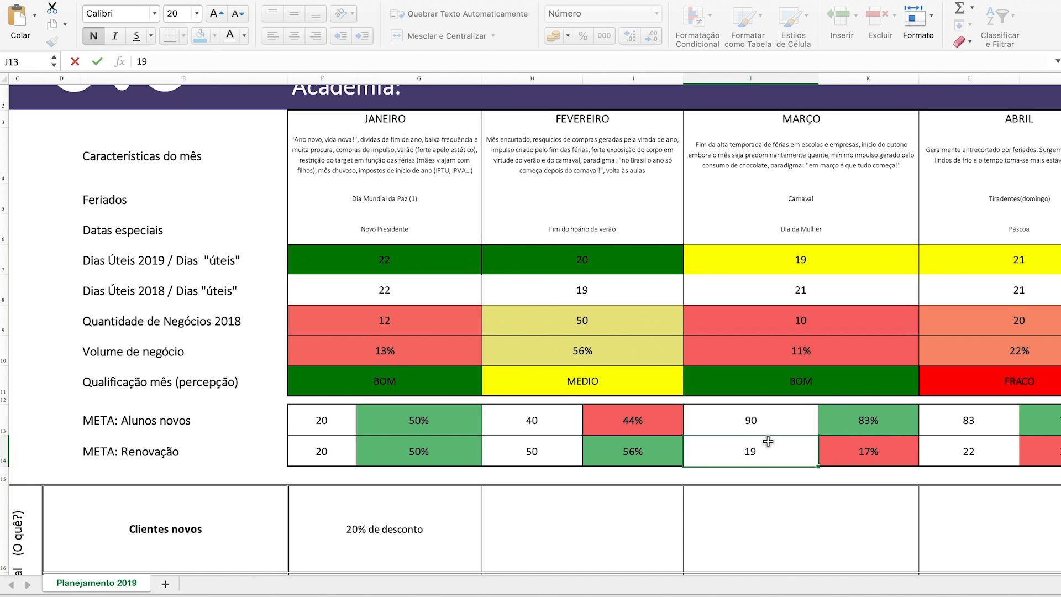
pyautogui.press('Up')
pyautogui.press('Escape')
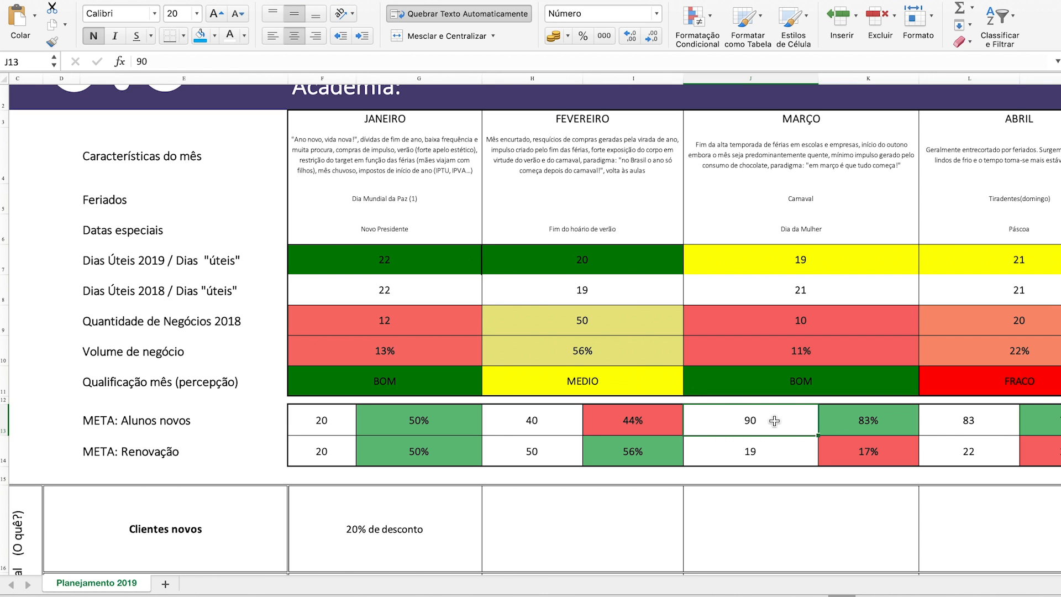
# Review the two META rows across all months through December, and return to February's META: Renovação goal
pyautogui.hscroll(4, 775, 421)
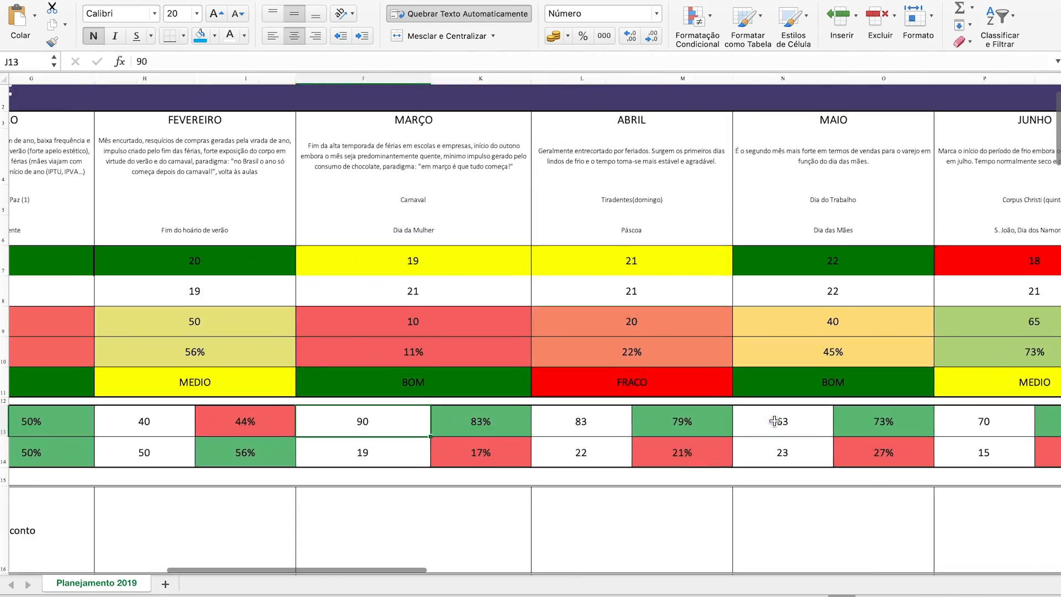
pyautogui.hscroll(8, 774, 421)
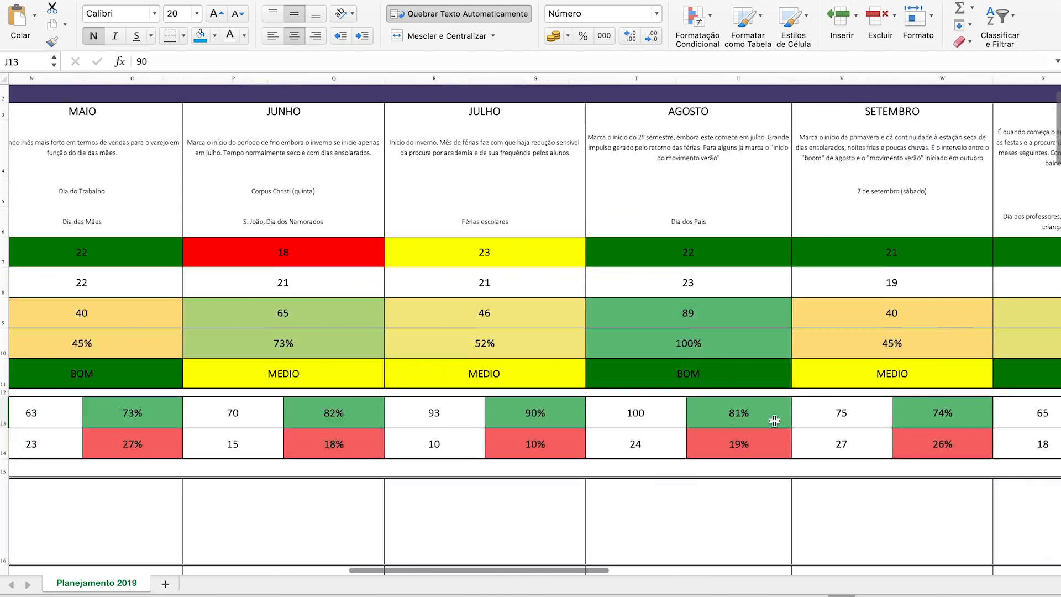
pyautogui.hscroll(8, 774, 421)
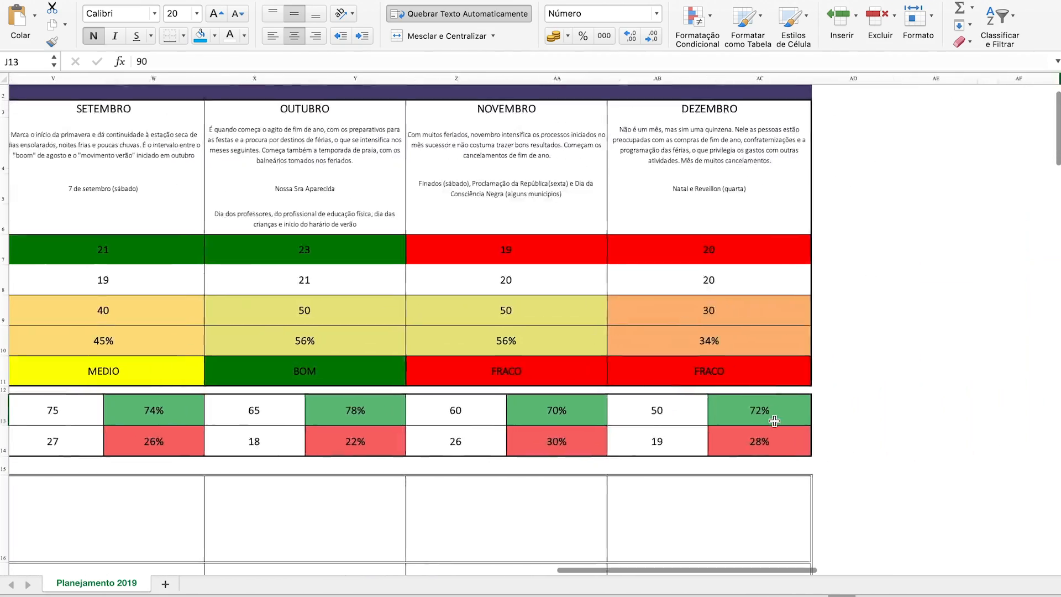
pyautogui.hscroll(-8, 774, 421)
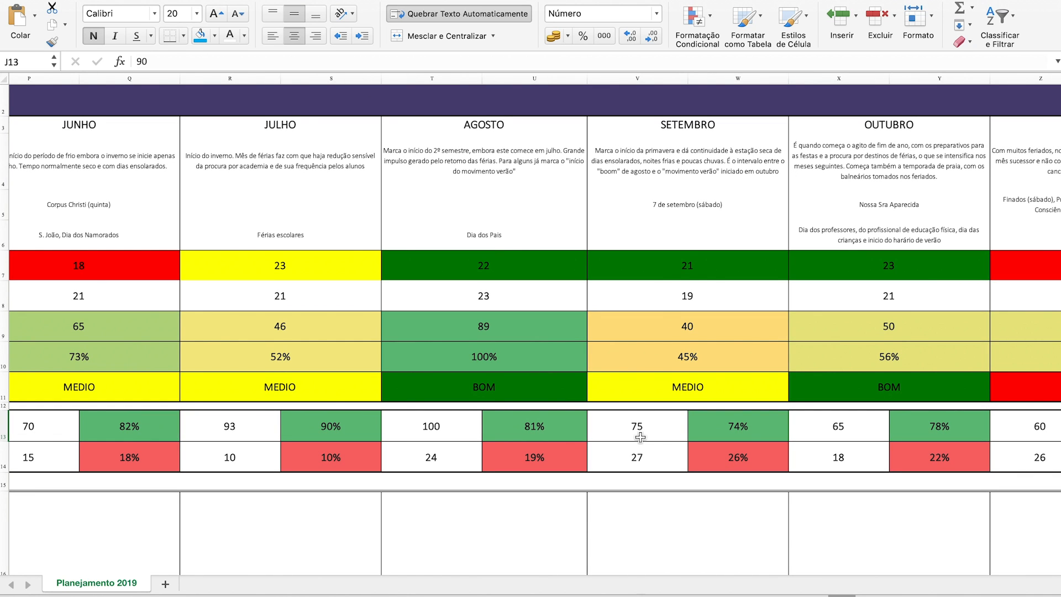
pyautogui.hscroll(-8, 640, 437)
pyautogui.hscroll(-6, 641, 437)
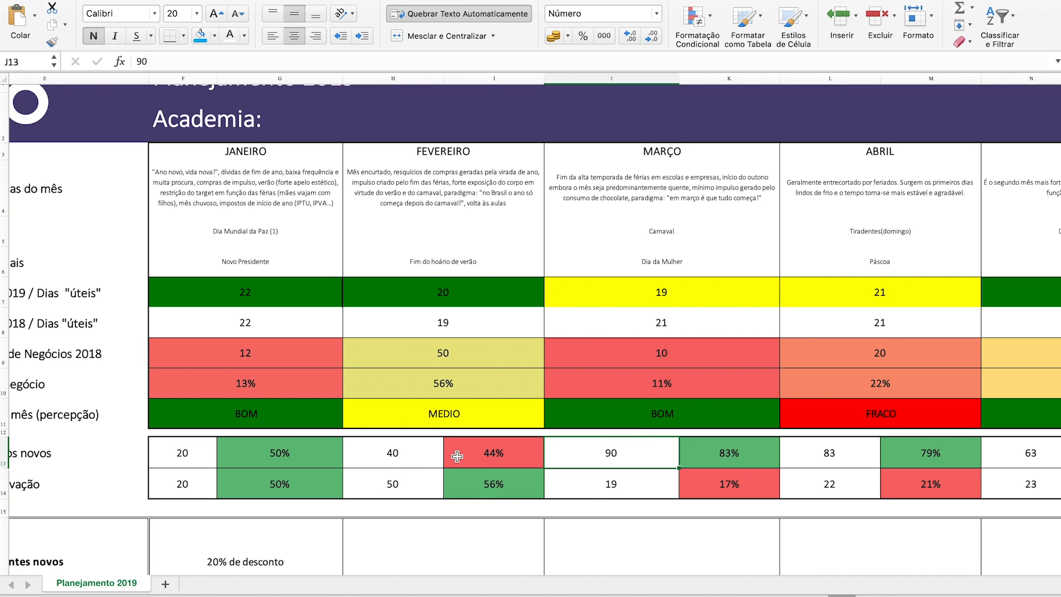
pyautogui.click(392, 490)
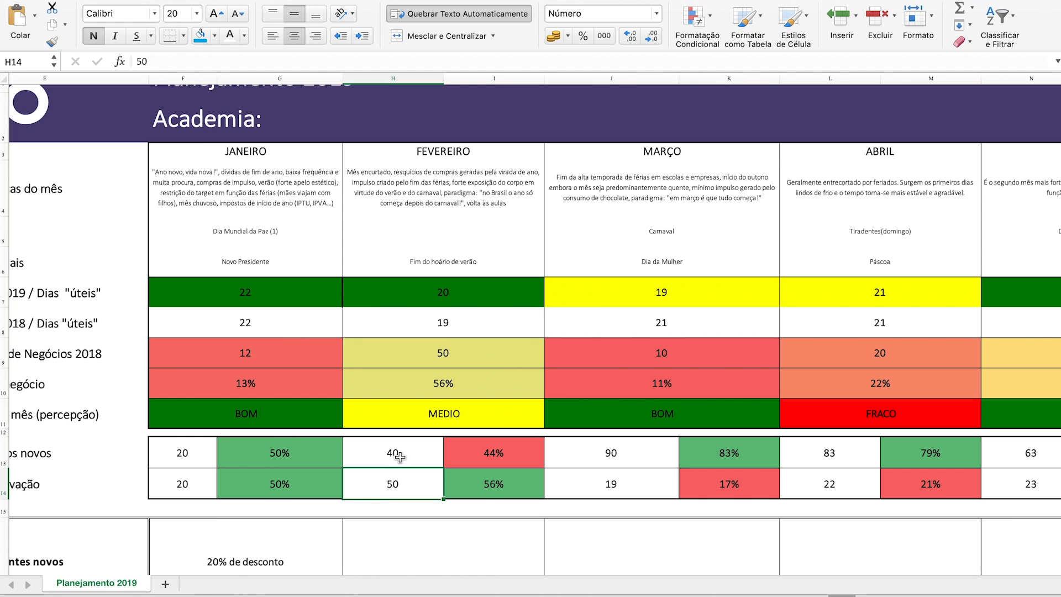
pyautogui.hscroll(-3, 400, 456)
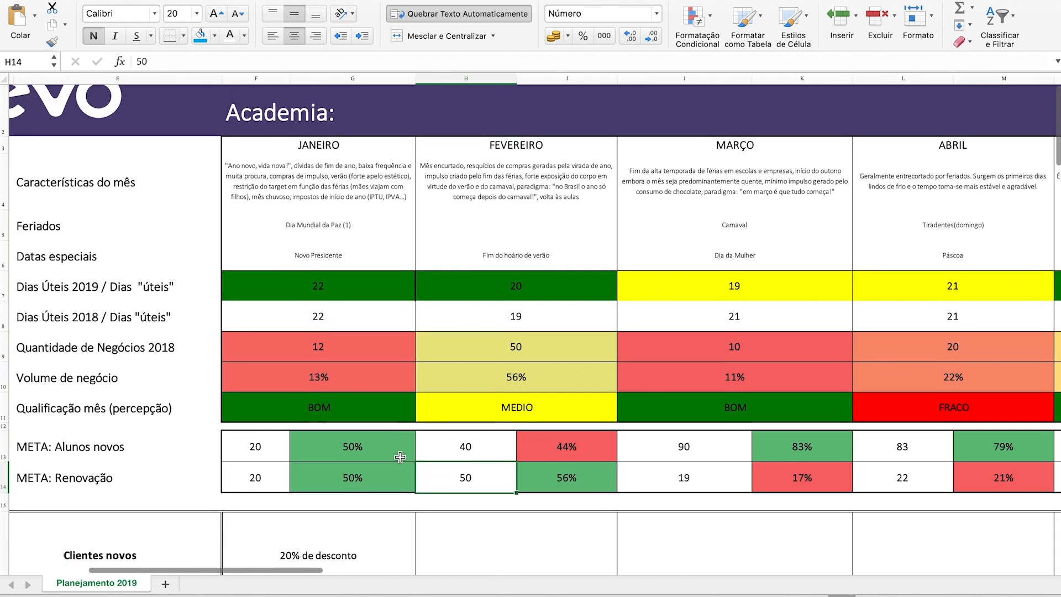
# Examine the Comercial section, starting with the Clientes novos row of the Promocional (O quê?) block
pyautogui.scroll(-2, 400, 456)
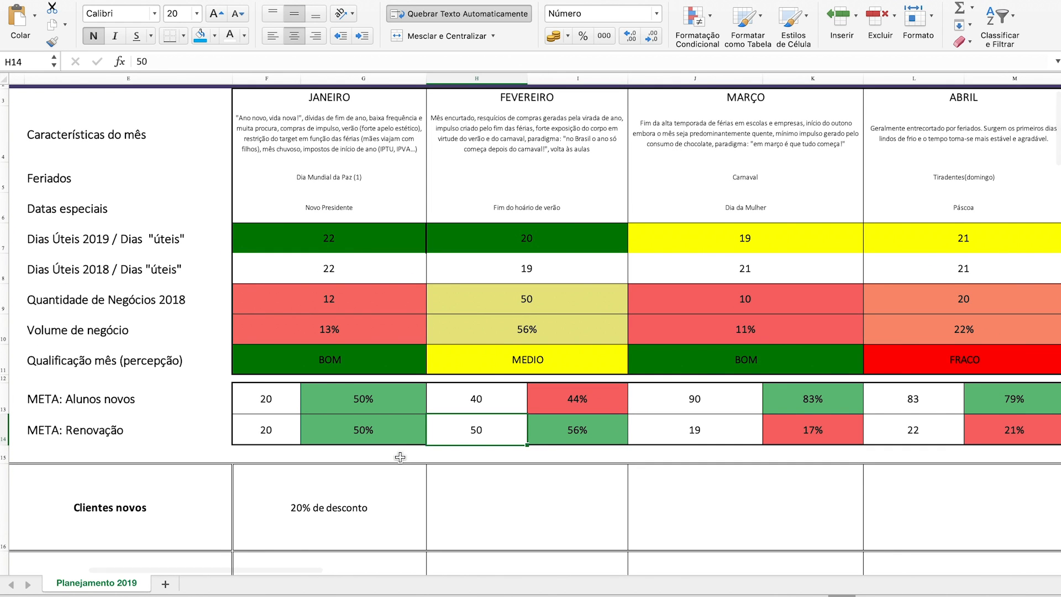
pyautogui.scroll(-5, 400, 457)
pyautogui.hscroll(-3, 399, 457)
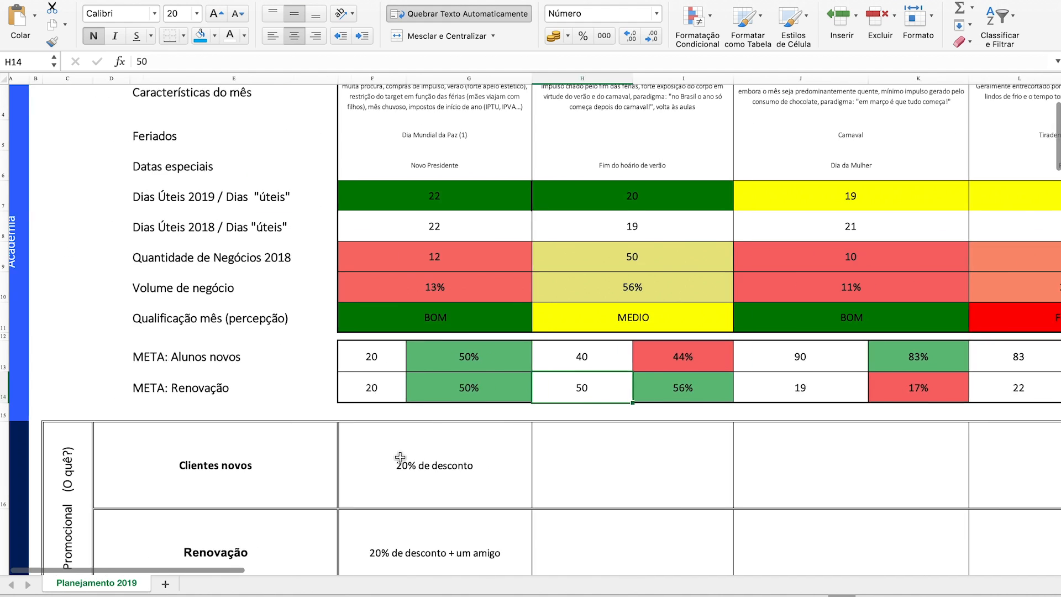
pyautogui.scroll(-2, 400, 457)
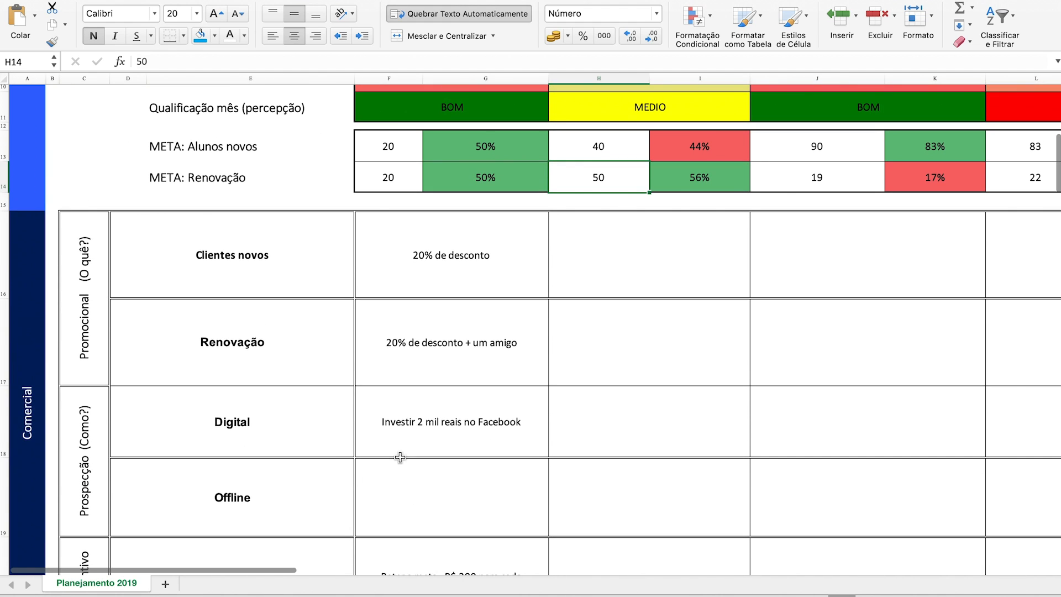
pyautogui.click(26, 409)
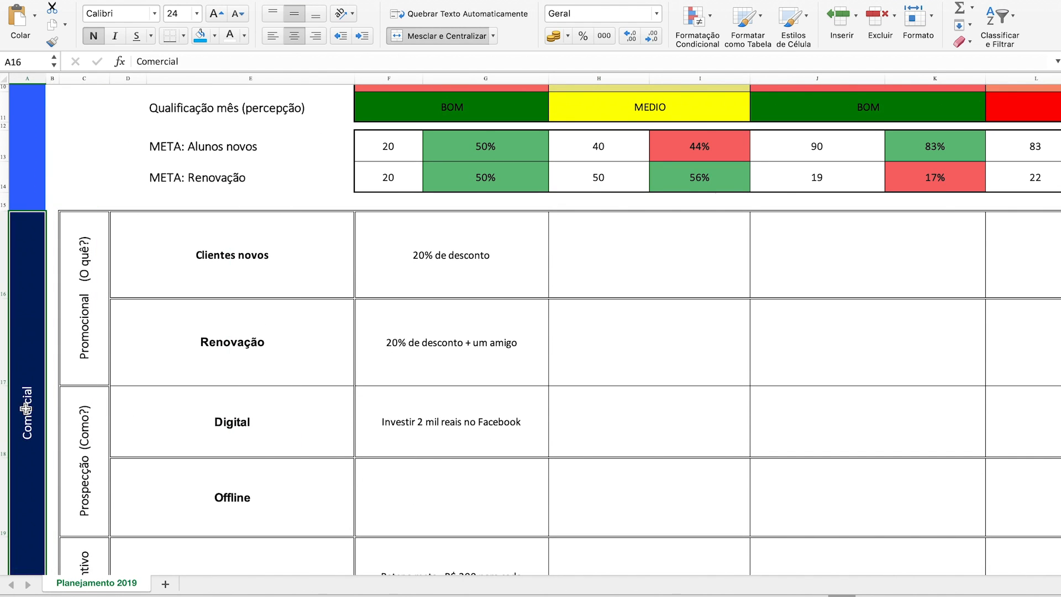
pyautogui.scroll(-2, 88, 415)
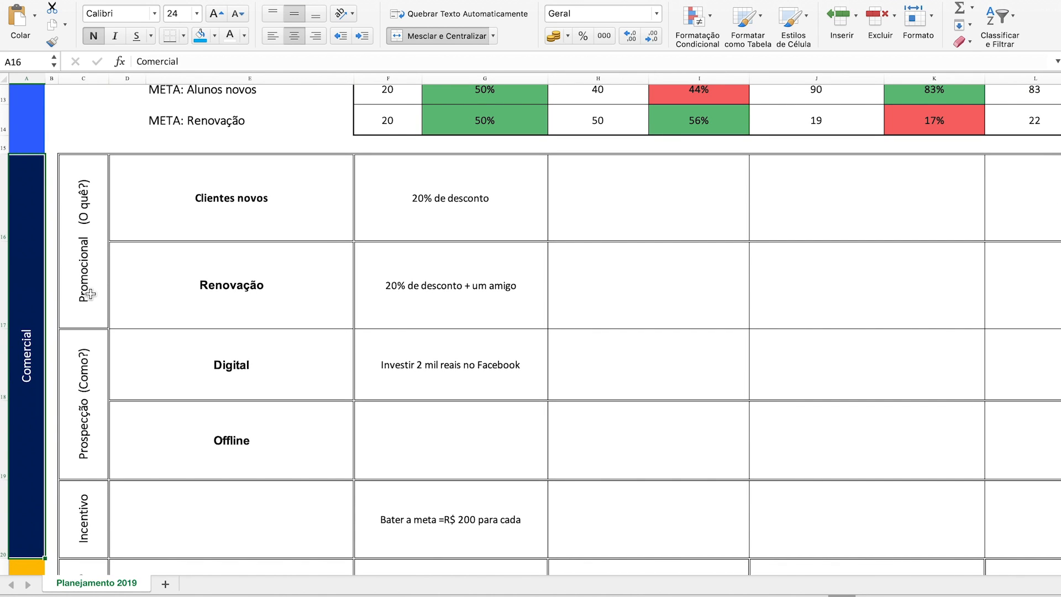
pyautogui.click(88, 267)
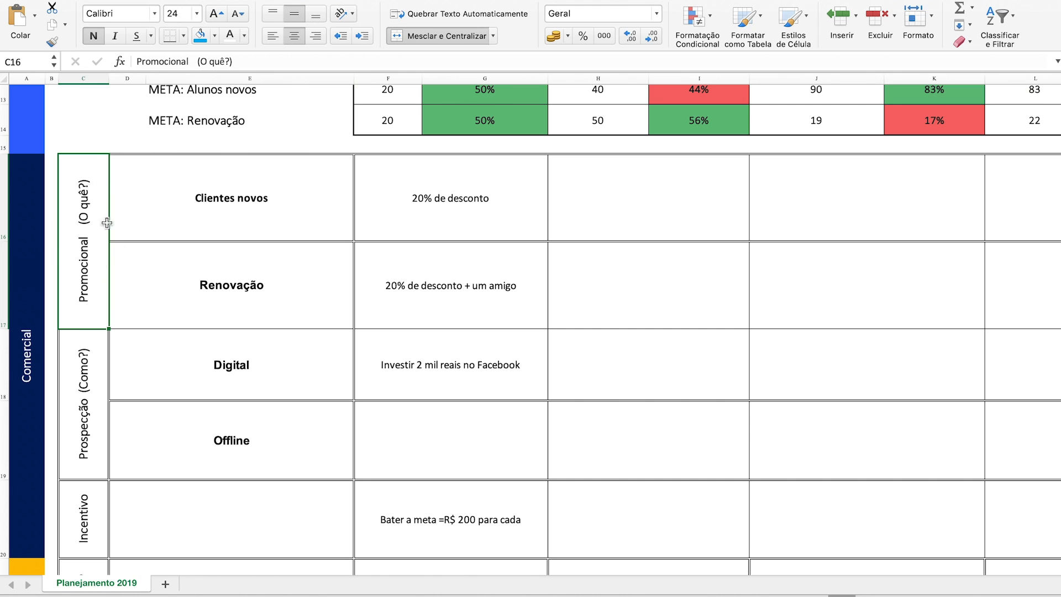
pyautogui.click(219, 203)
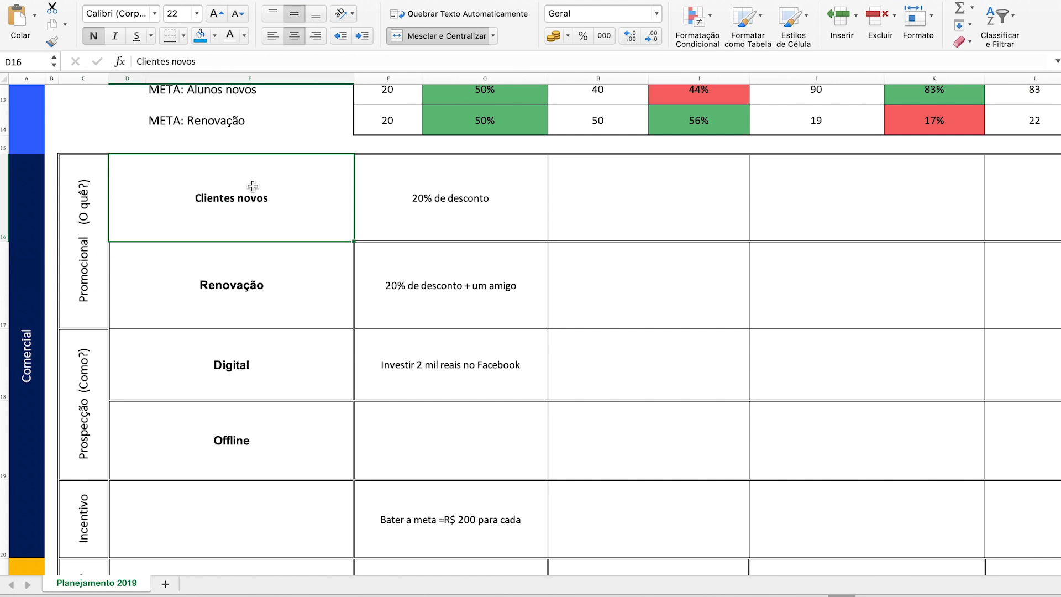
# Compare January's promotional entries in the Clientes novos and Renovação rows of the Promocional (O quê?) block
pyautogui.click(226, 298)
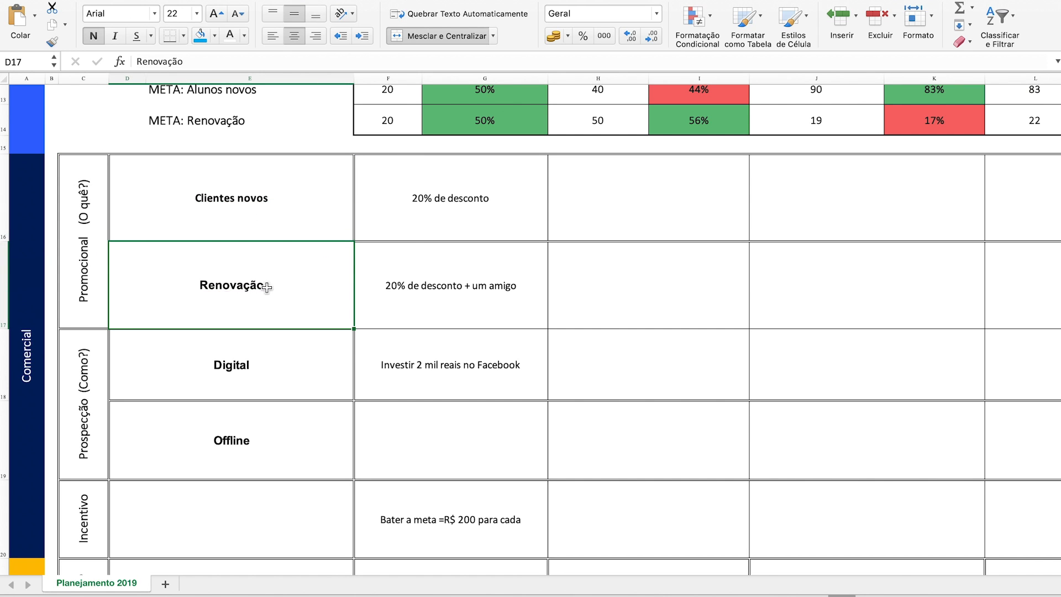
pyautogui.click(467, 200)
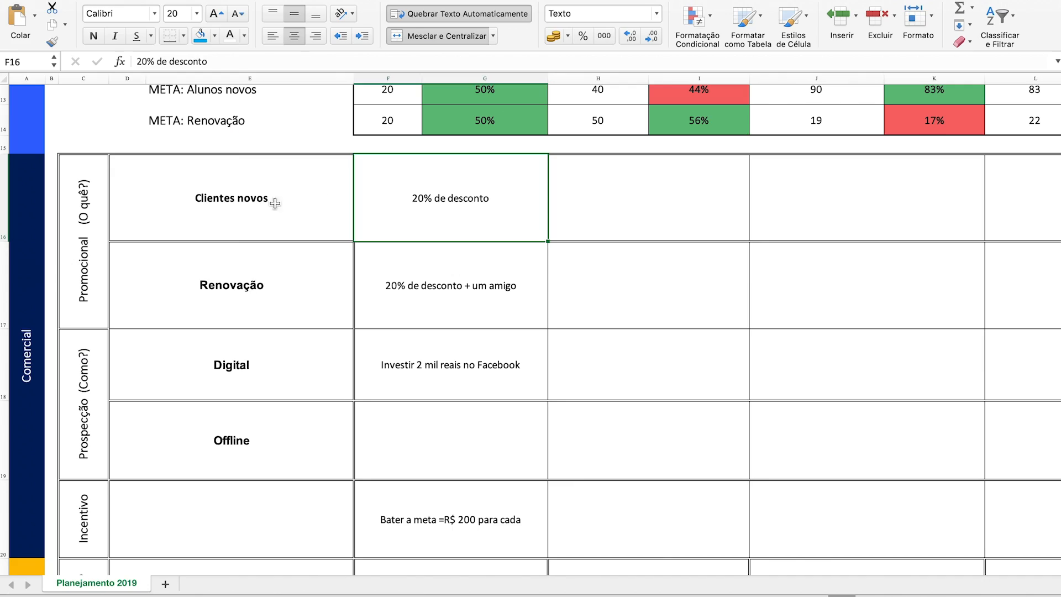
pyautogui.click(278, 201)
pyautogui.press('Right')
pyautogui.click(264, 265)
pyautogui.click(455, 285)
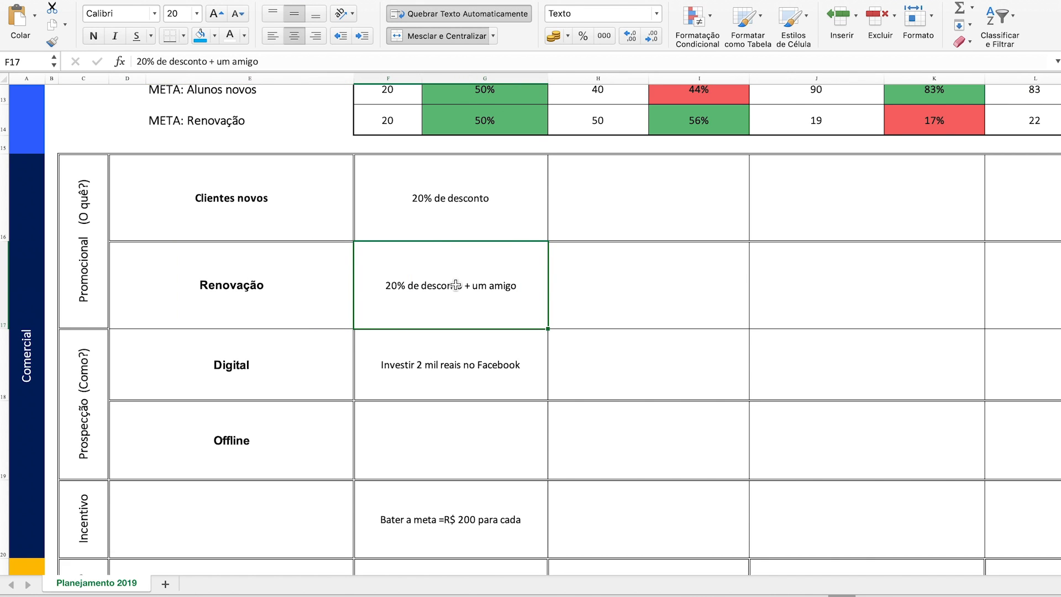
pyautogui.click(453, 214)
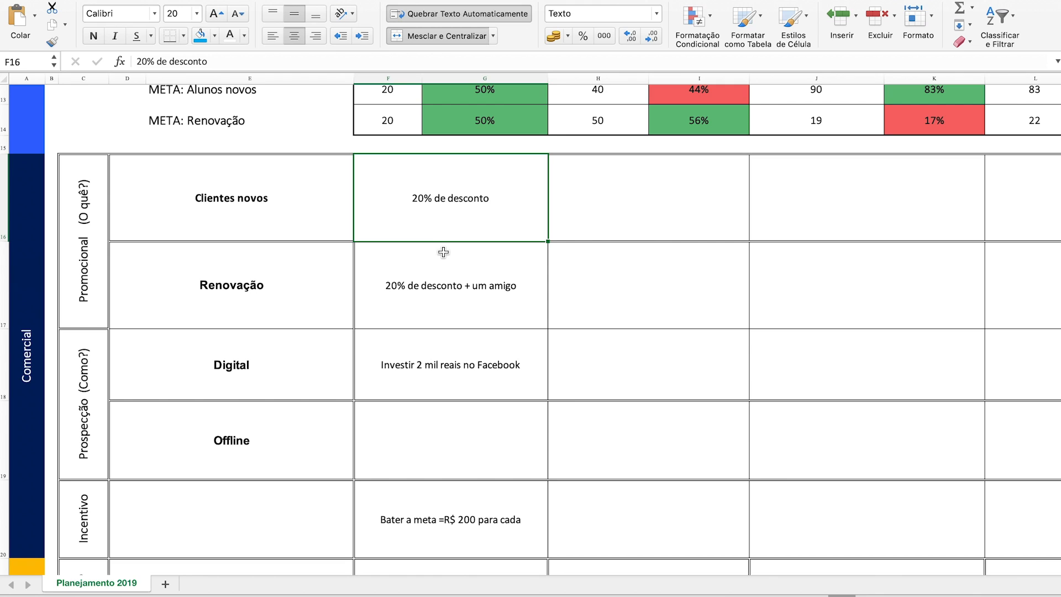
pyautogui.click(444, 273)
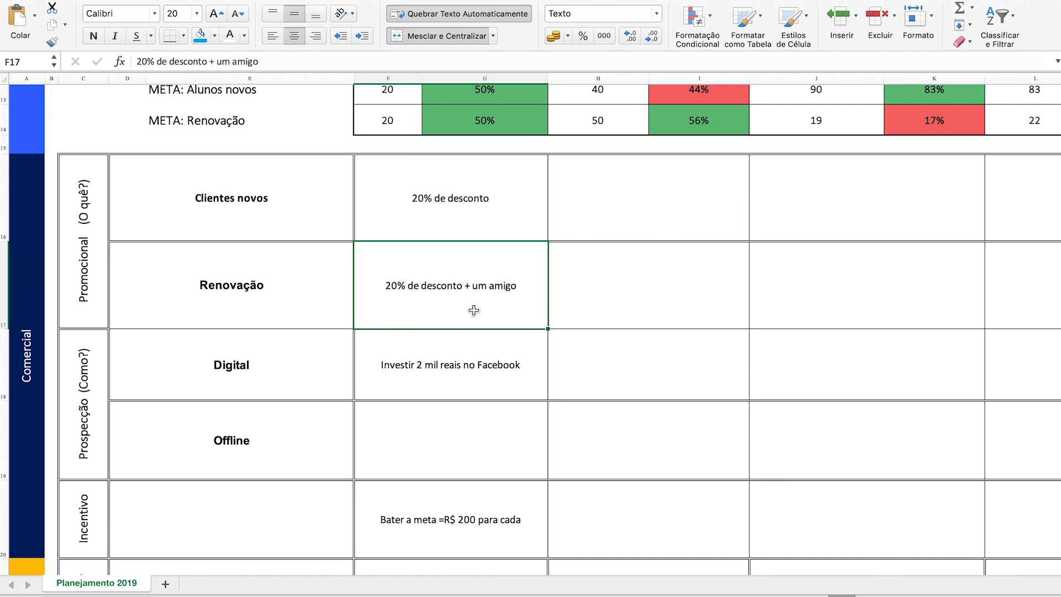
pyautogui.click(452, 177)
pyautogui.click(454, 299)
pyautogui.click(230, 301)
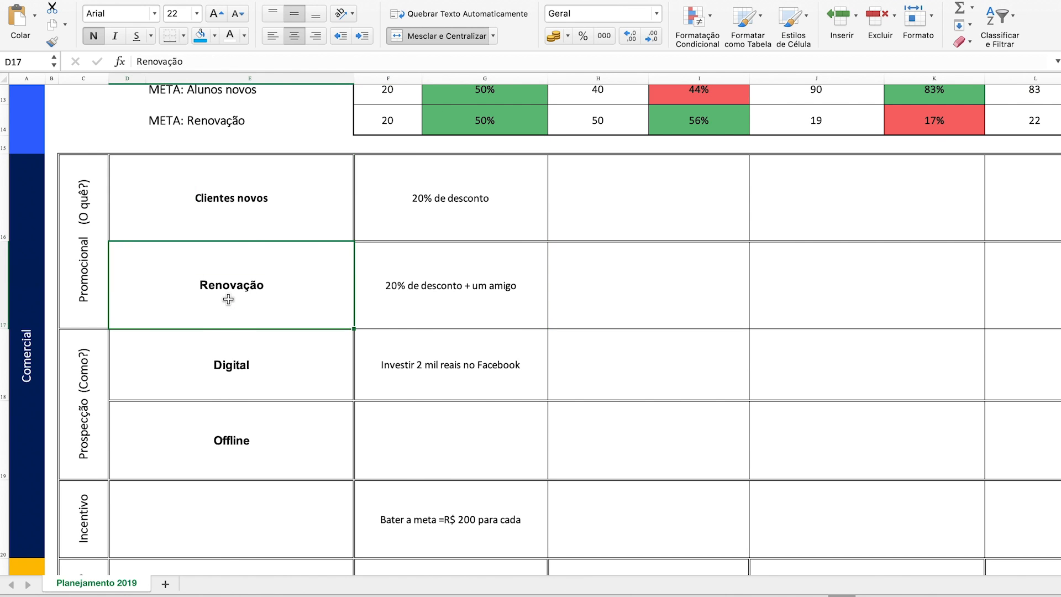
# Examine the Digital and Offline rows of the Prospecção (Como?) block for January, relating them to the promotional offers
pyautogui.scroll(-1, 108, 363)
pyautogui.click(107, 363)
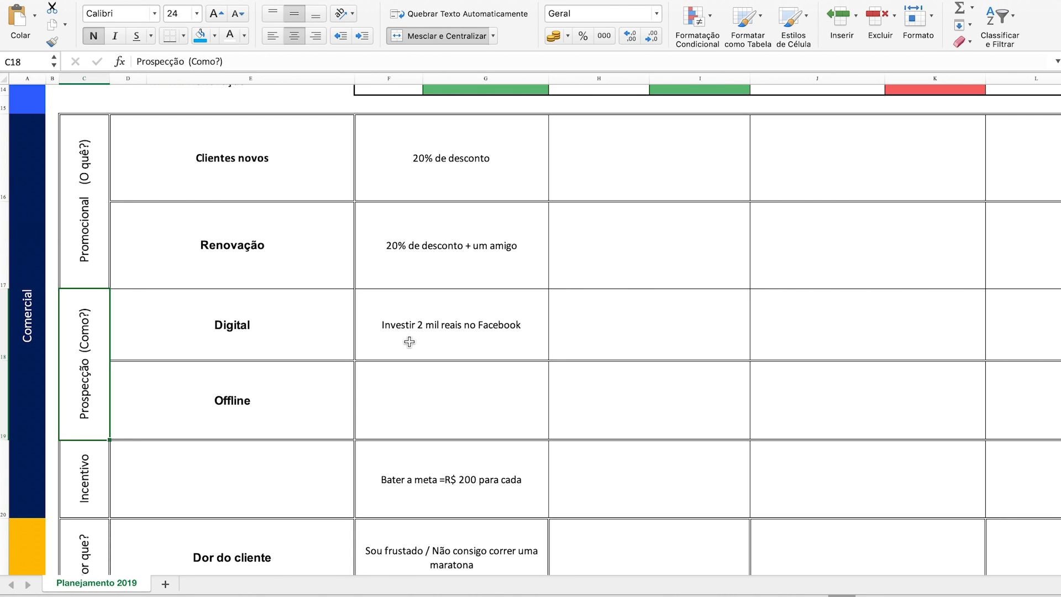
pyautogui.click(245, 333)
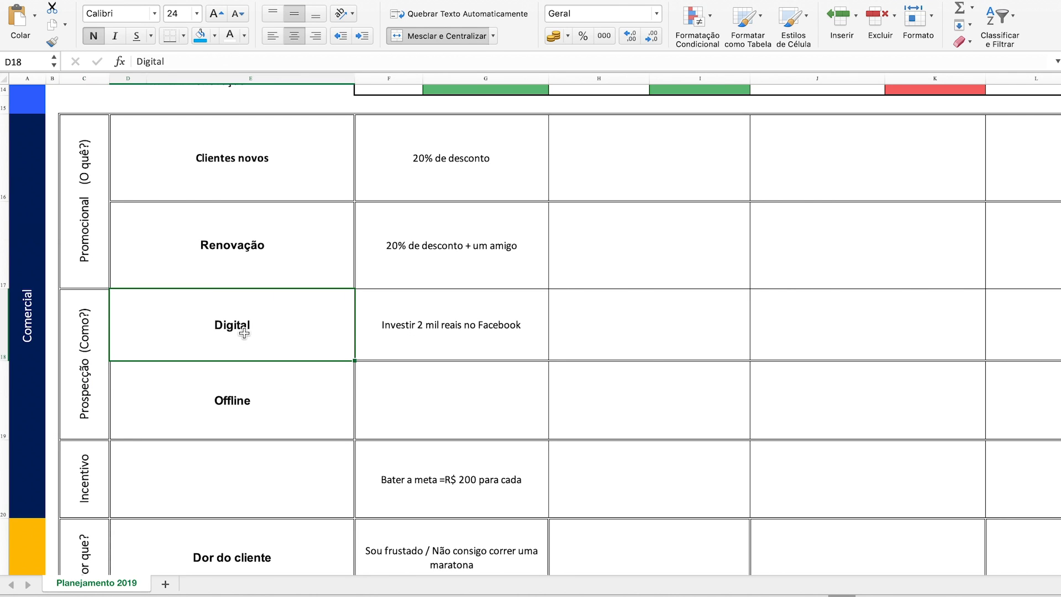
pyautogui.click(458, 313)
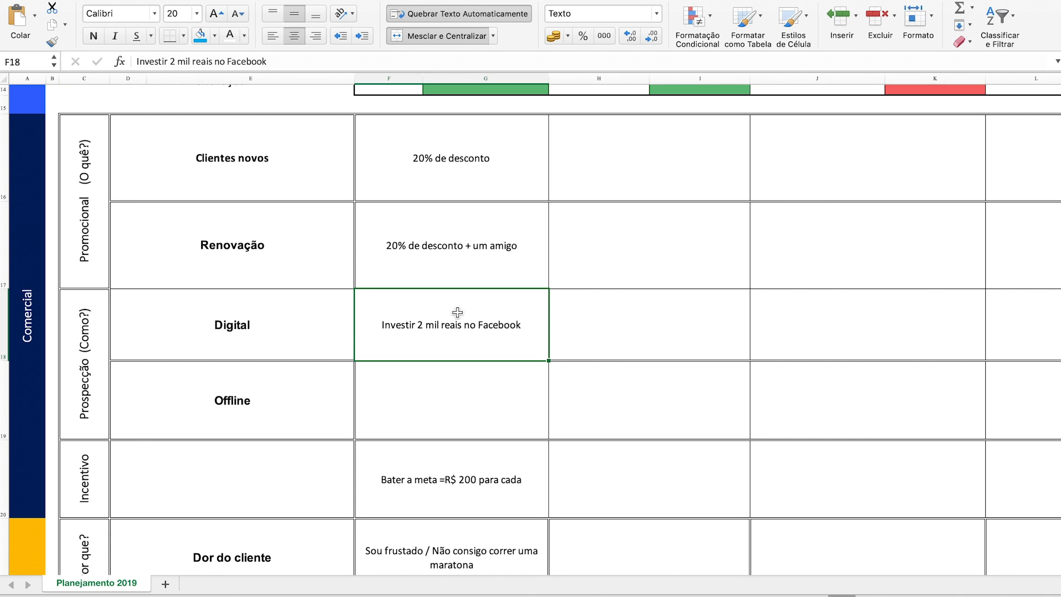
pyautogui.click(262, 325)
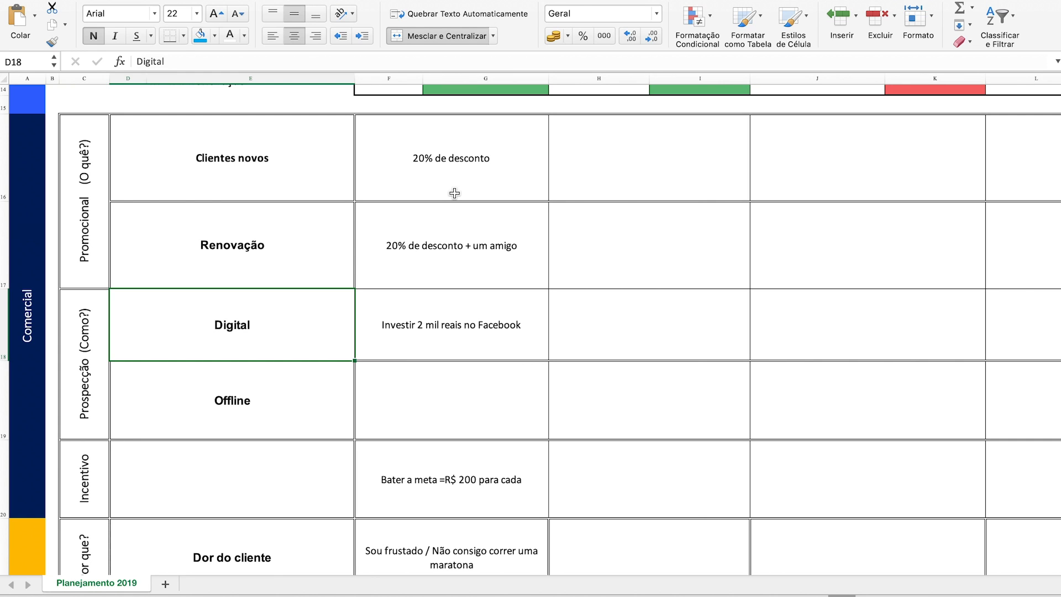
pyautogui.click(436, 330)
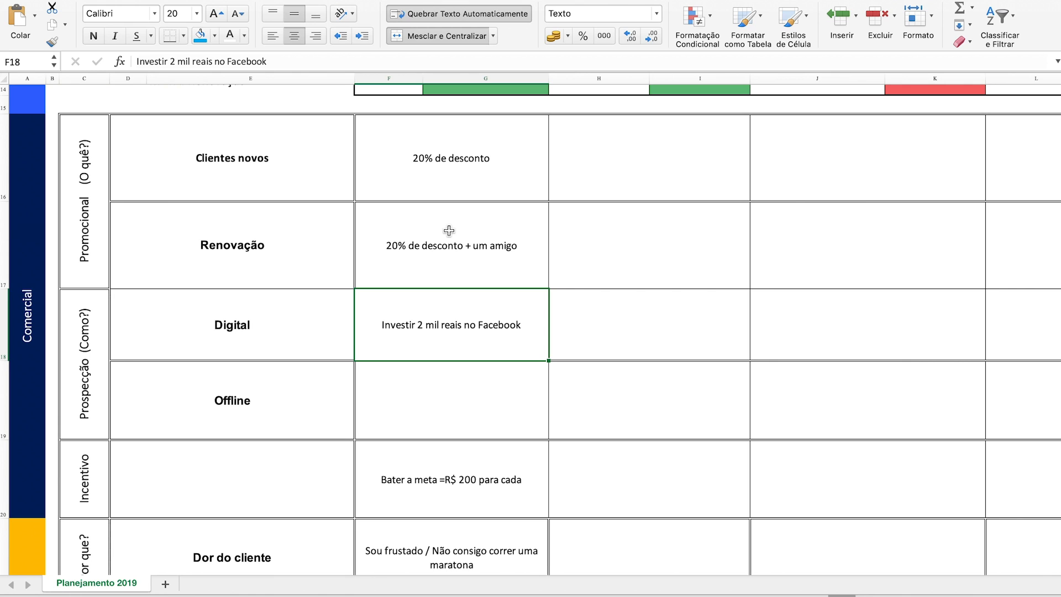
pyautogui.click(240, 365)
pyautogui.click(439, 159)
pyautogui.click(443, 232)
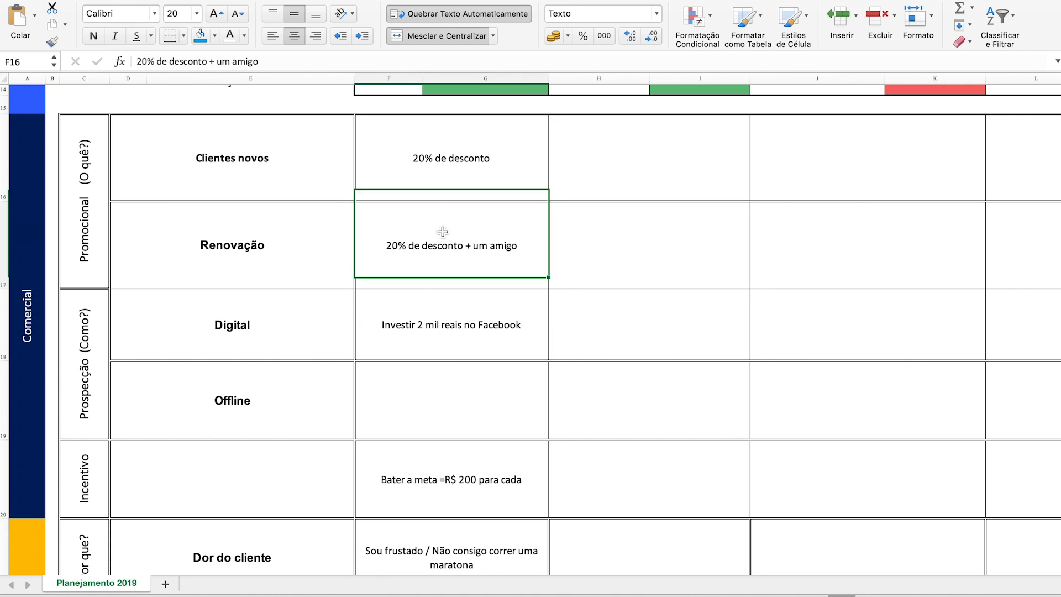
pyautogui.click(308, 348)
pyautogui.click(277, 381)
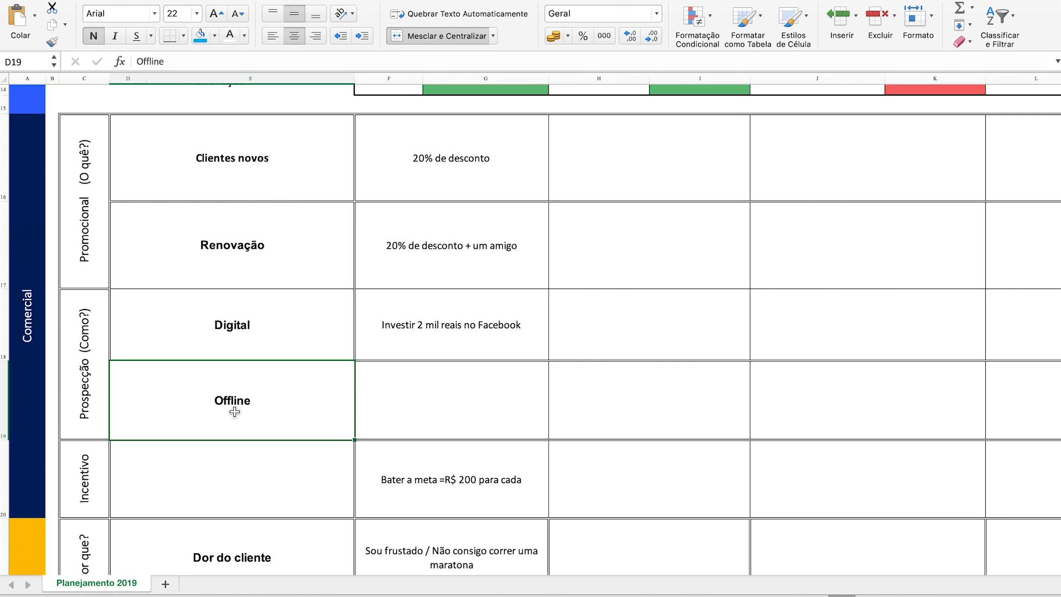
pyautogui.click(432, 423)
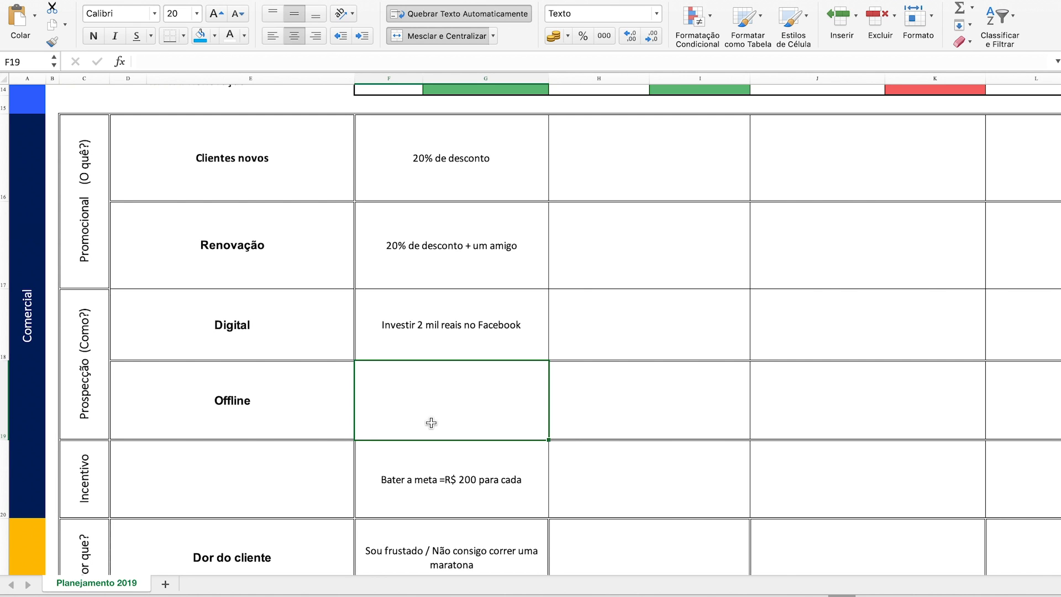
# Freeze the panes at cell F4, locking the title and month rows and the row-label columns
pyautogui.scroll(15, 446, 357)
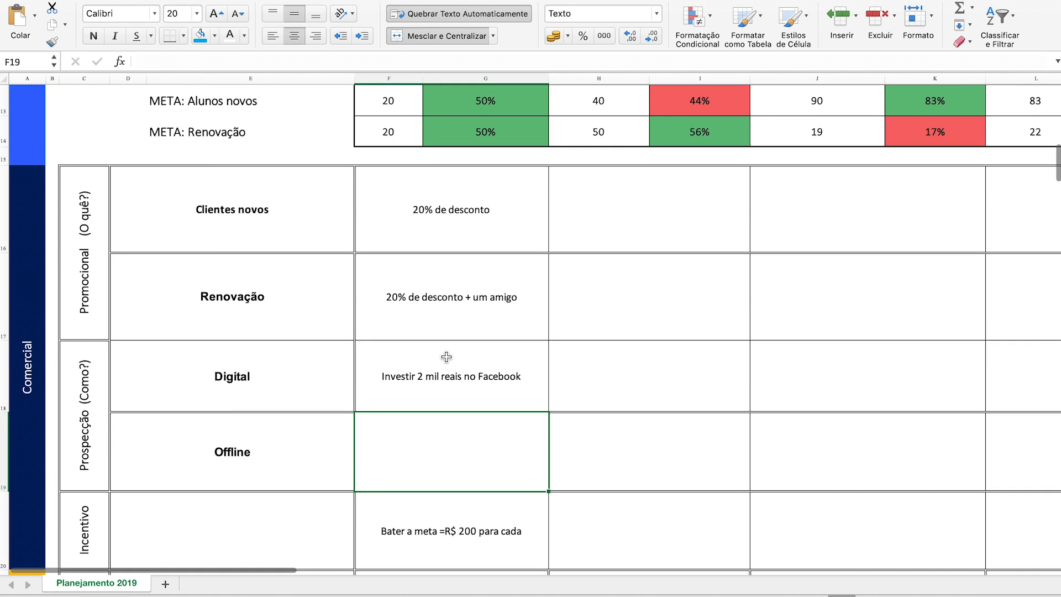
pyautogui.click(442, 193)
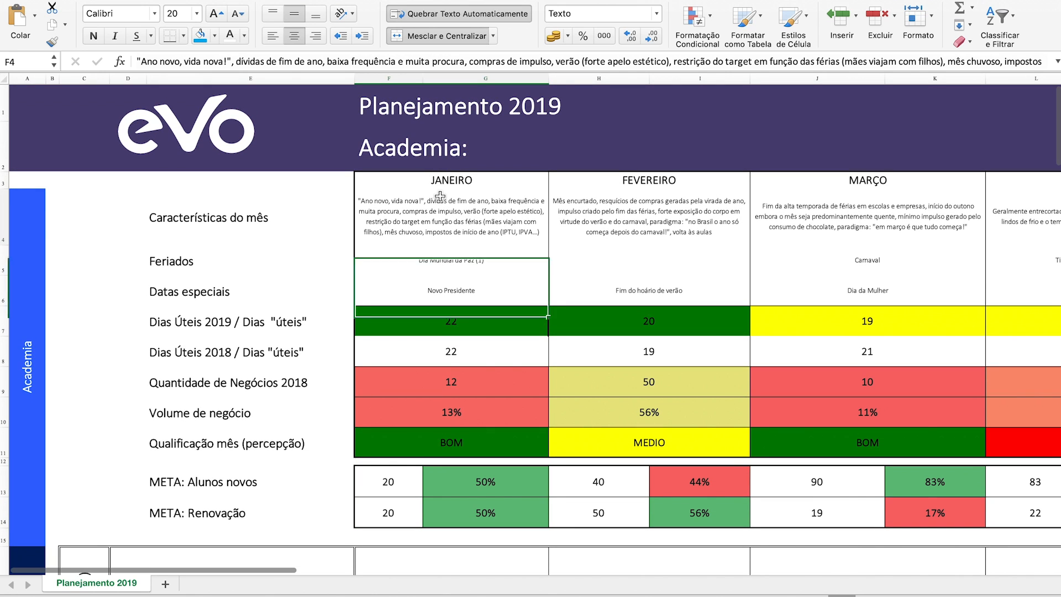
pyautogui.click(401, 0)
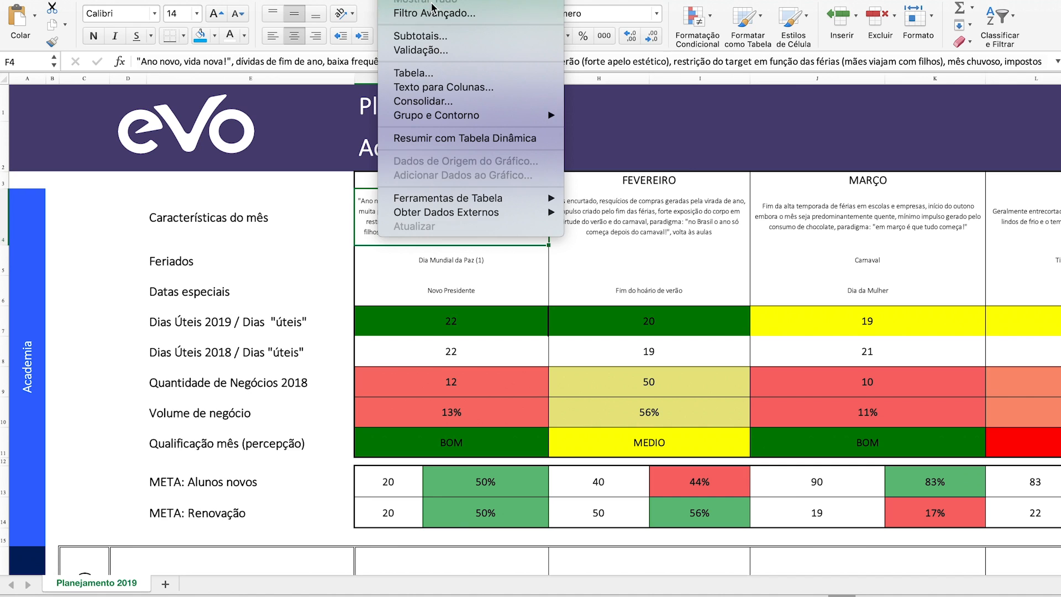
pyautogui.moveTo(434, 3)
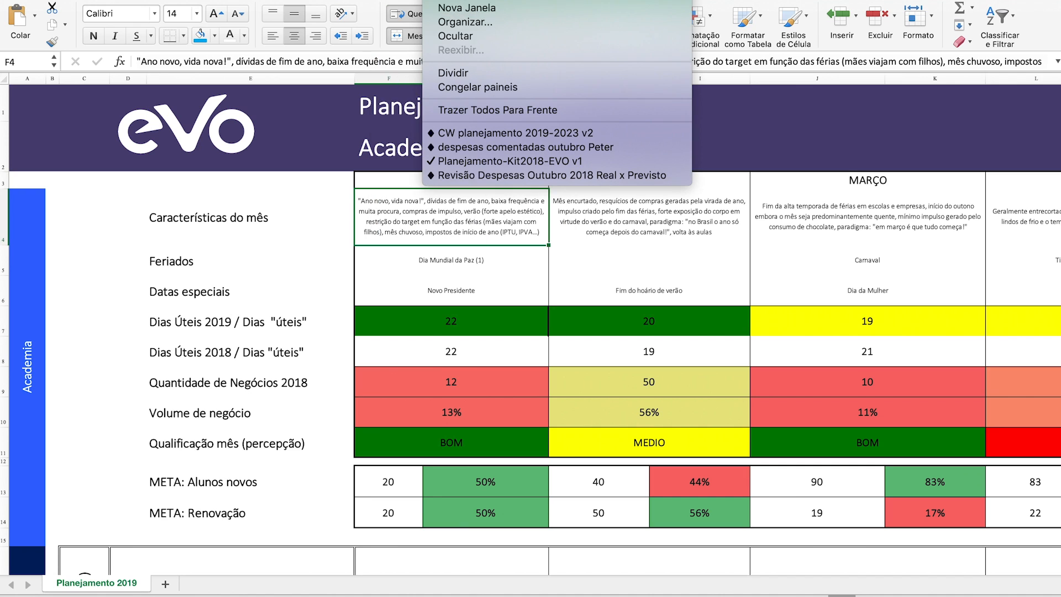
pyautogui.click(469, 94)
# Check the frozen month headings against the rows of the Academia and Comercial sections
pyautogui.click(449, 320)
pyautogui.scroll(-5, 468, 274)
pyautogui.scroll(-8, 467, 273)
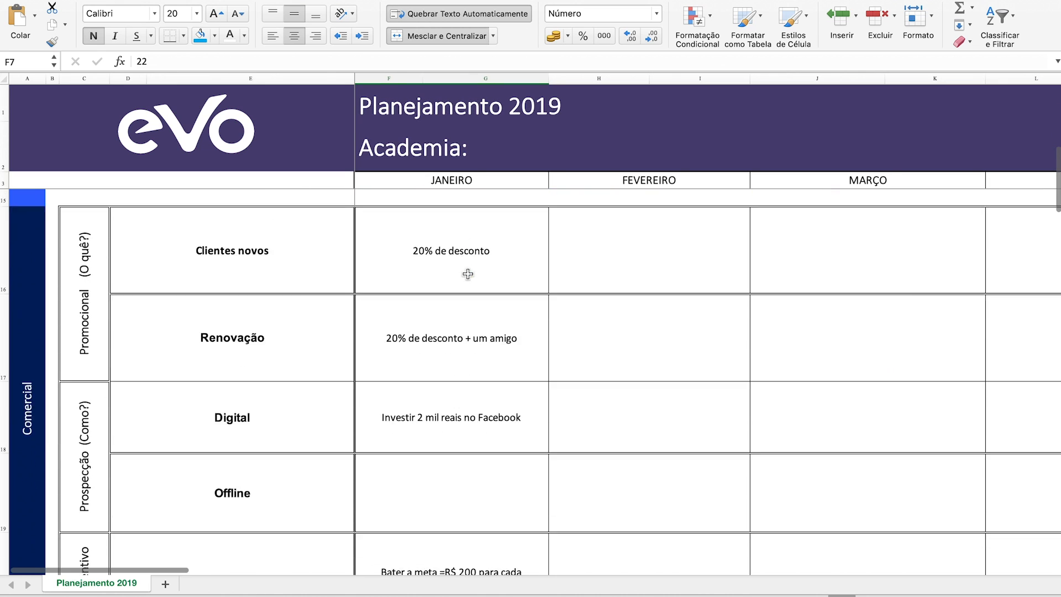
pyautogui.click(440, 366)
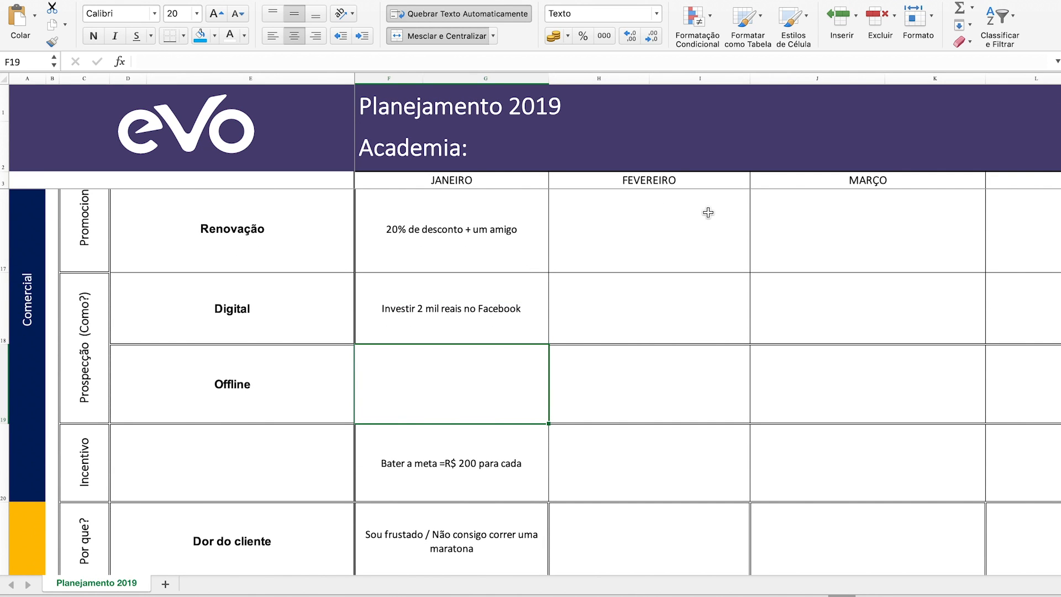
pyautogui.scroll(10, 708, 212)
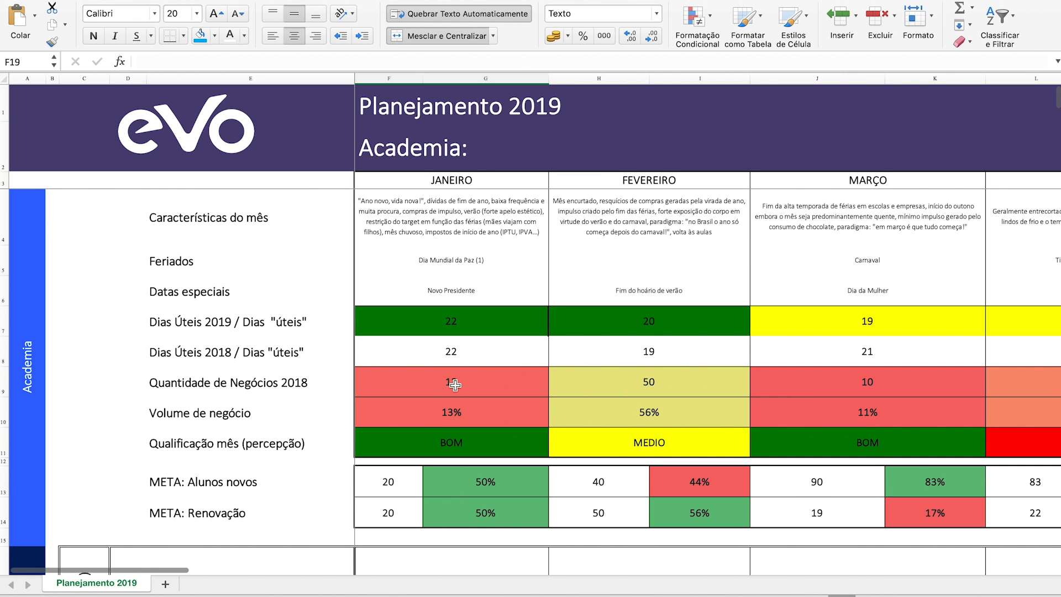
pyautogui.scroll(-10, 462, 372)
pyautogui.scroll(-1, 463, 373)
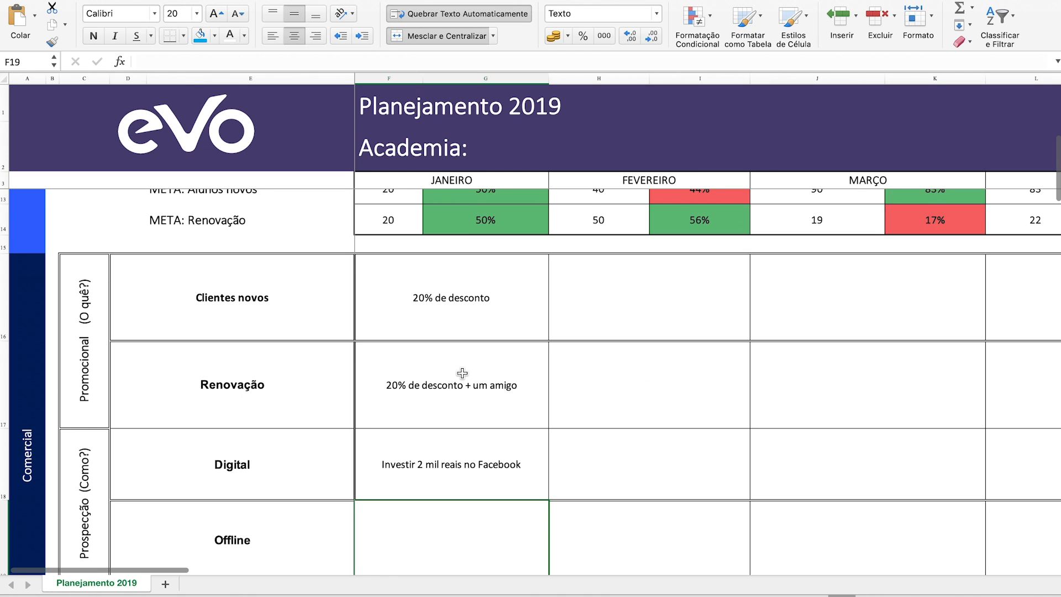
# Examine January's entry in the Incentivo row of the Comercial section
pyautogui.scroll(-5, 462, 373)
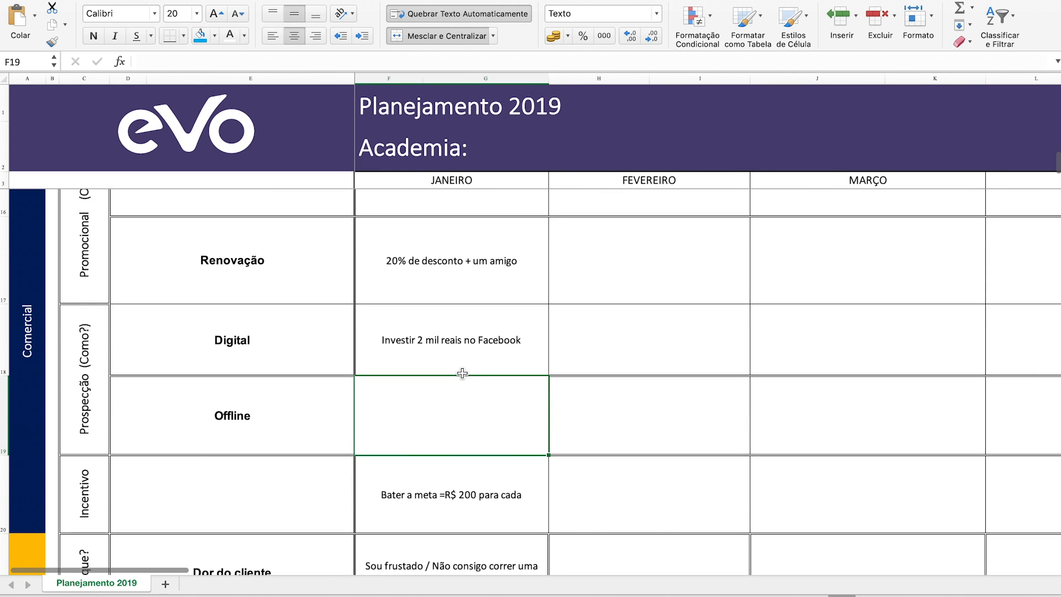
pyautogui.scroll(-4, 315, 415)
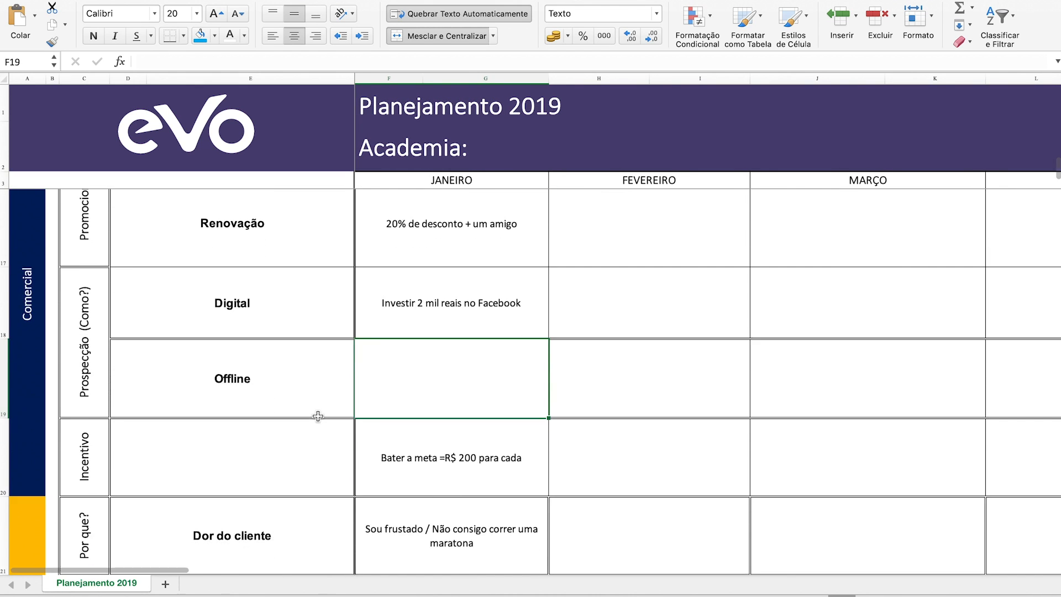
pyautogui.click(95, 405)
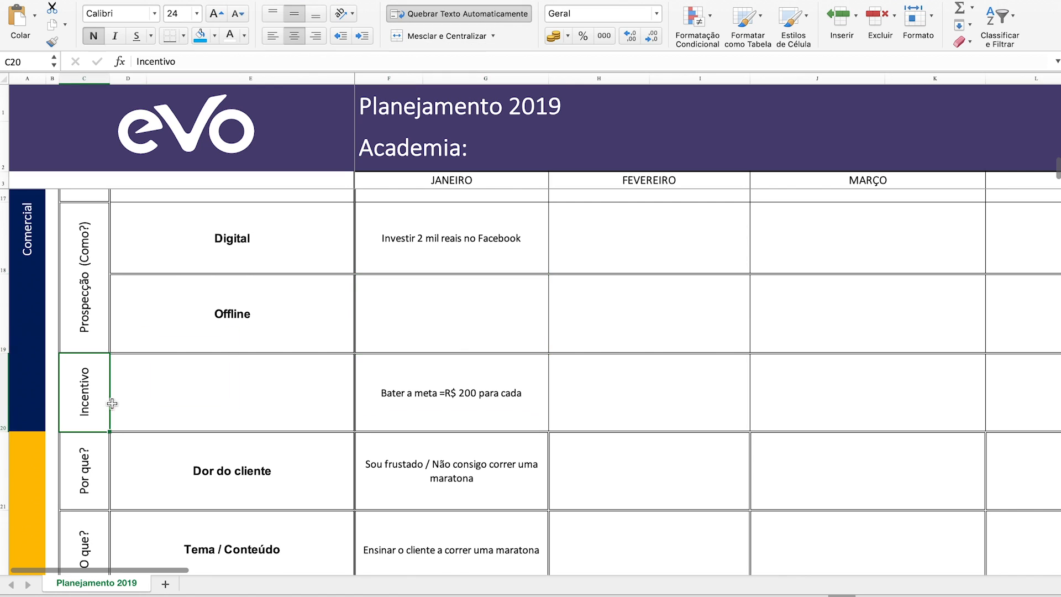
pyautogui.click(460, 395)
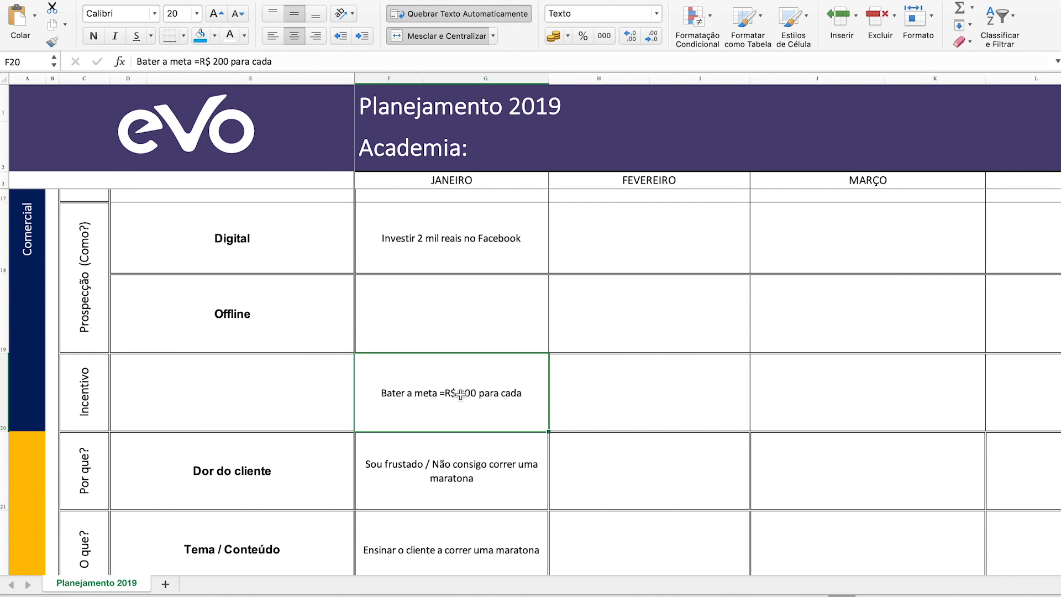
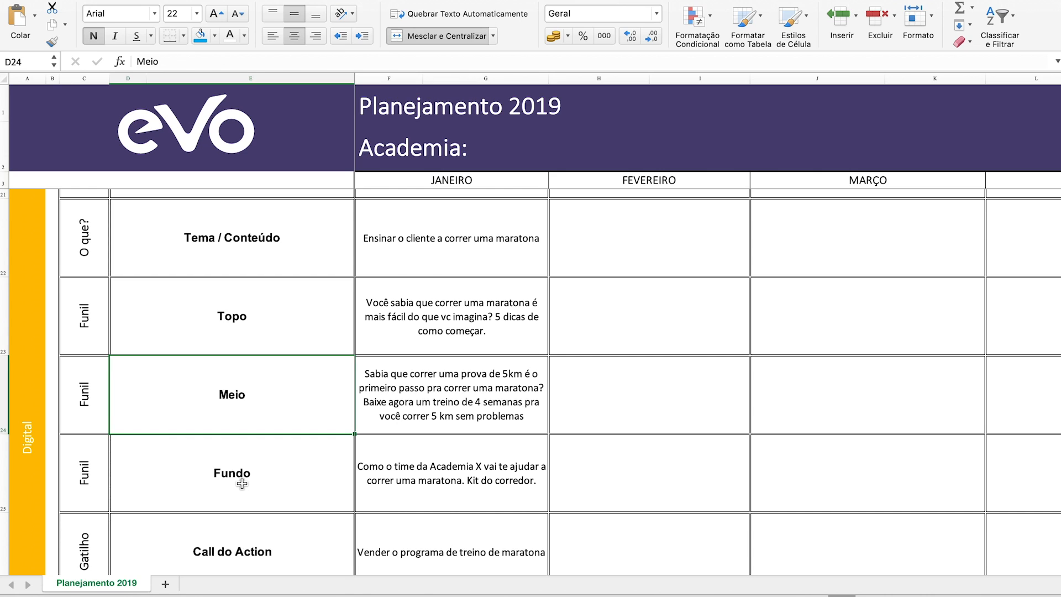
# Examine how January's Dor do cliente, Tema / Conteúdo and funnel Topo entries relate in the Digital section
pyautogui.click(421, 320)
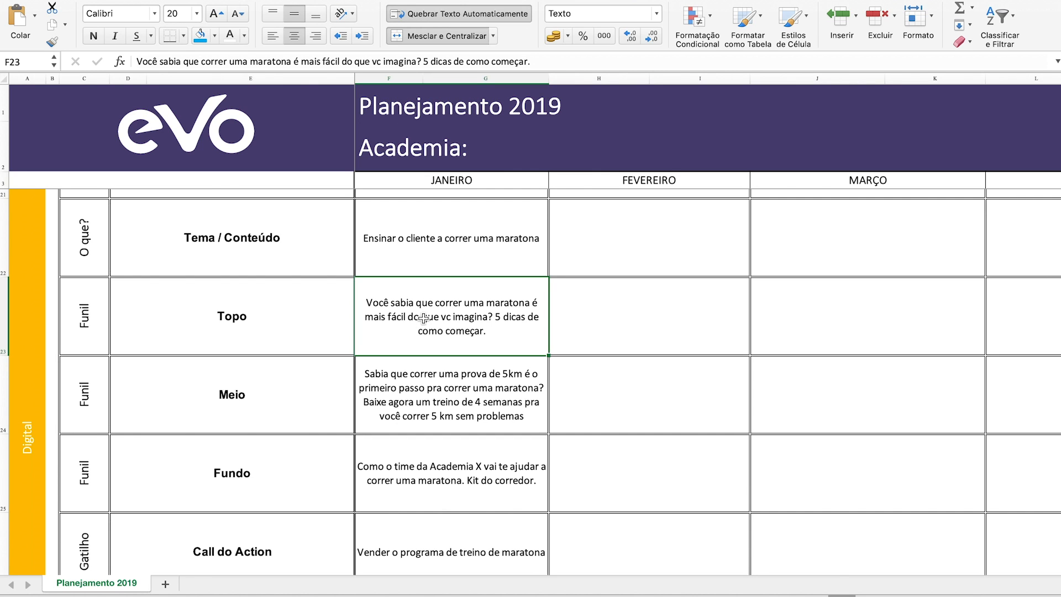
pyautogui.scroll(3, 431, 320)
pyautogui.click(452, 230)
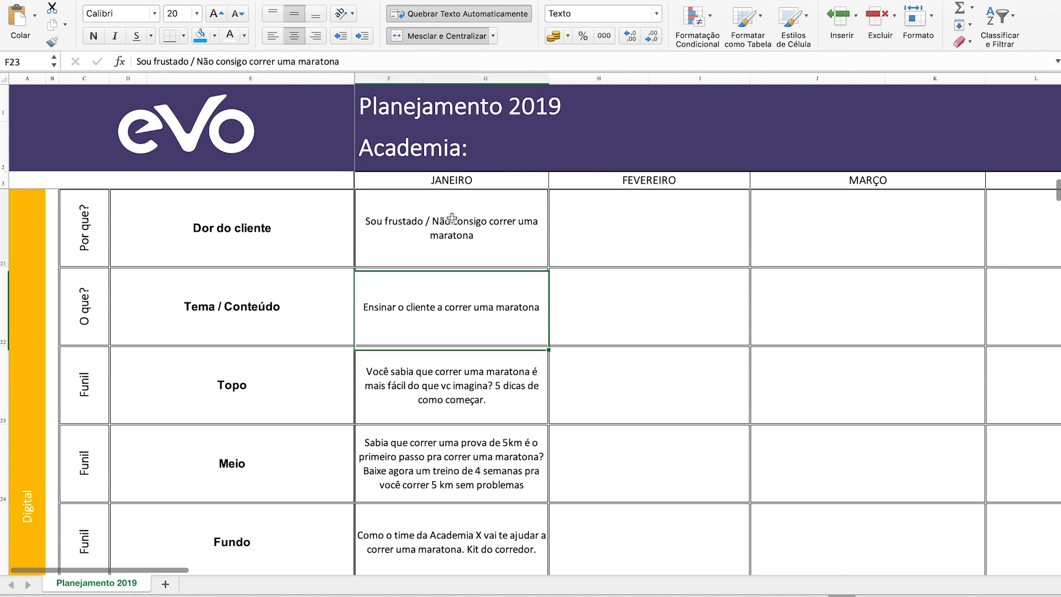
pyautogui.click(439, 375)
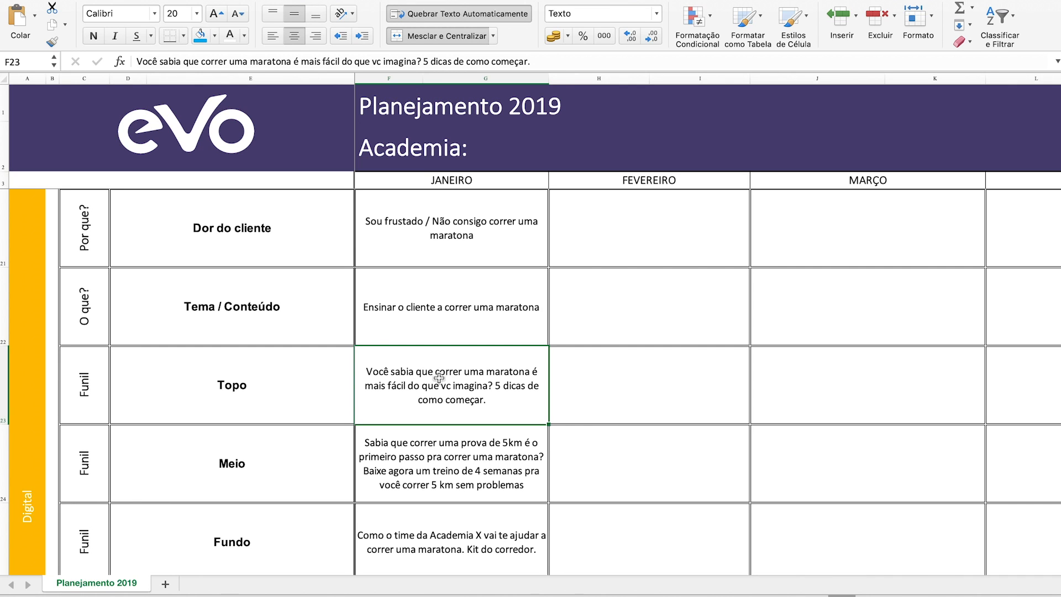
pyautogui.click(44, 492)
pyautogui.click(445, 353)
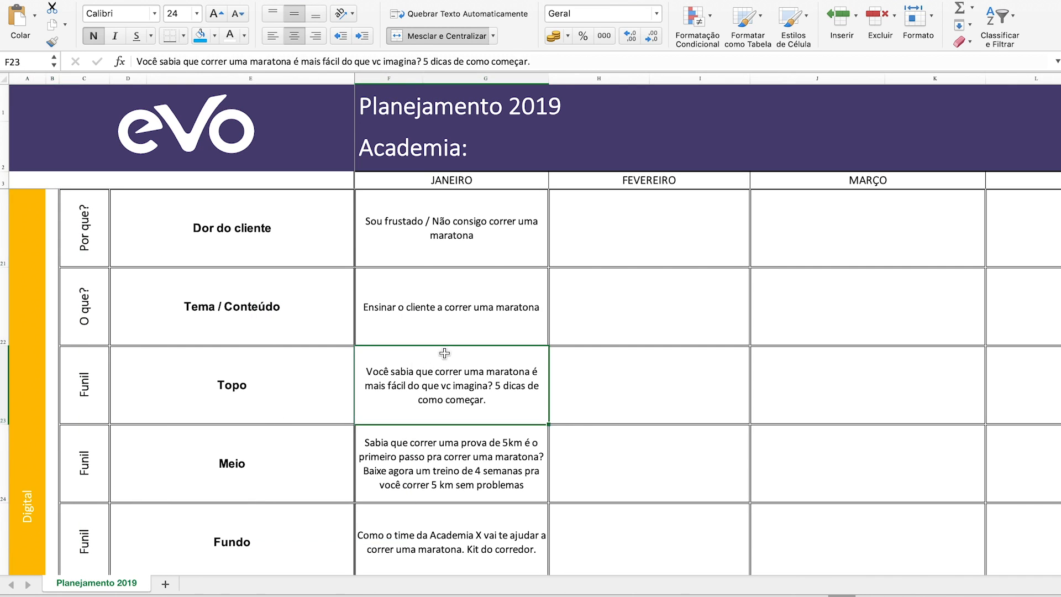
pyautogui.click(452, 307)
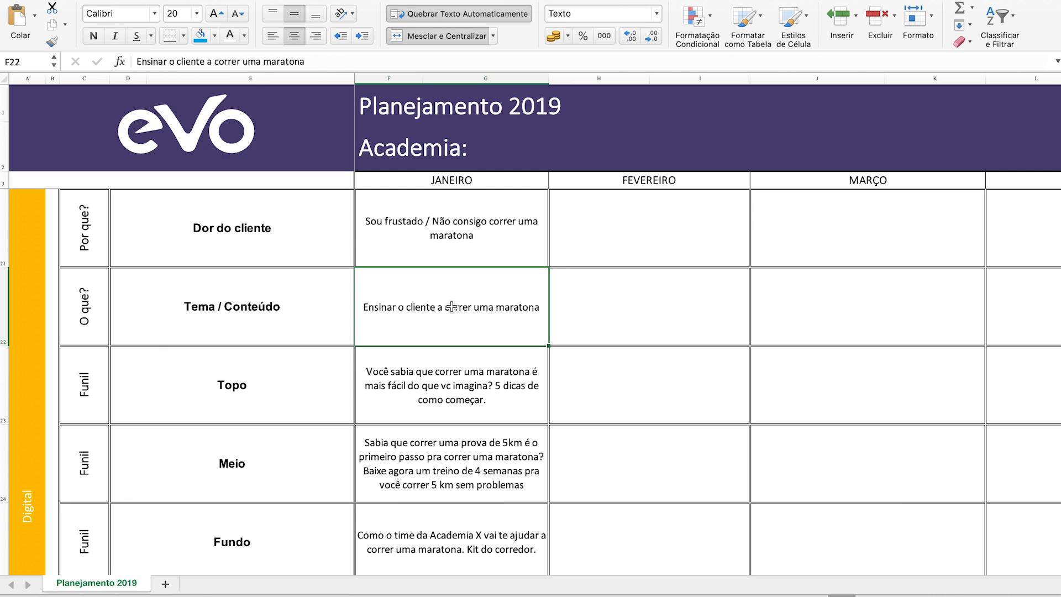
pyautogui.click(443, 401)
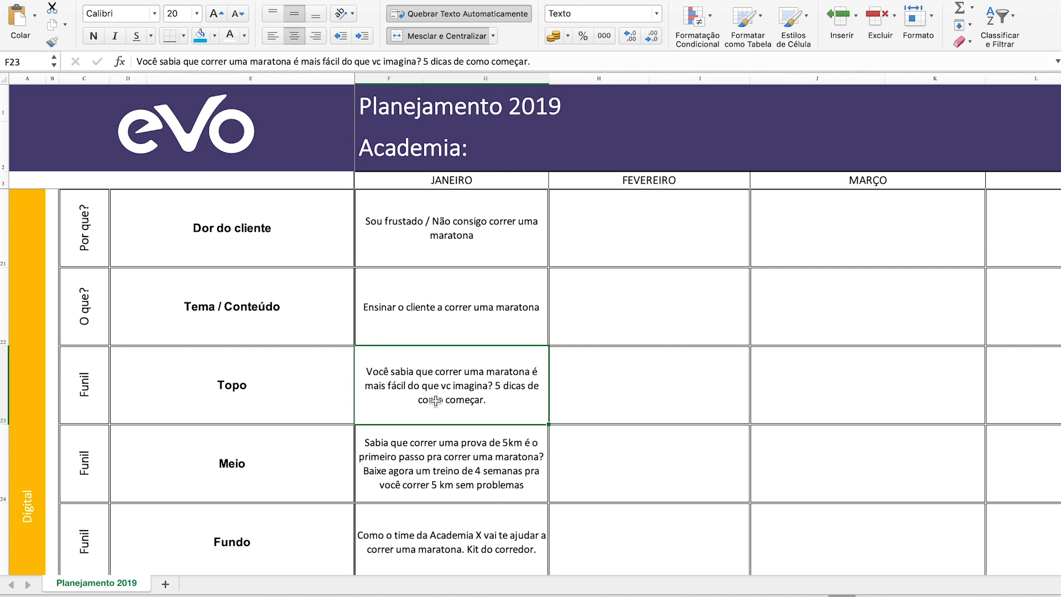
pyautogui.scroll(2, 456, 237)
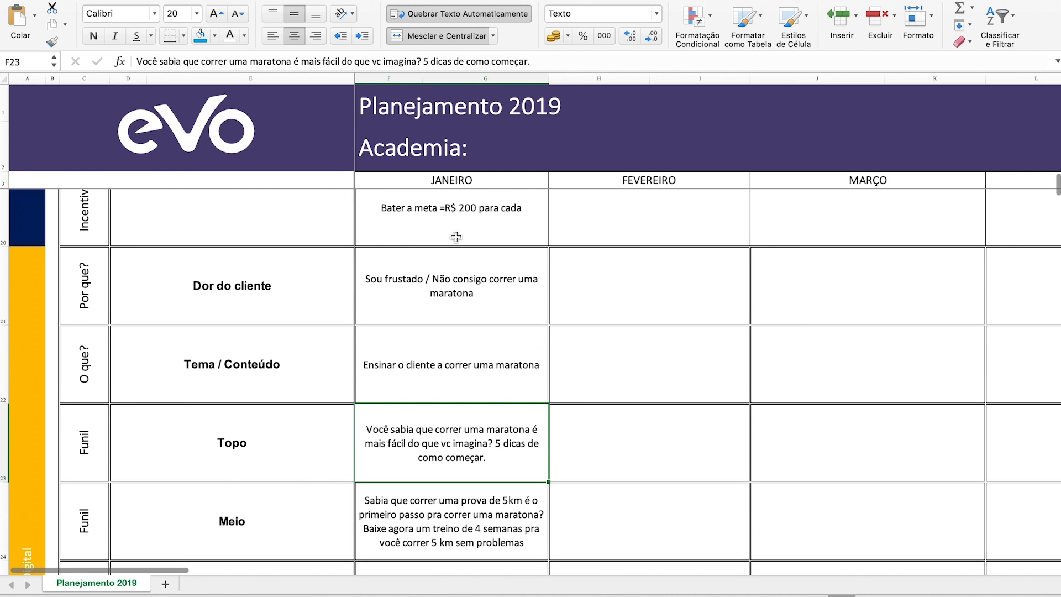
pyautogui.scroll(-1, 456, 237)
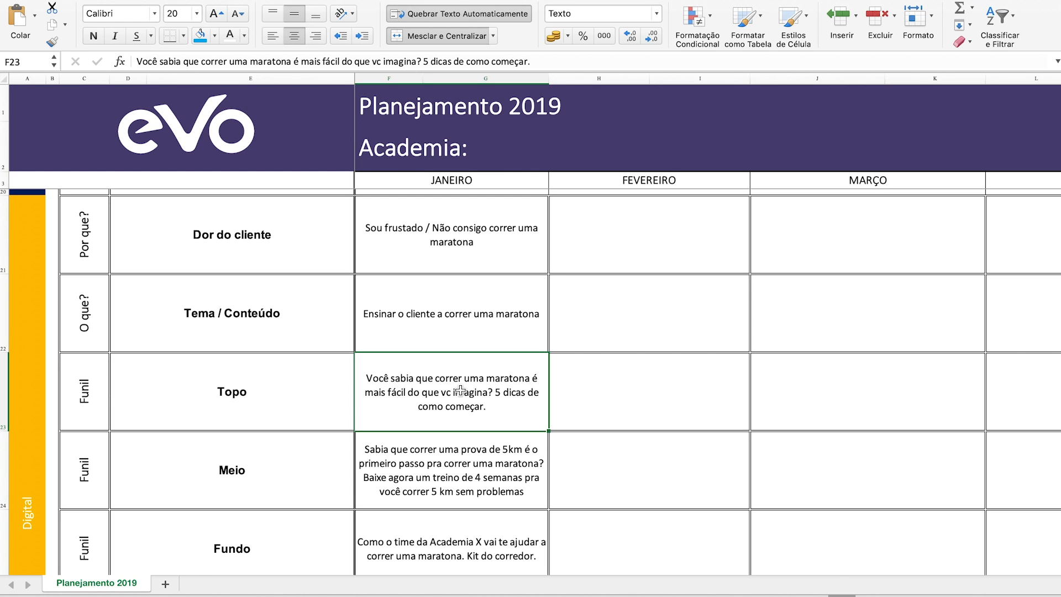
# Examine January's funnel Meio entry against the Fundo entry in the Digital section
pyautogui.scroll(-2, 460, 391)
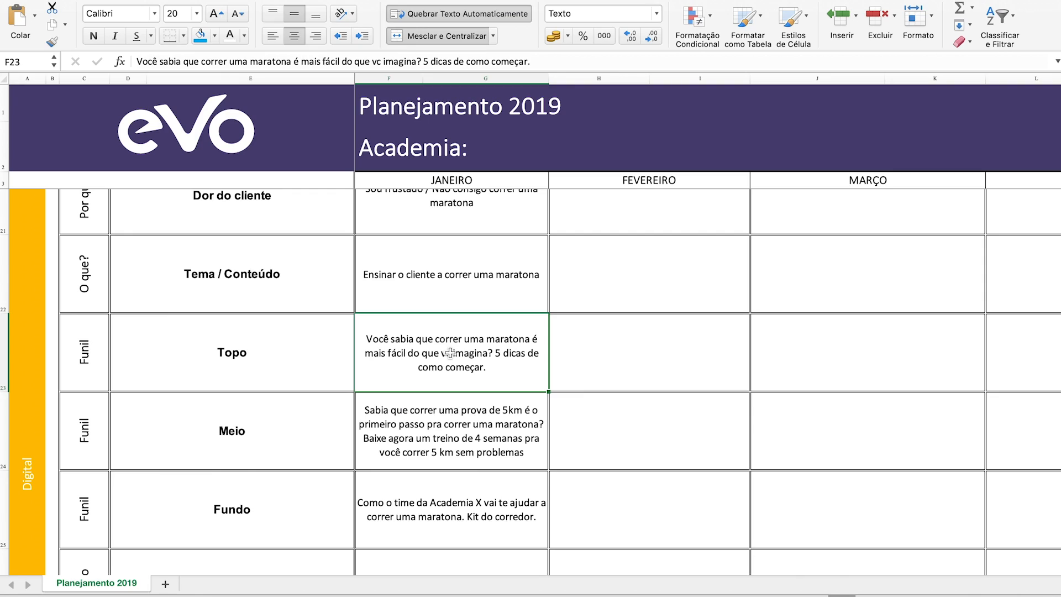
pyautogui.click(405, 435)
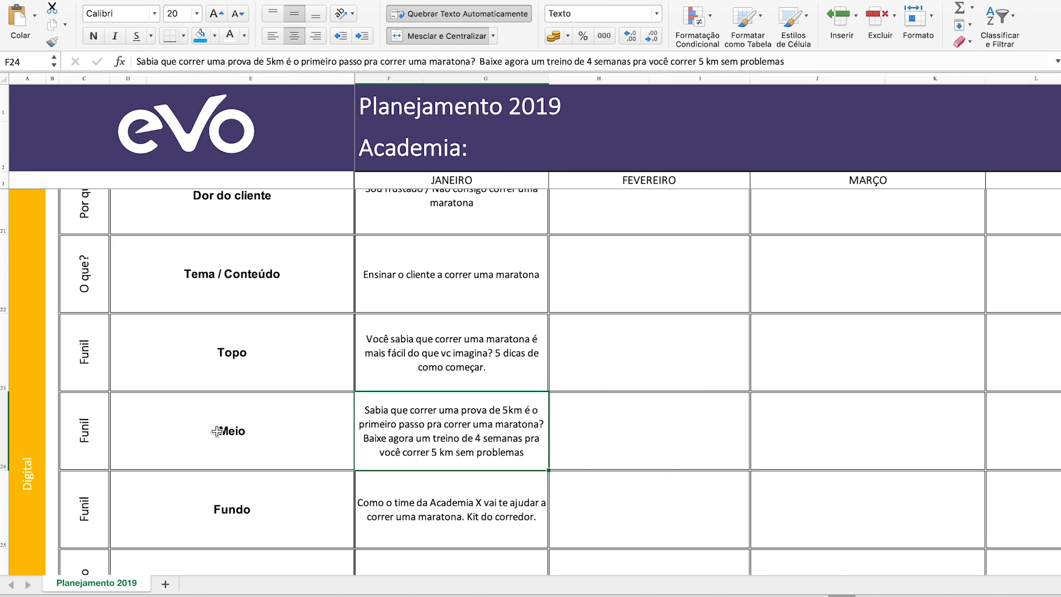
pyautogui.moveTo(214, 428); pyautogui.dragTo(412, 431)
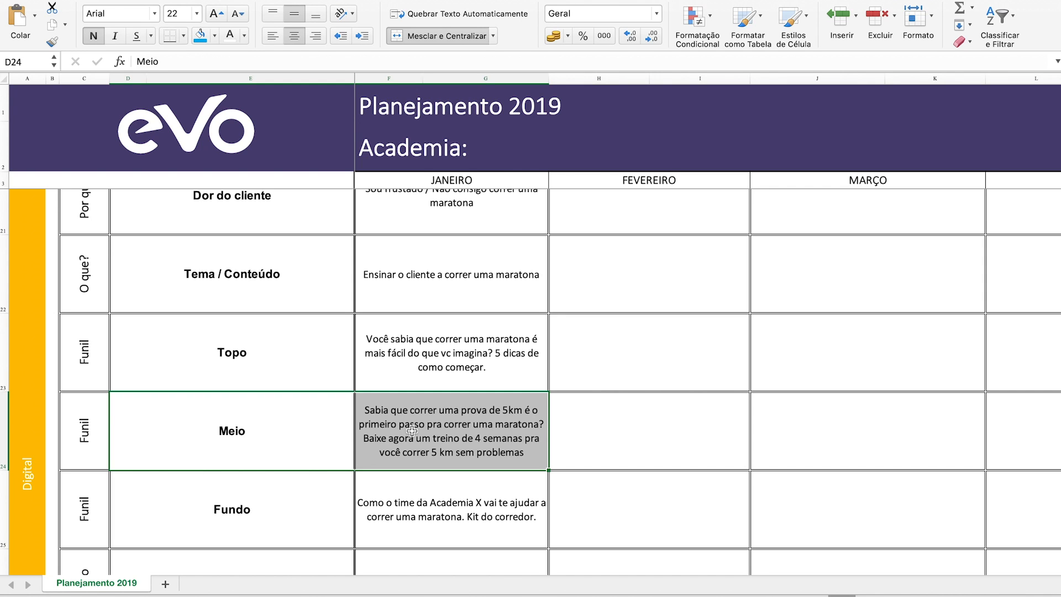
pyautogui.click(407, 501)
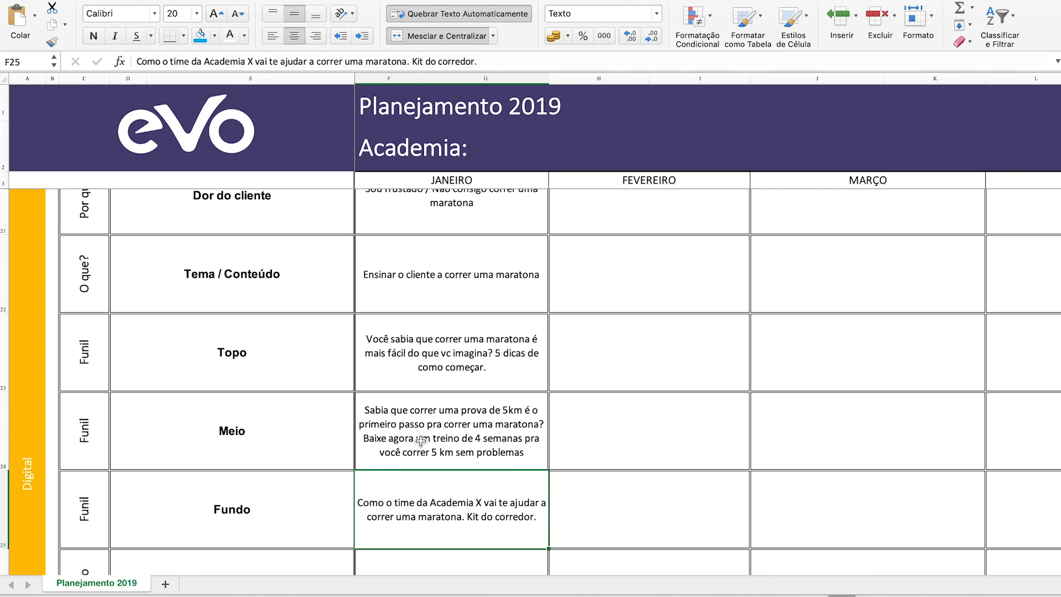
pyautogui.click(421, 441)
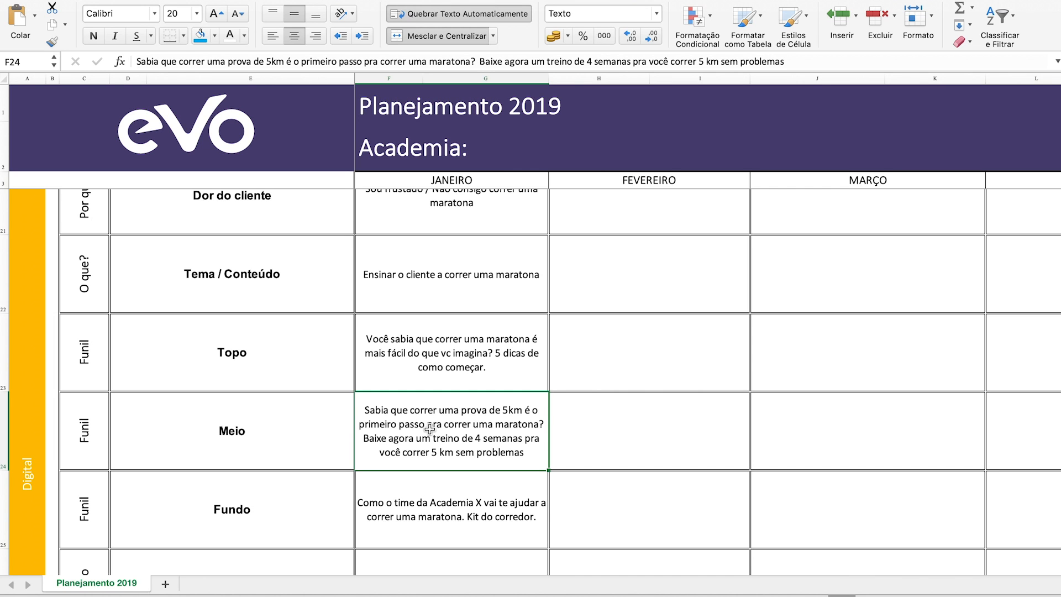
# Examine January's funnel Fundo entry and how it leads into the Call do Action row
pyautogui.scroll(-2, 430, 429)
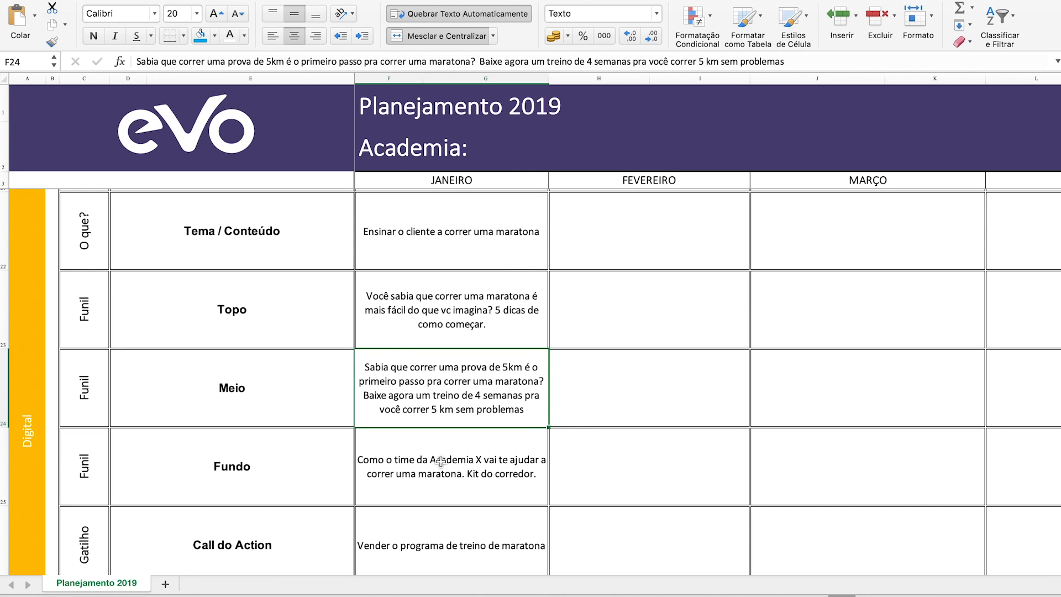
pyautogui.click(414, 474)
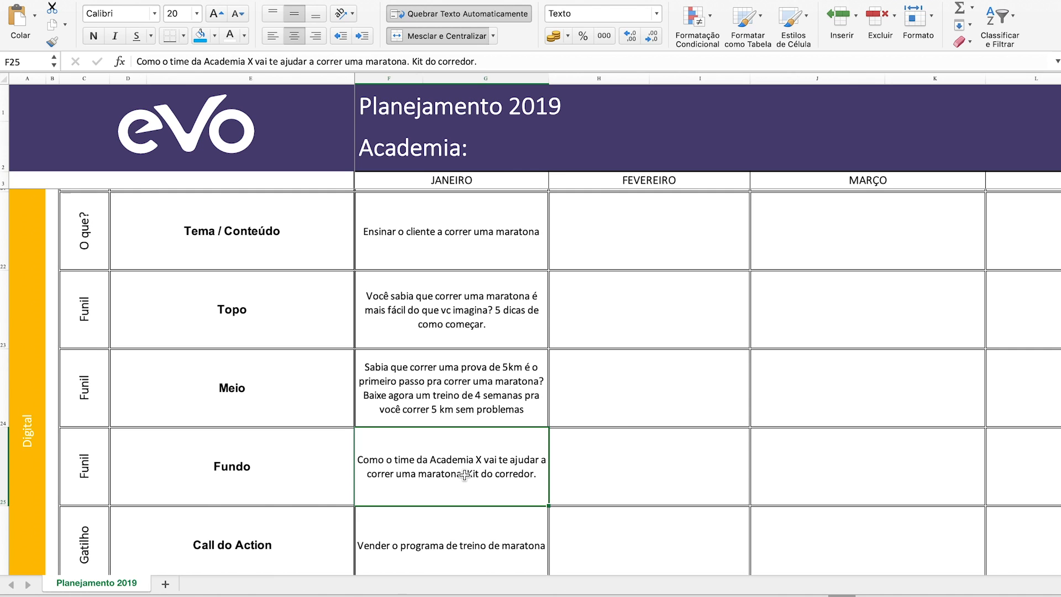
pyautogui.scroll(-2, 464, 474)
pyautogui.click(443, 489)
pyautogui.click(452, 428)
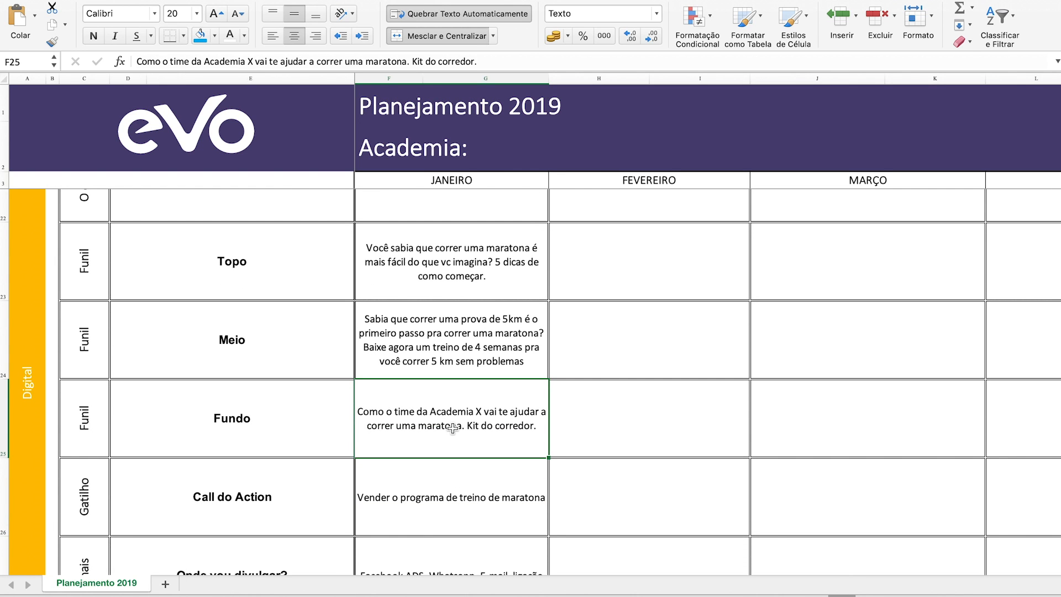
pyautogui.moveTo(452, 428); pyautogui.dragTo(451, 486)
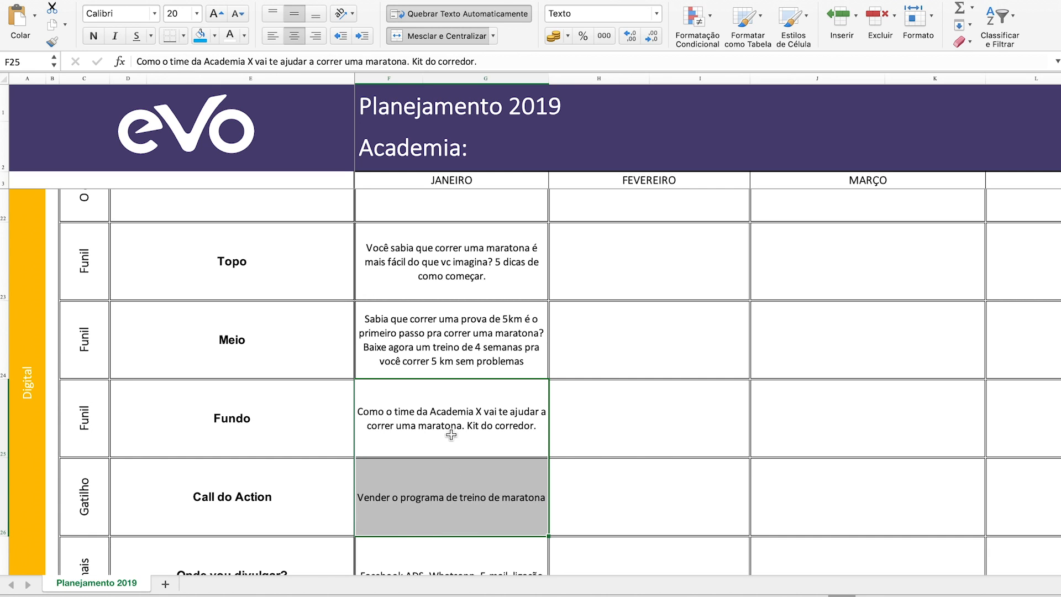
pyautogui.click(265, 491)
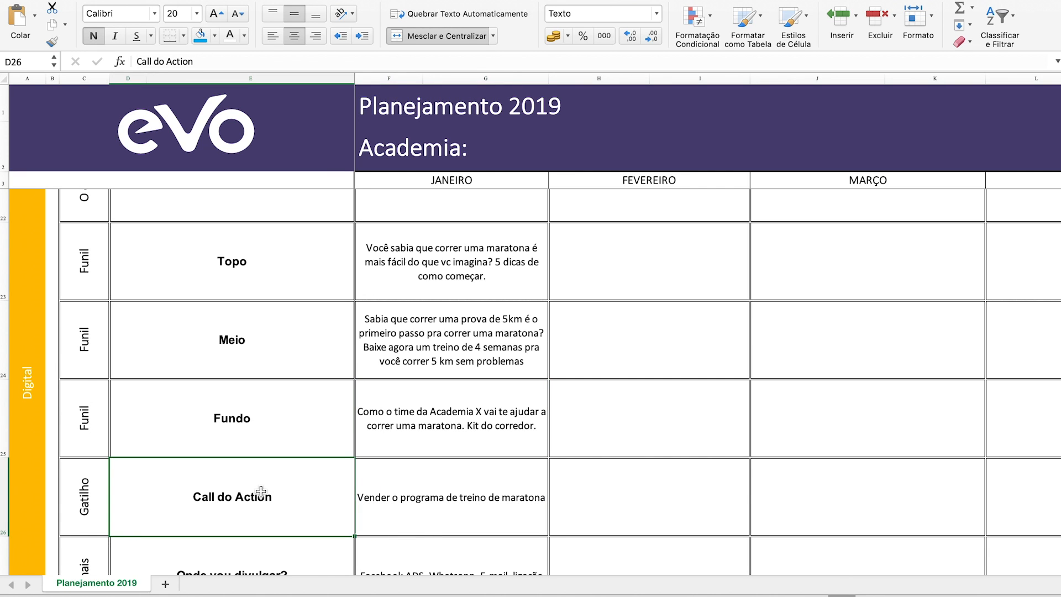
pyautogui.click(459, 424)
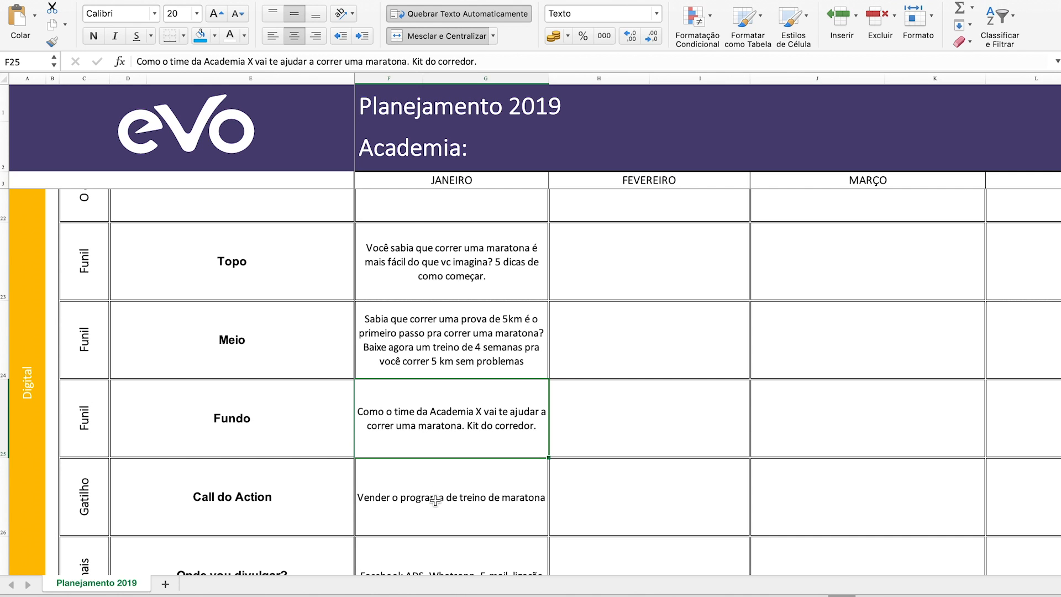
# Review January's Call do Action entry together with the funnel rows above and the Canais and Produto rows below
pyautogui.scroll(-2, 439, 497)
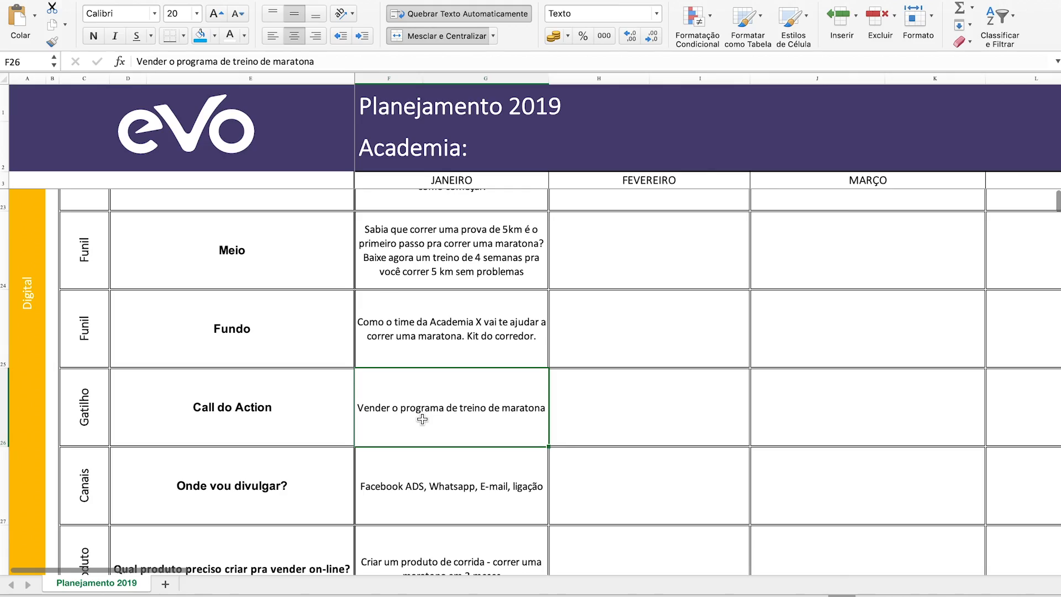
pyautogui.scroll(-2, 423, 420)
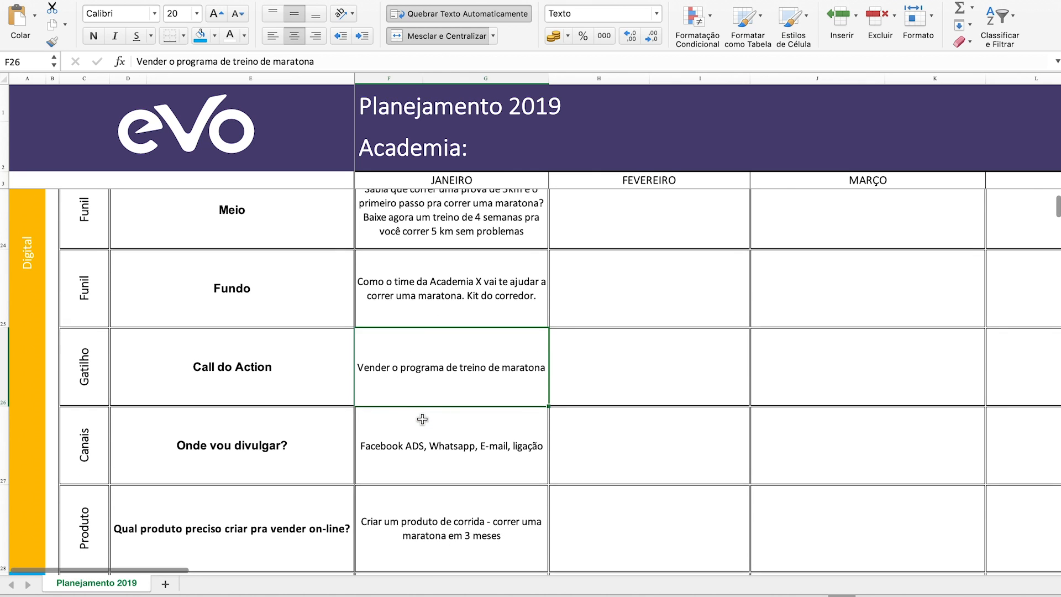
pyautogui.click(424, 515)
pyautogui.click(454, 334)
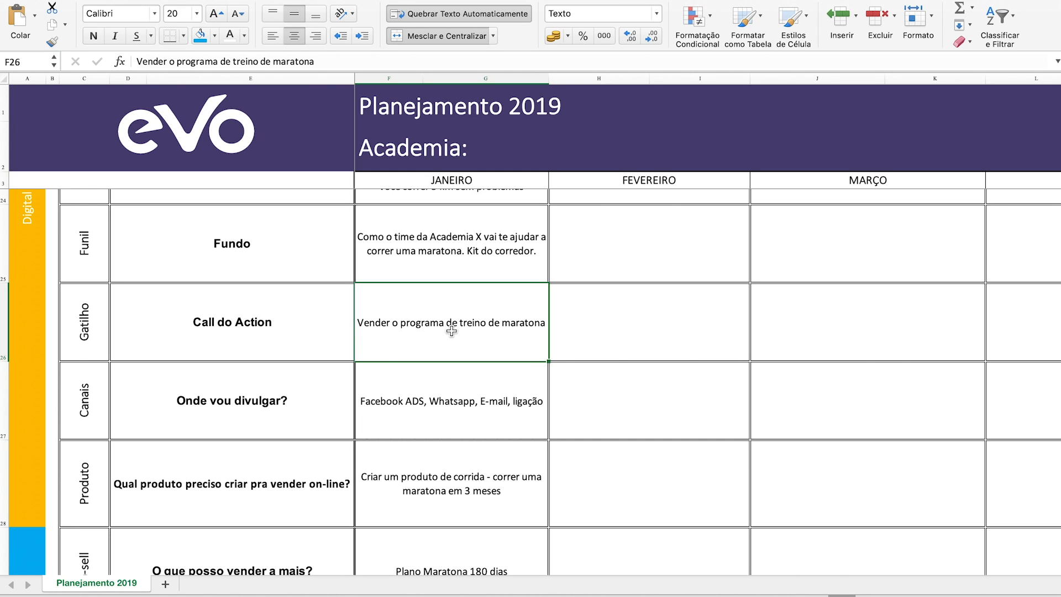
pyautogui.scroll(2, 444, 288)
pyautogui.scroll(1, 444, 289)
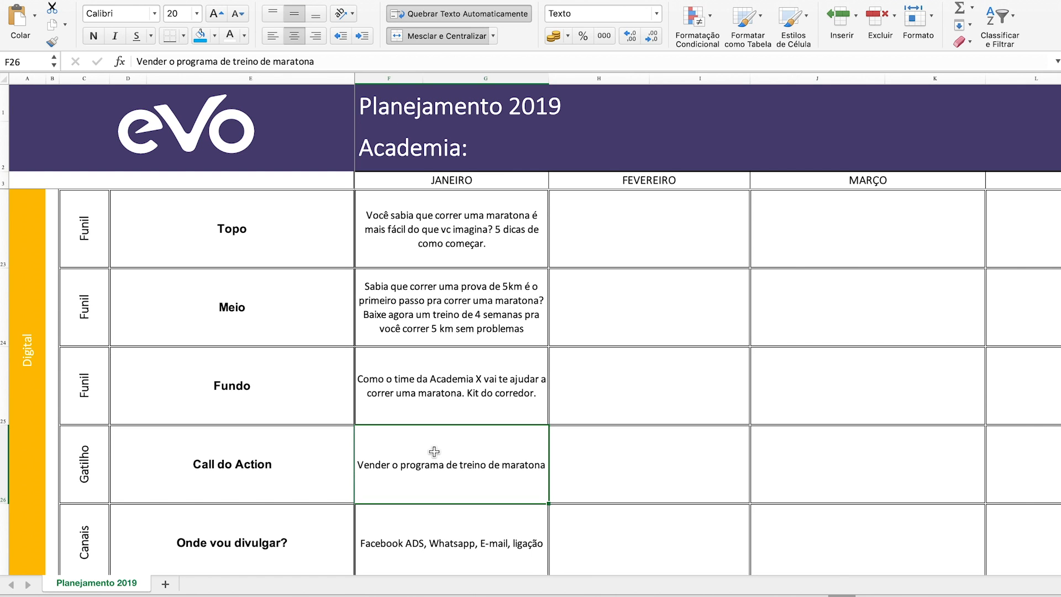
pyautogui.scroll(-3, 435, 452)
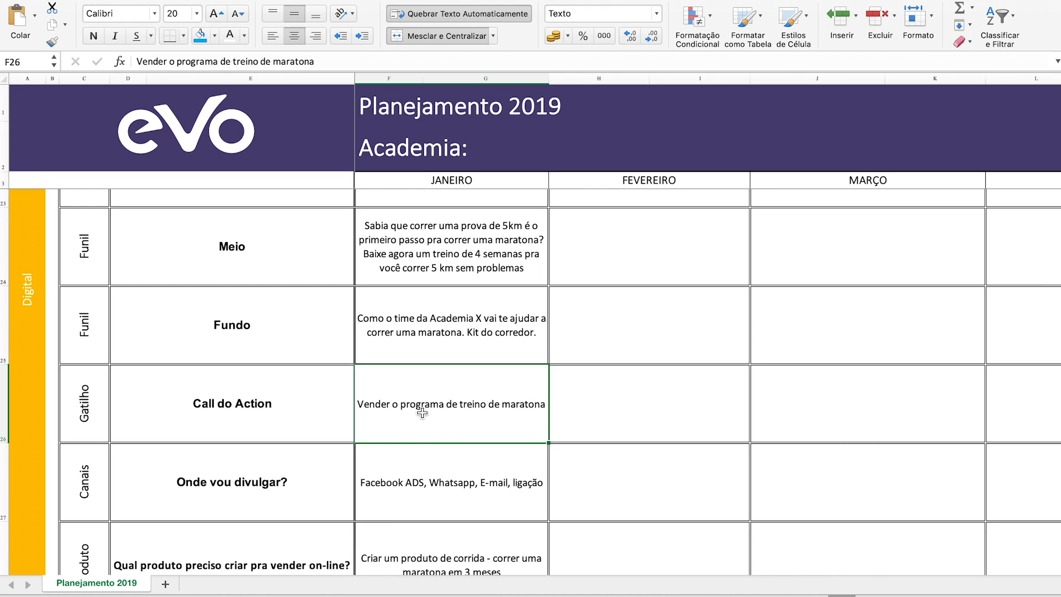
pyautogui.scroll(-2, 422, 414)
pyautogui.scroll(2, 427, 401)
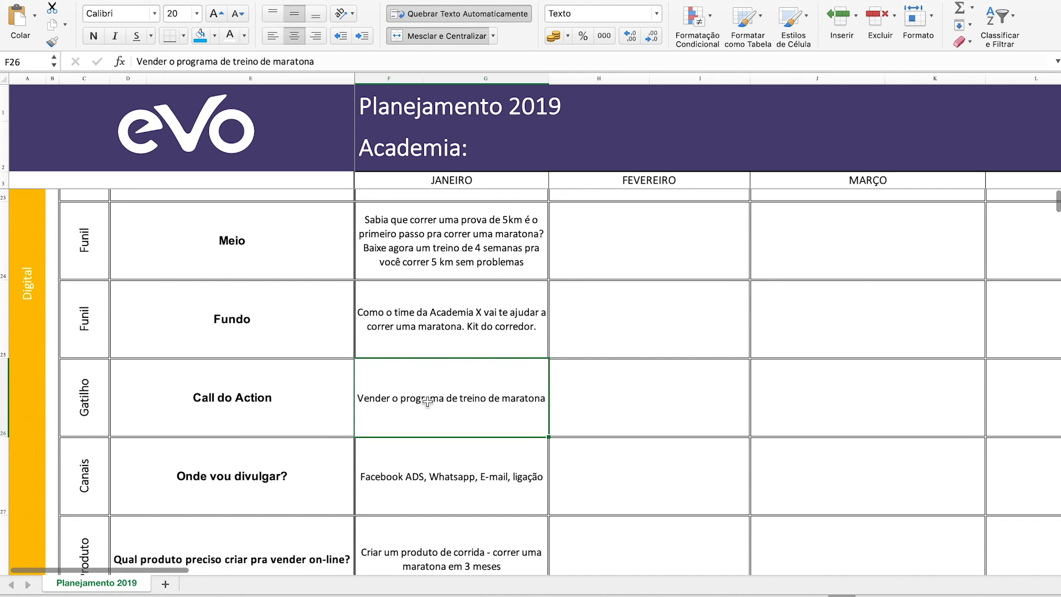
pyautogui.scroll(-3, 427, 402)
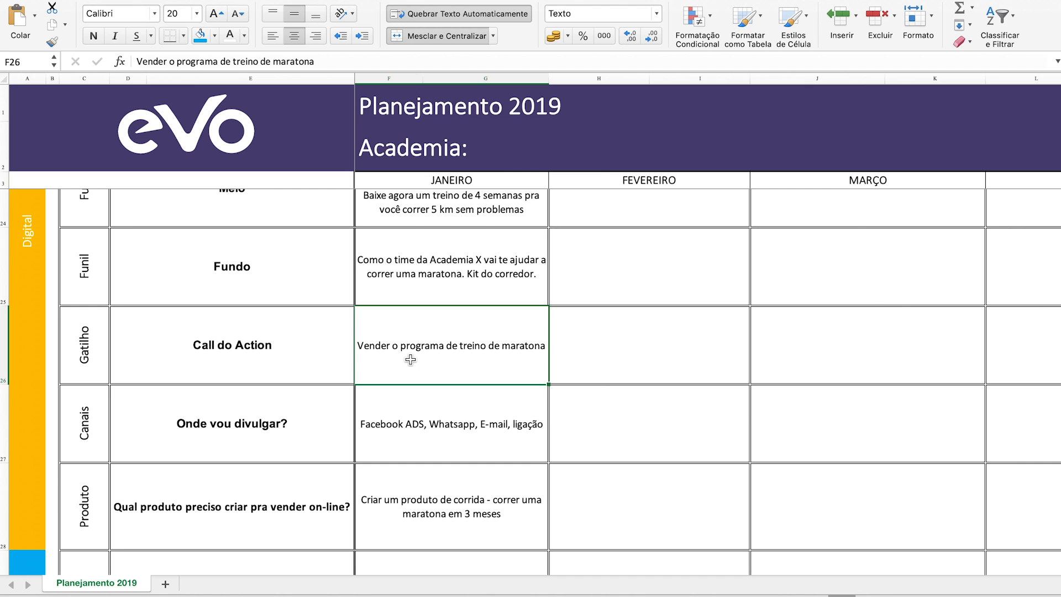
pyautogui.scroll(-1, 410, 360)
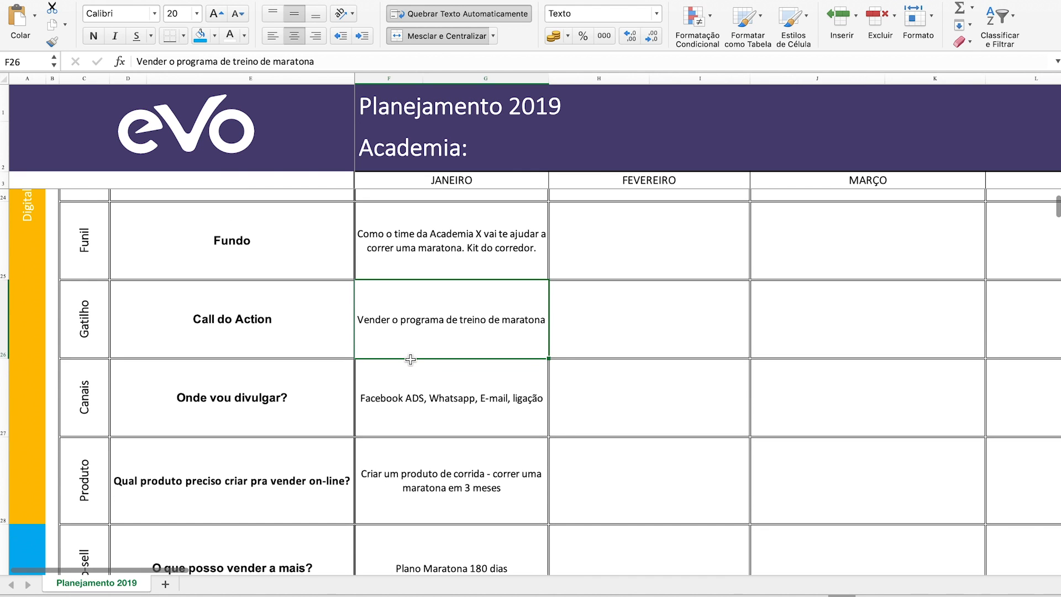
# Examine January's Onde vou divulgar? entry and the Produto row on what to create for online sale
pyautogui.click(437, 407)
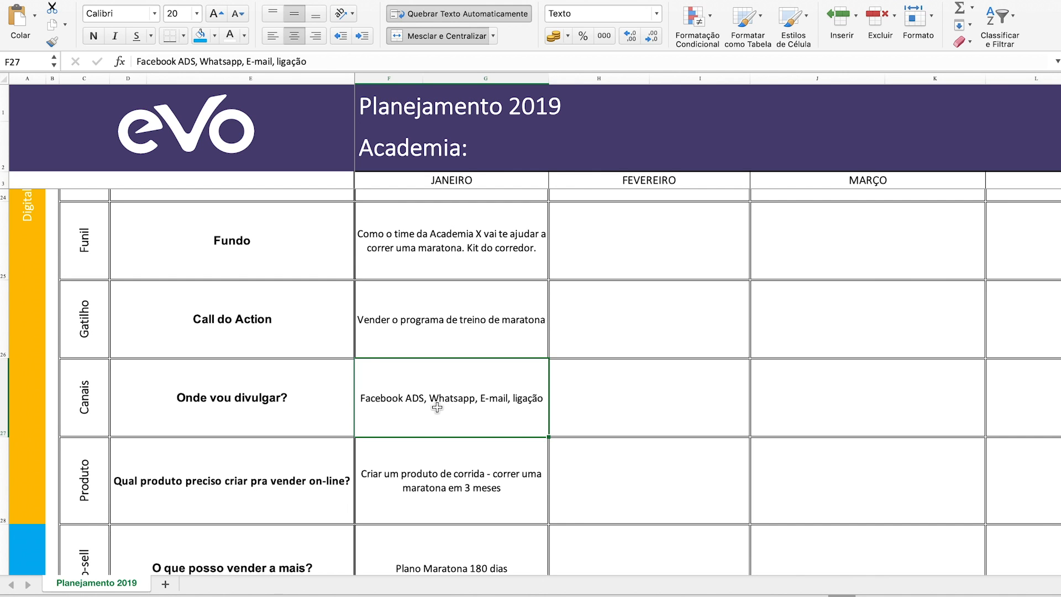
pyautogui.scroll(-2, 437, 407)
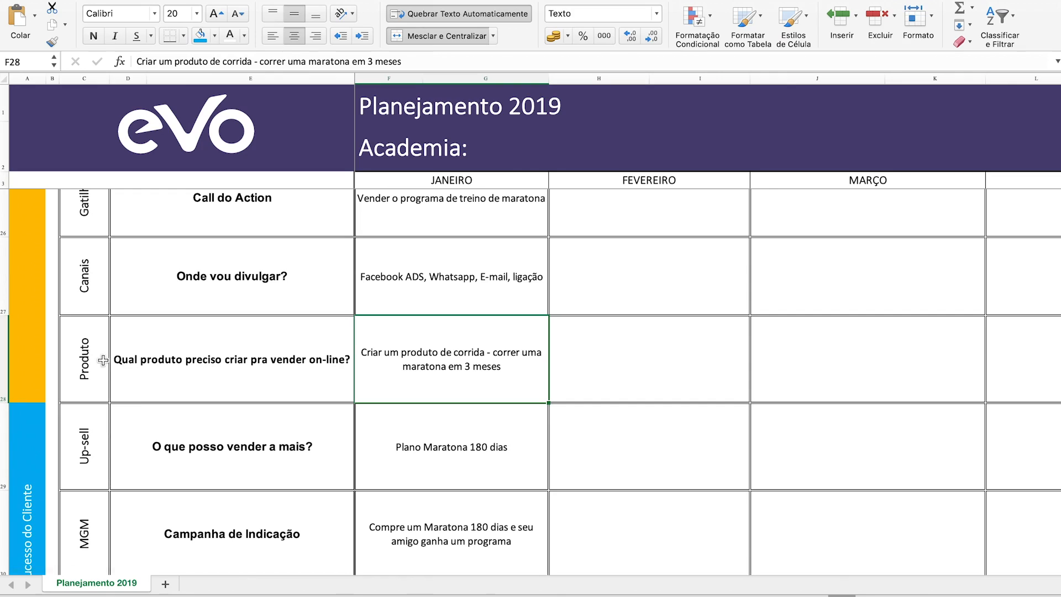
pyautogui.click(82, 366)
pyautogui.click(221, 362)
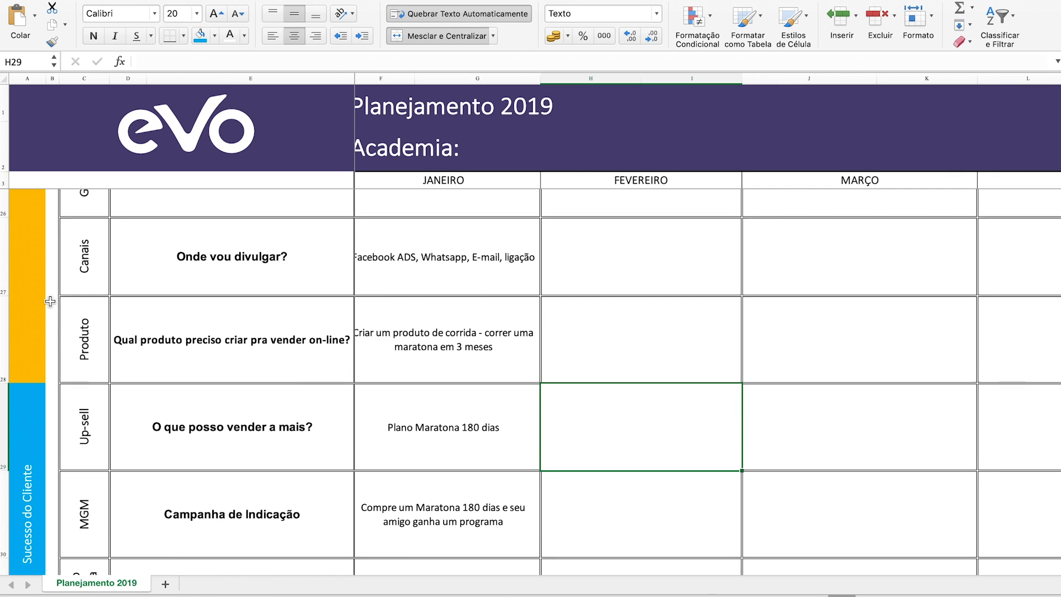
# Examine the Up-sell row of the Sucesso do Cliente section for January and February
pyautogui.scroll(-5, 50, 301)
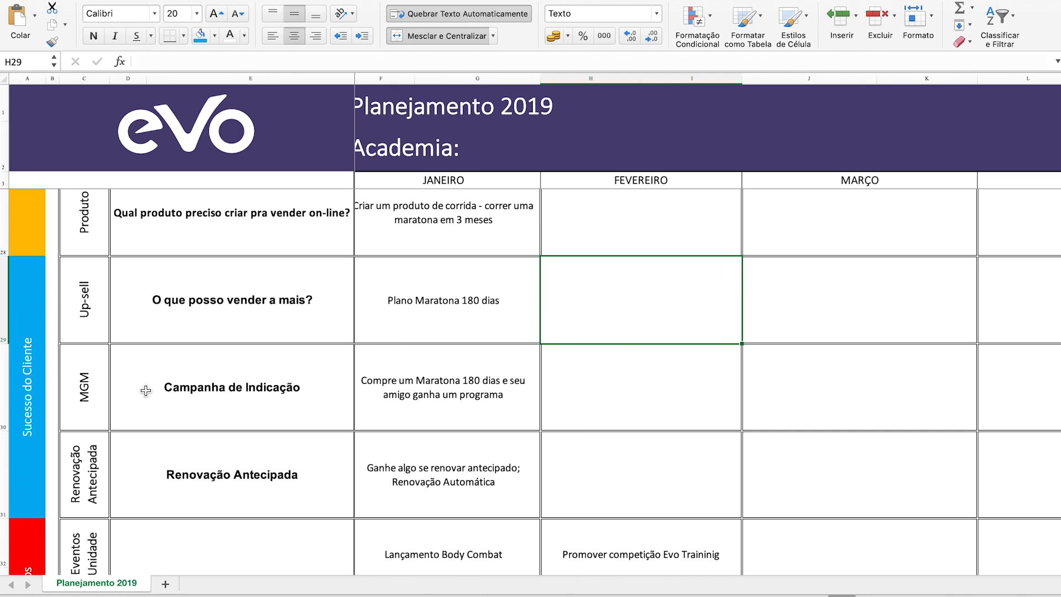
pyautogui.click(26, 371)
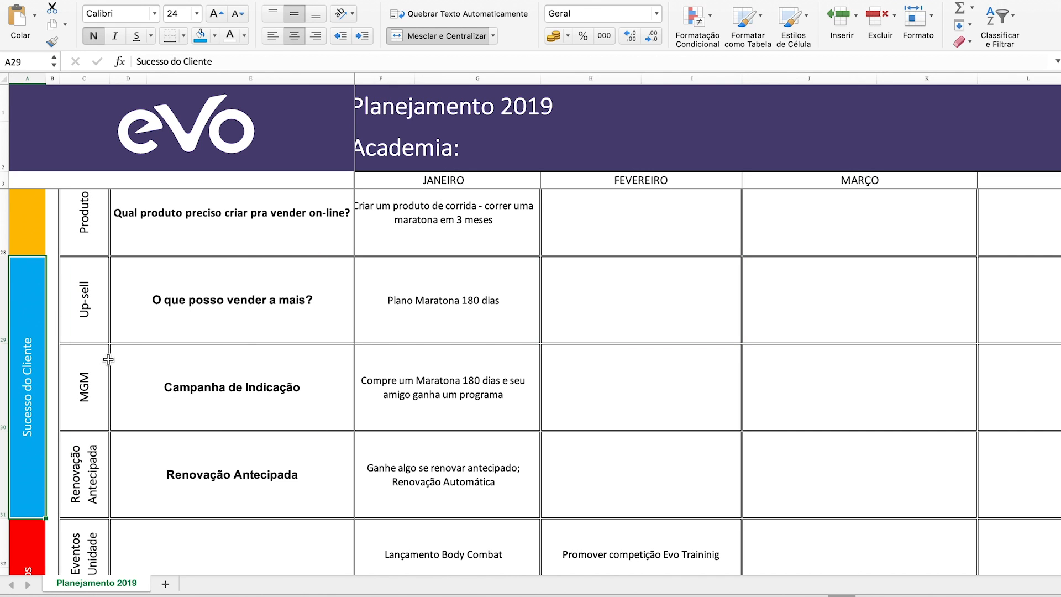
pyautogui.click(147, 332)
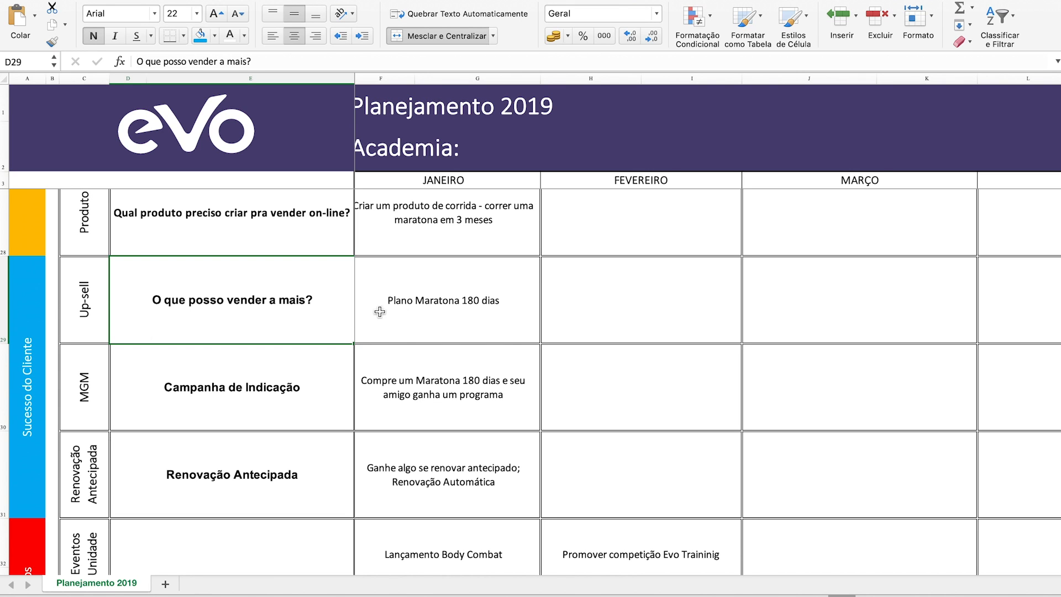
pyautogui.click(422, 308)
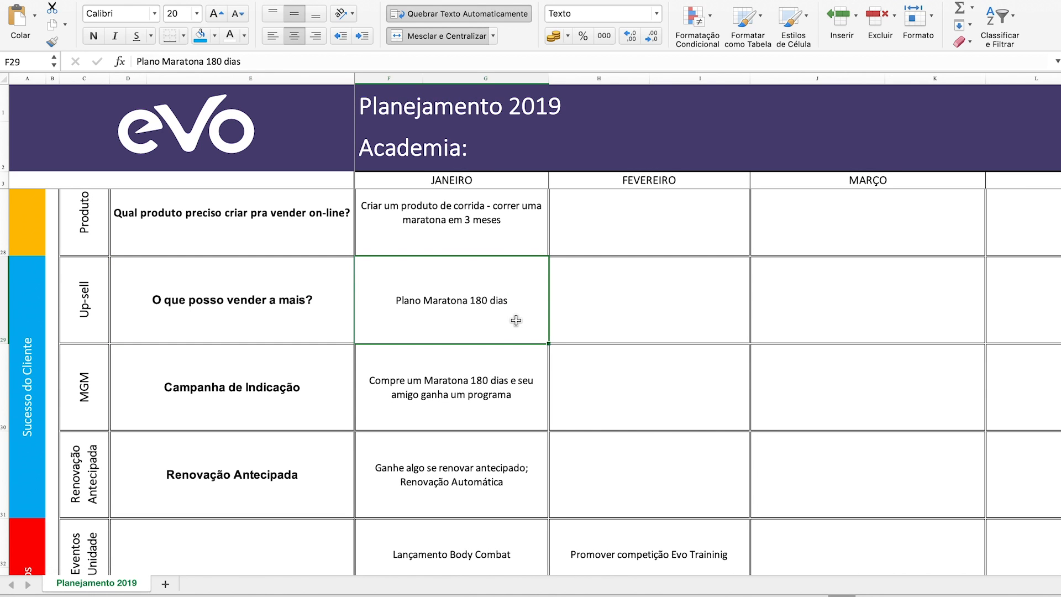
pyautogui.click(669, 310)
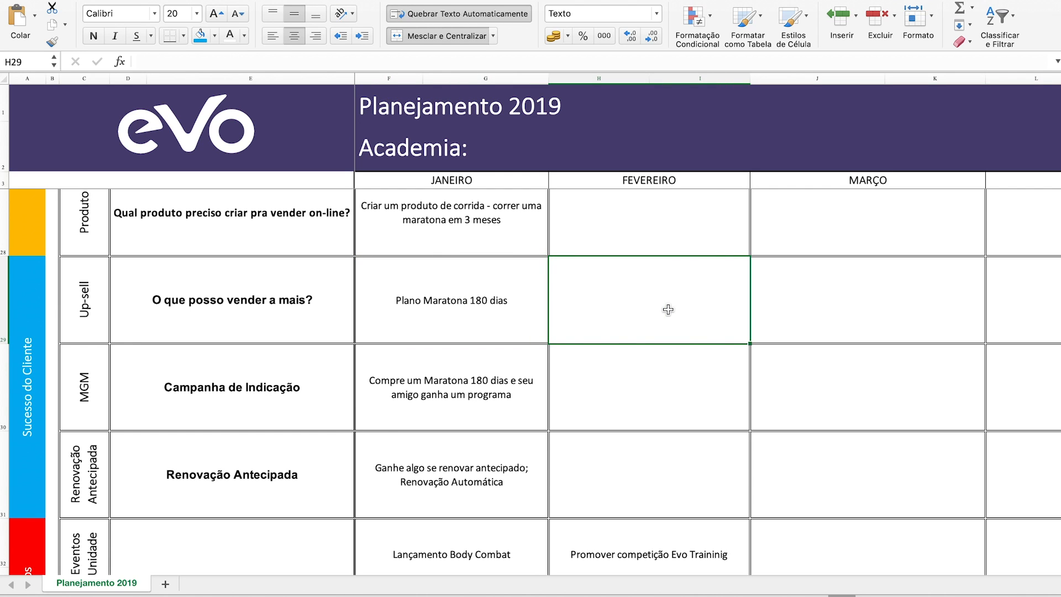
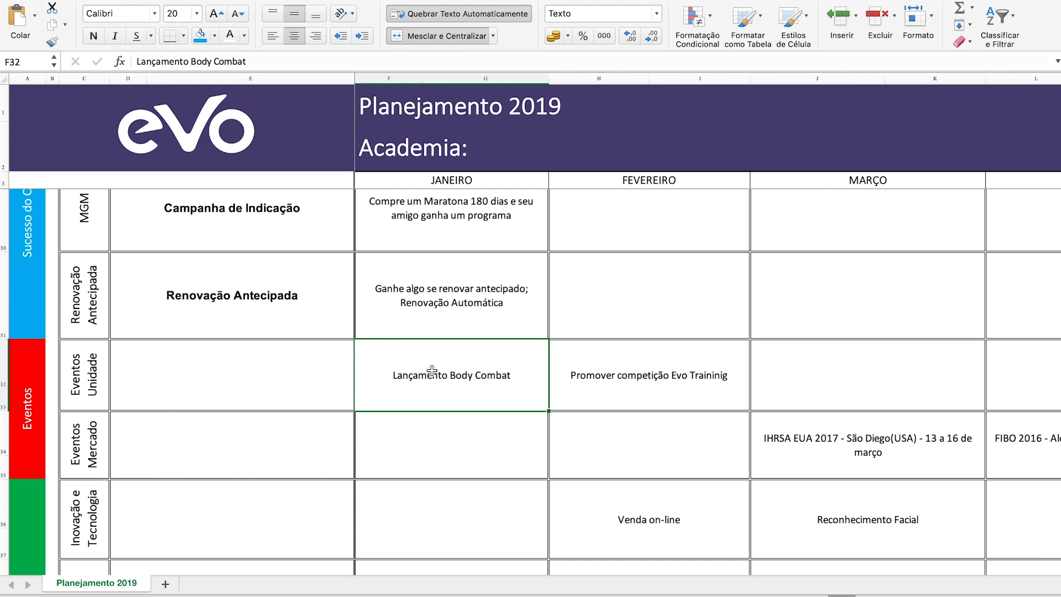
# Look across the Eventos Unidade row from January through June and back to January
pyautogui.press('Right')
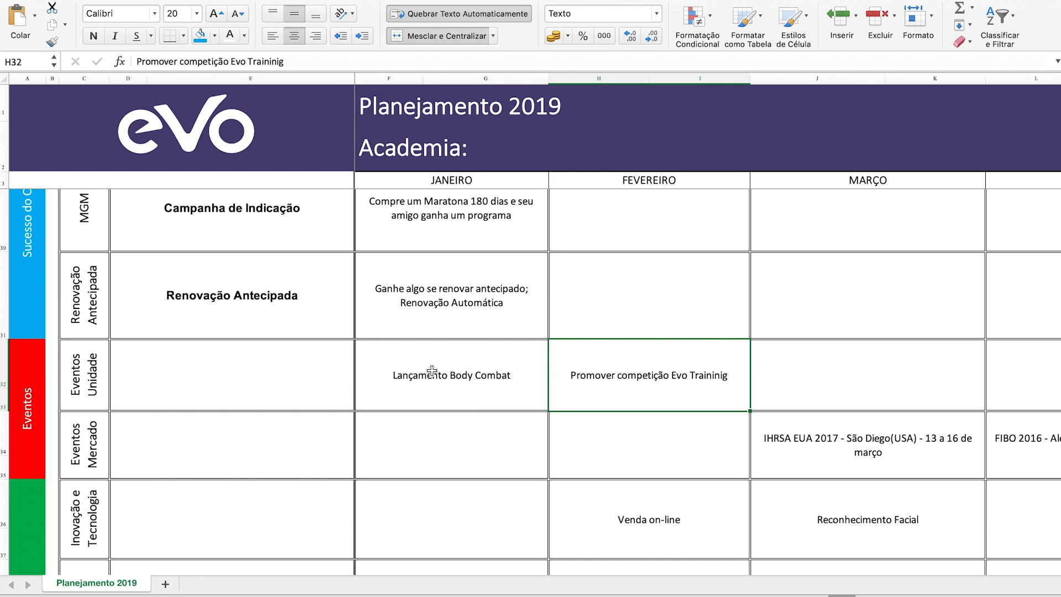
pyautogui.press('Right')
pyautogui.press('Right')
pyautogui.press('Right')
pyautogui.press('Right')
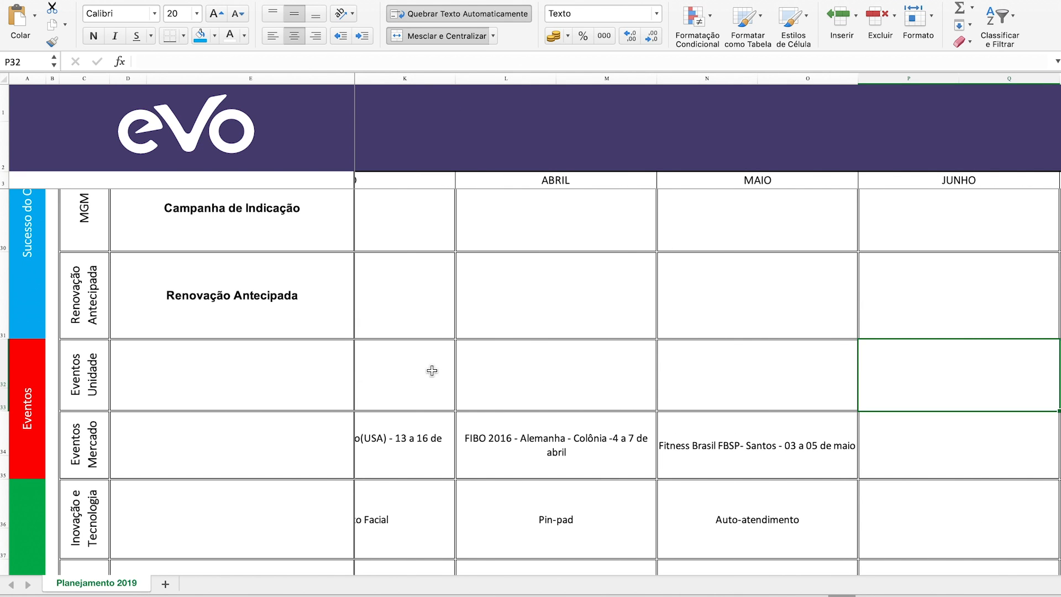
pyautogui.press('Left')
pyautogui.press('Left')
pyautogui.press('Left')
pyautogui.press('Left')
pyautogui.press('Left')
pyautogui.press('Left')
pyautogui.press('Left')
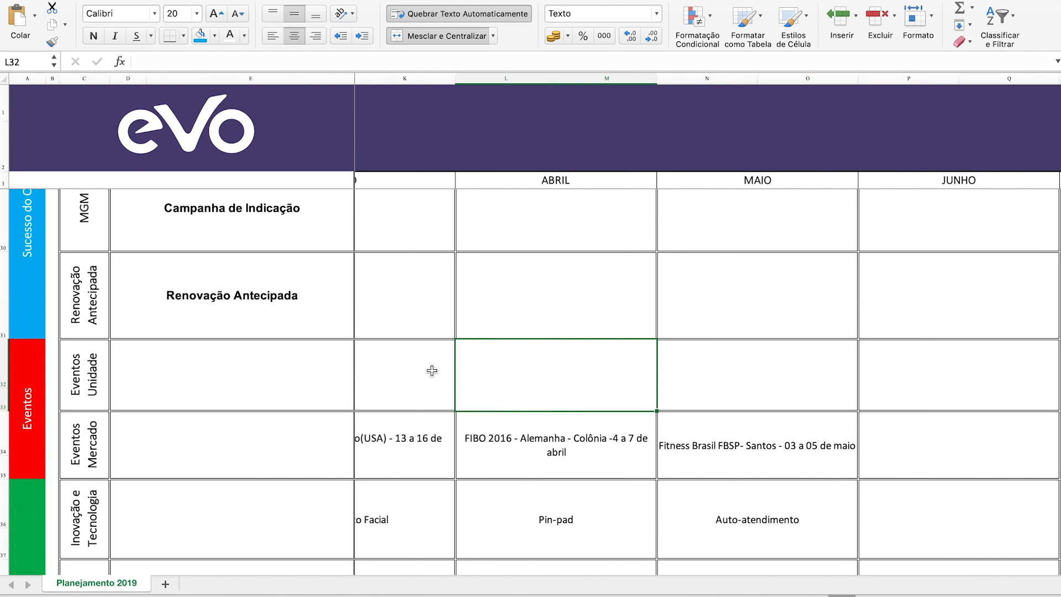
pyautogui.press('Right')
pyautogui.press('Right')
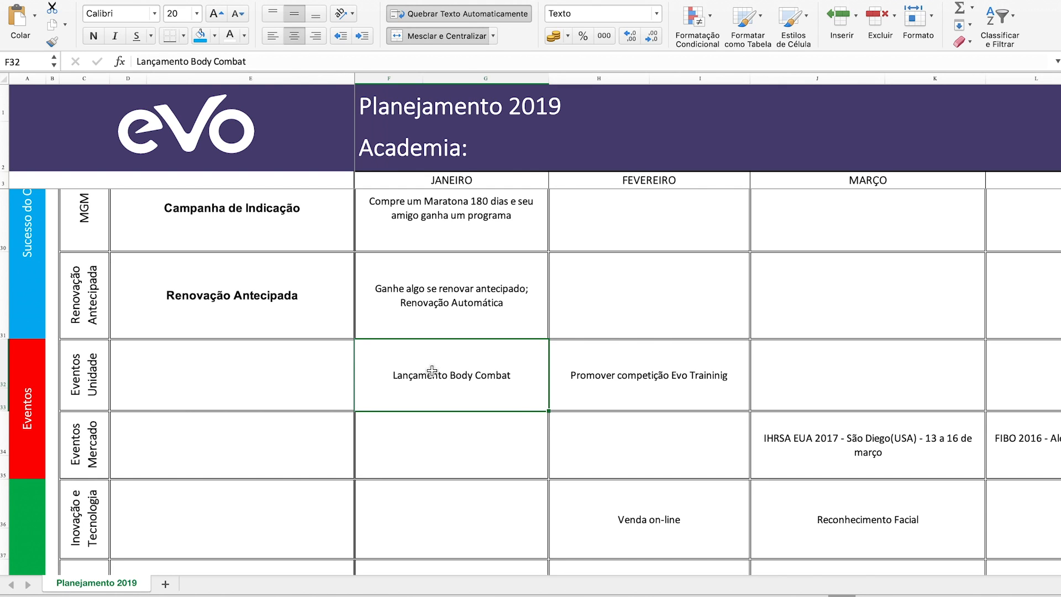
# Examine the Eventos Mercado row, including its March and April trade-event entries
pyautogui.click(253, 383)
pyautogui.click(102, 443)
pyautogui.click(236, 450)
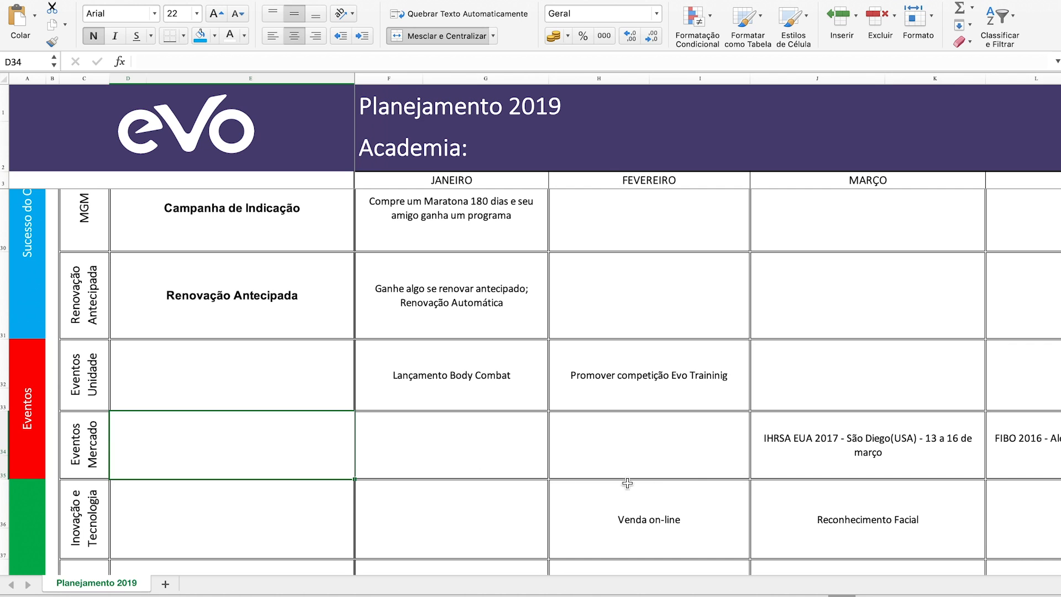
pyautogui.click(763, 455)
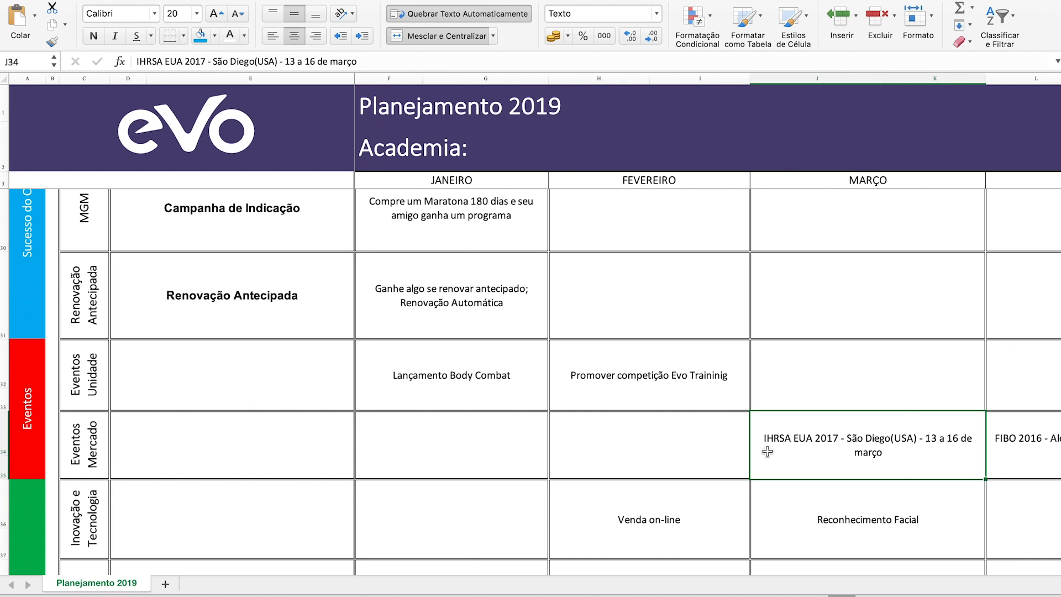
pyautogui.press('Right')
pyautogui.press('Left')
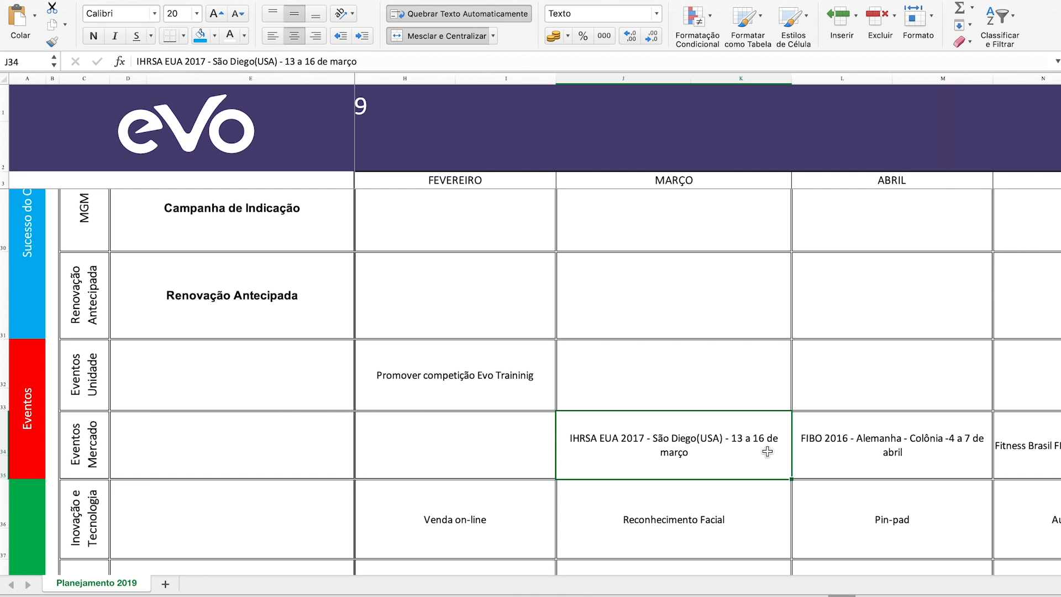
# Look across the Eventos Mercado row from April's FIBO entry through December
pyautogui.click(882, 452)
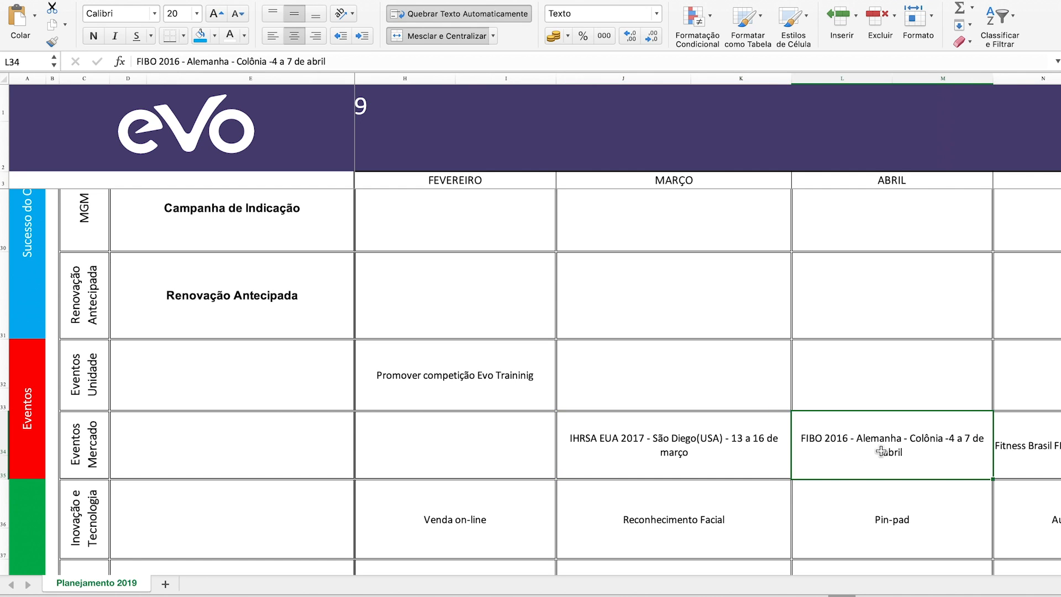
pyautogui.press('Right')
pyautogui.press('Right')
pyautogui.press('Right')
pyautogui.press('Right')
pyautogui.press('Right')
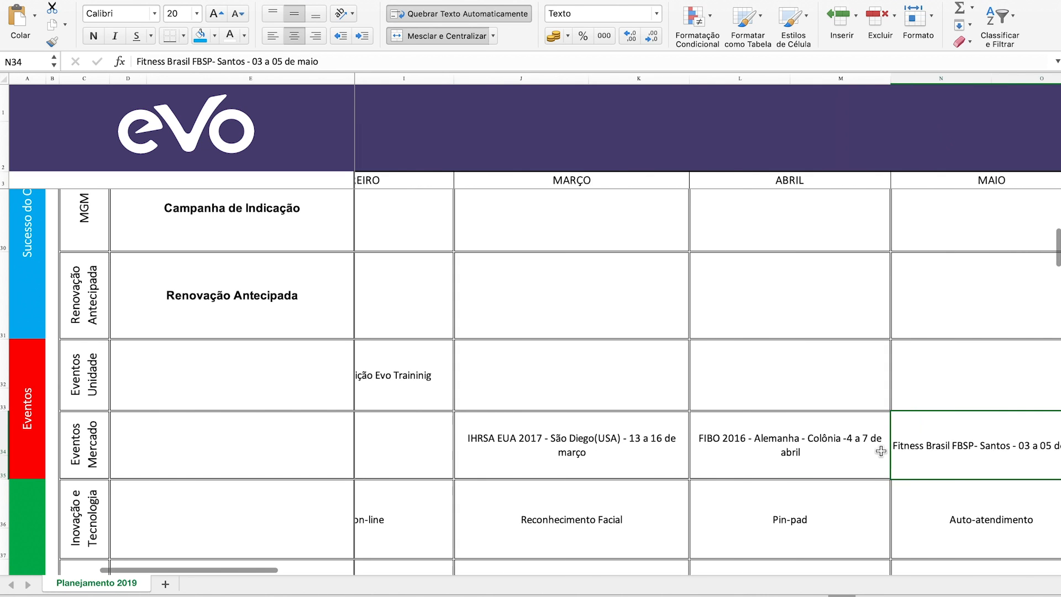
pyautogui.press('Right')
pyautogui.press('Right')
pyautogui.press('Right')
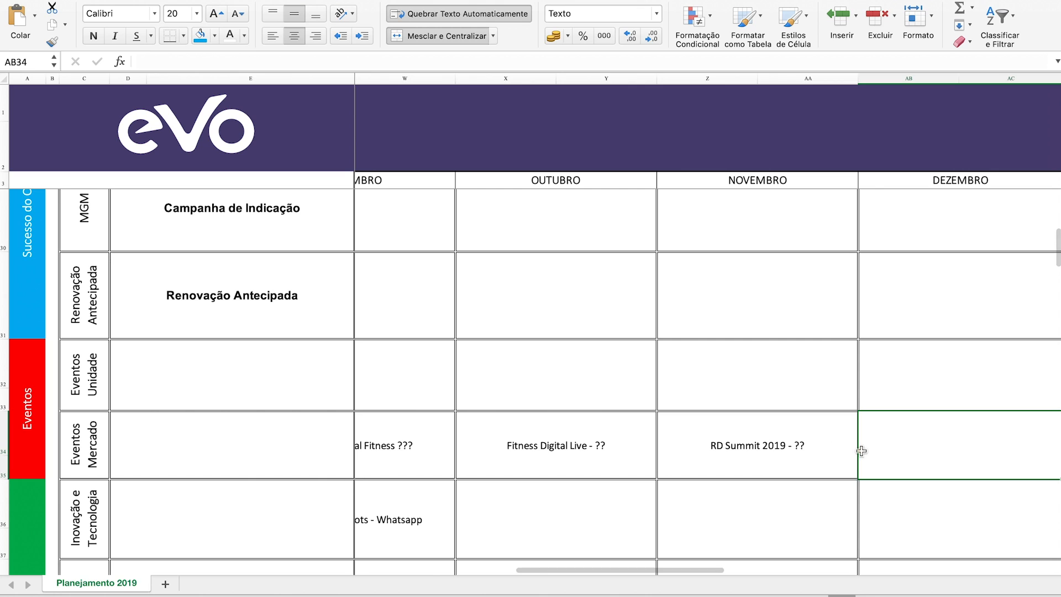
# Examine the November and October Eventos Mercado entries, then look back across the row to January
pyautogui.click(765, 454)
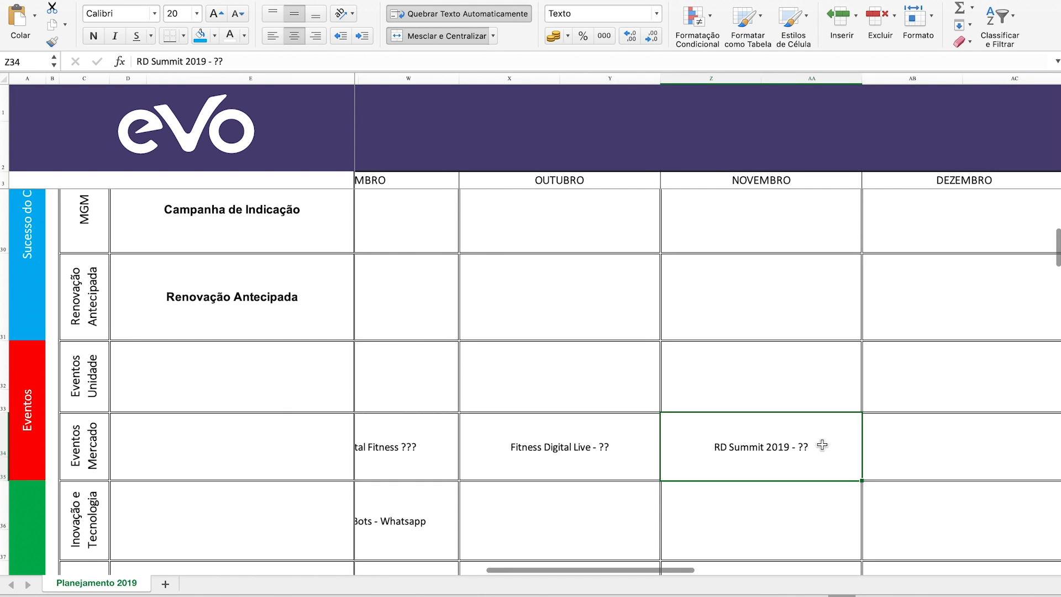
pyautogui.click(620, 456)
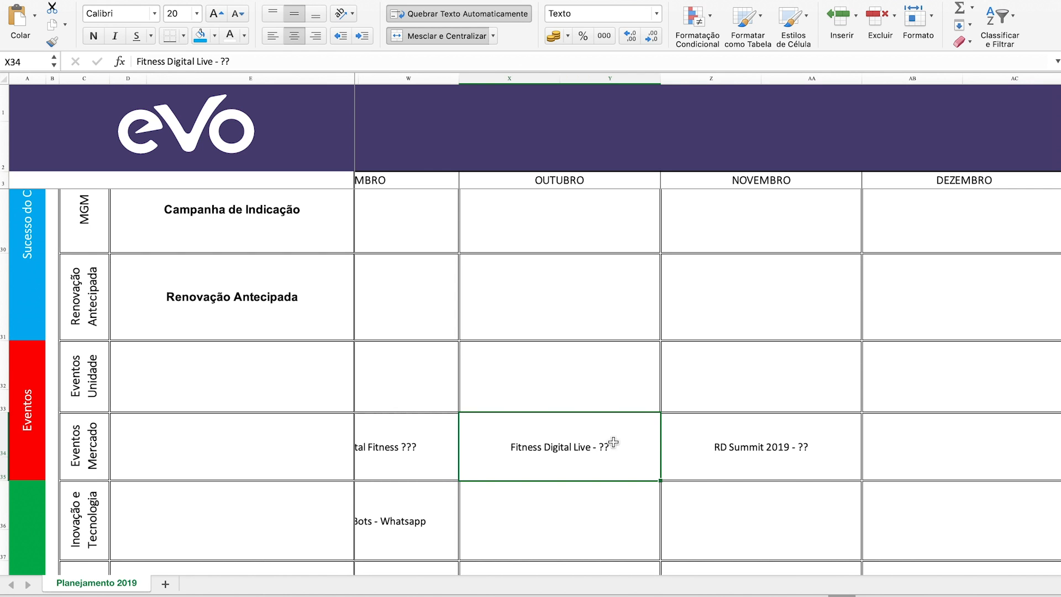
pyautogui.hscroll(-10, 640, 437)
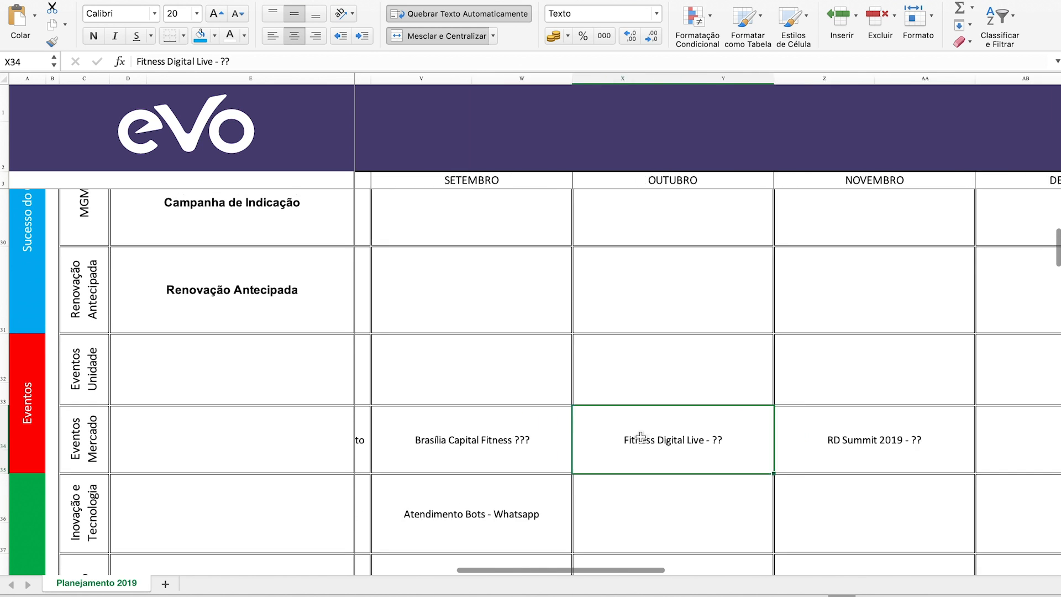
pyautogui.hscroll(-10, 640, 437)
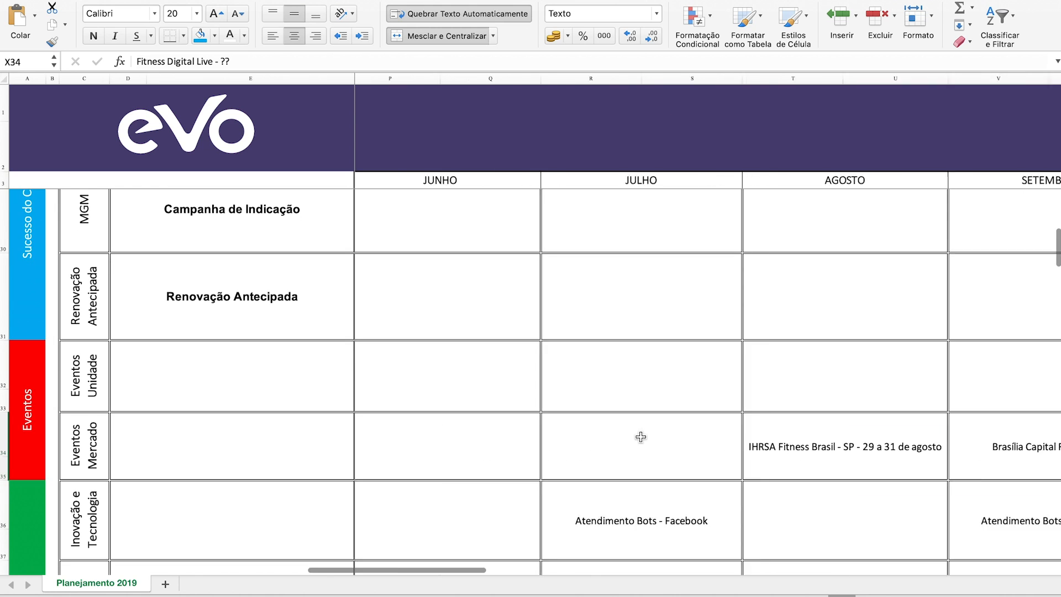
pyautogui.hscroll(-10, 641, 437)
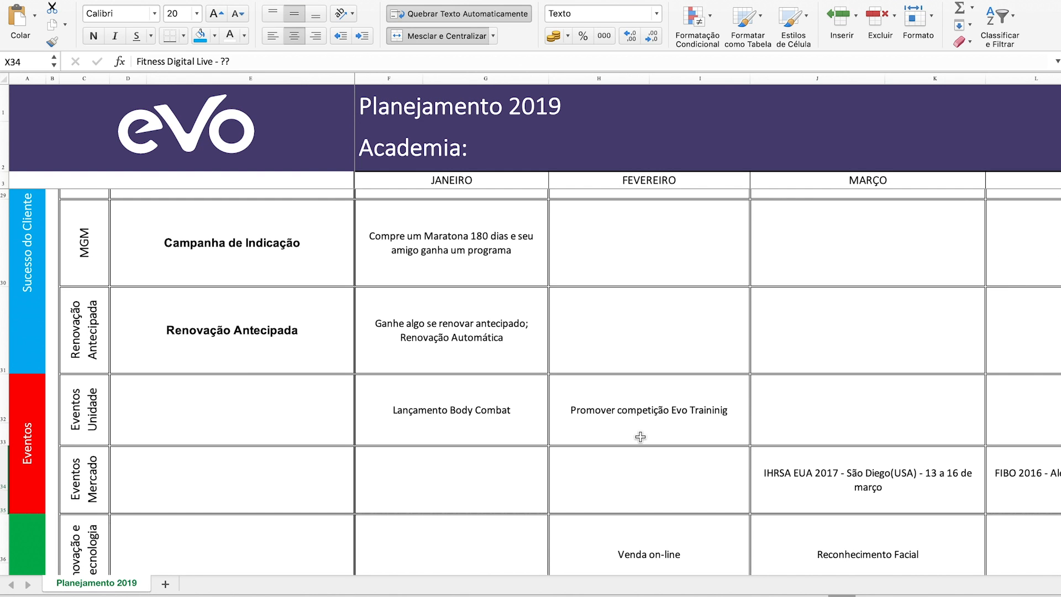
# Examine the Investimentos section's Inovação e Tecnologia row, including its February and March entries
pyautogui.scroll(-5, 640, 438)
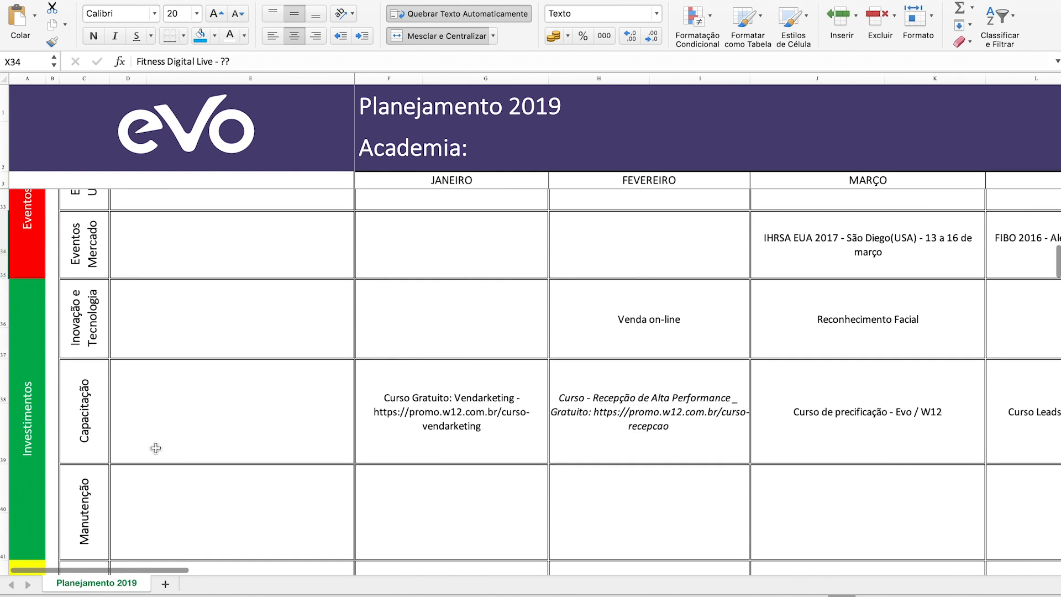
pyautogui.click(24, 438)
pyautogui.click(82, 346)
pyautogui.click(641, 349)
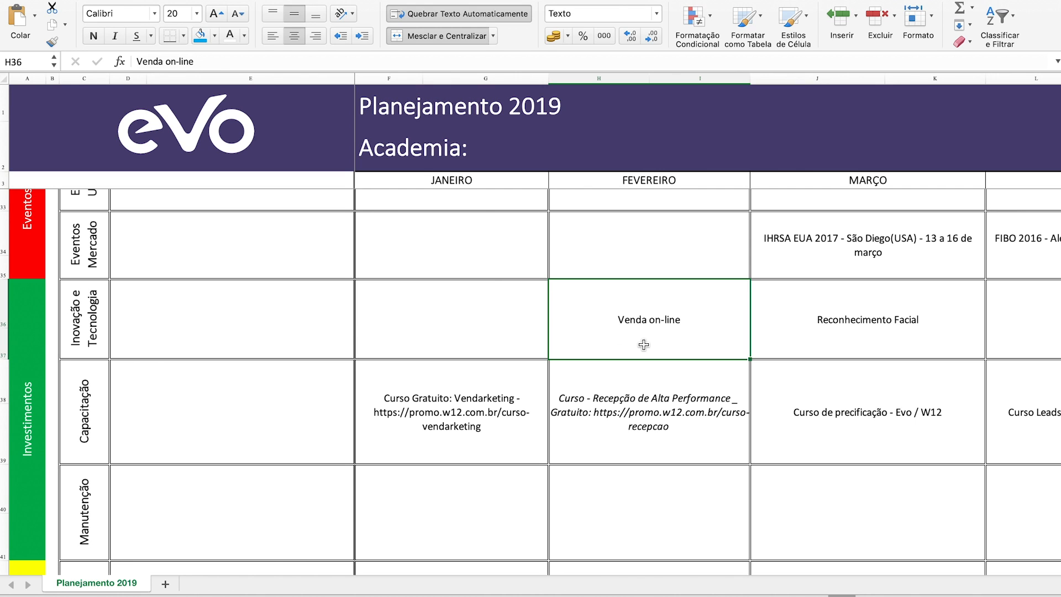
pyautogui.click(98, 355)
pyautogui.click(613, 313)
pyautogui.click(856, 333)
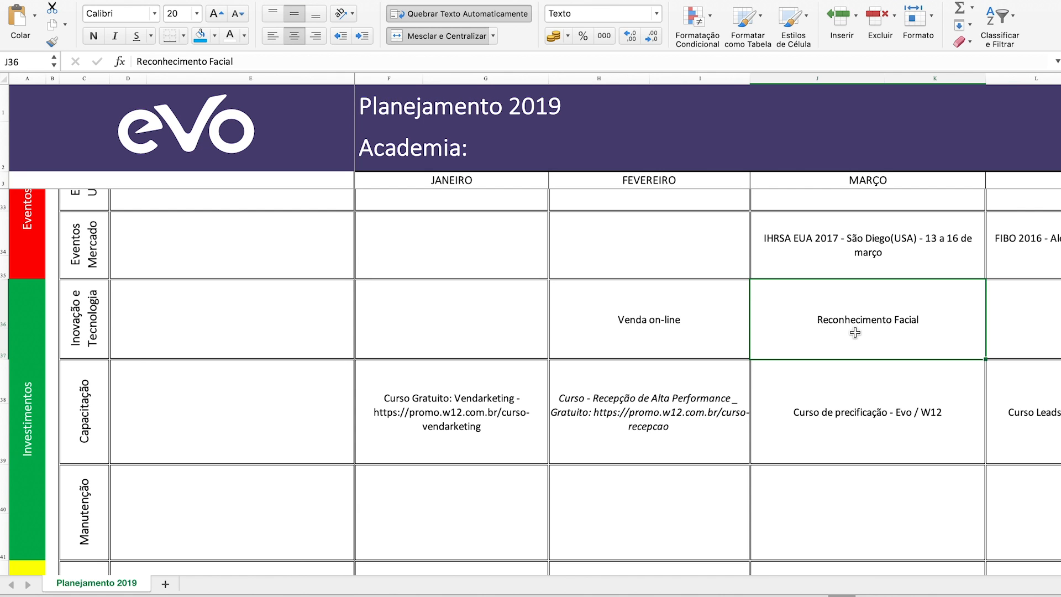
# Examine the April and May entries of the Inovação e Tecnologia row
pyautogui.hscroll(2, 856, 332)
pyautogui.scroll(1, 856, 333)
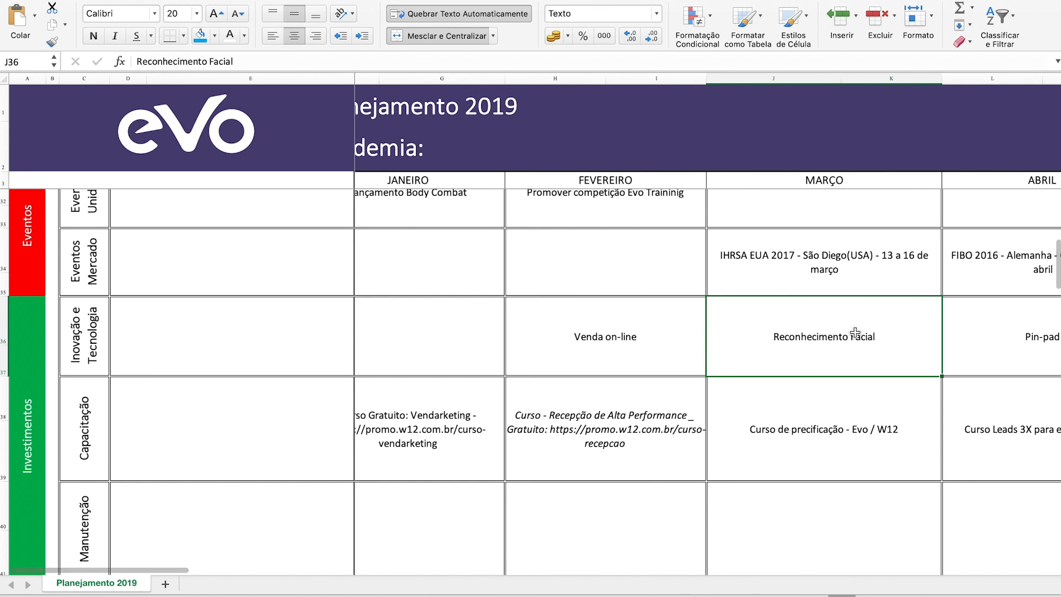
pyautogui.hscroll(3, 862, 334)
pyautogui.click(934, 338)
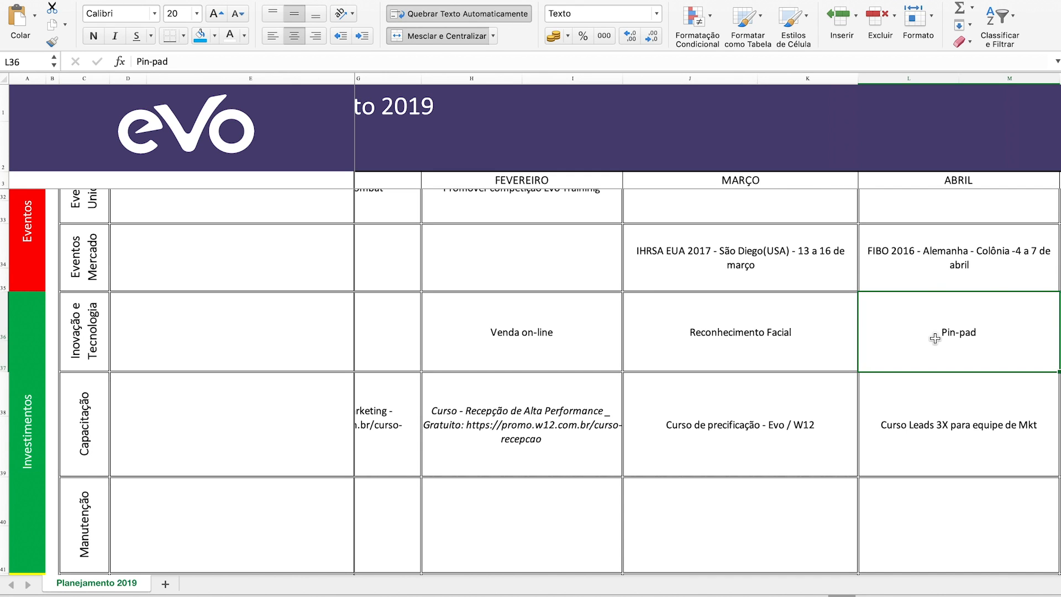
pyautogui.hscroll(6, 934, 339)
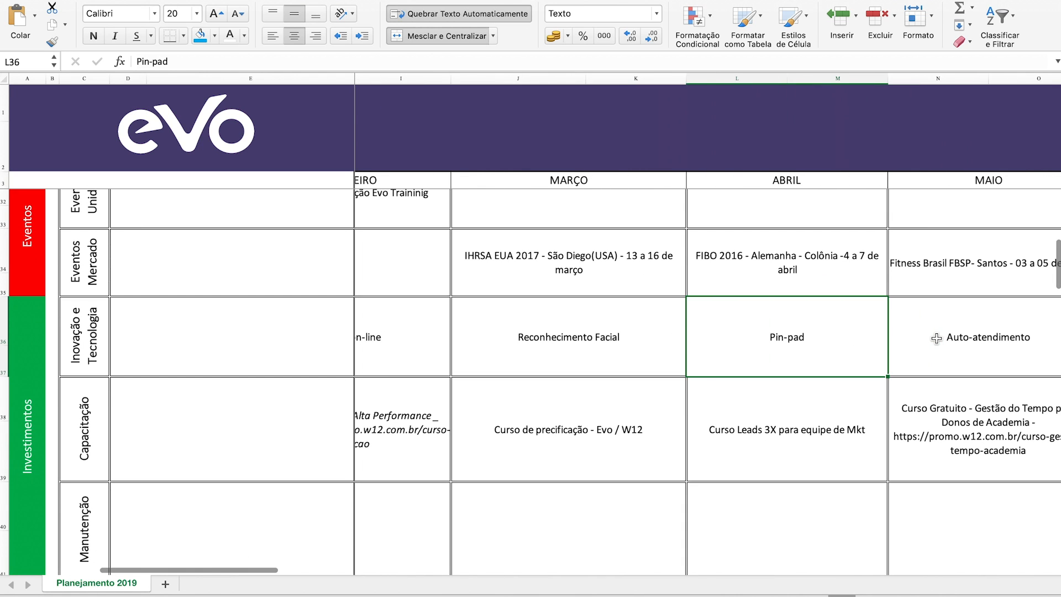
pyautogui.click(943, 338)
pyautogui.hscroll(2, 945, 338)
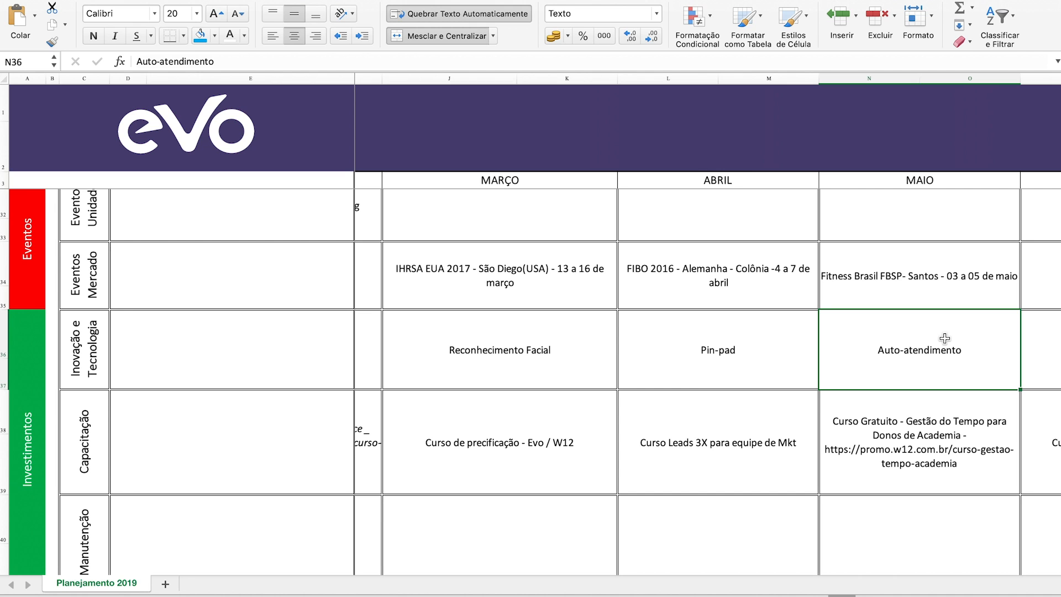
# Examine July's Inovação e Tecnologia entry, look on through October and return to January
pyautogui.hscroll(6, 945, 338)
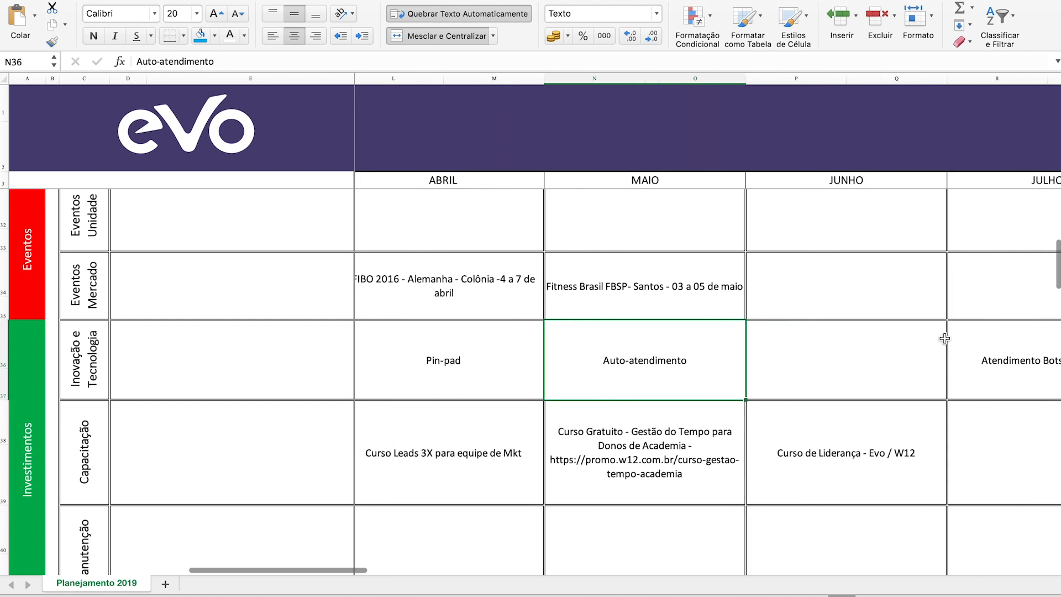
pyautogui.click(940, 351)
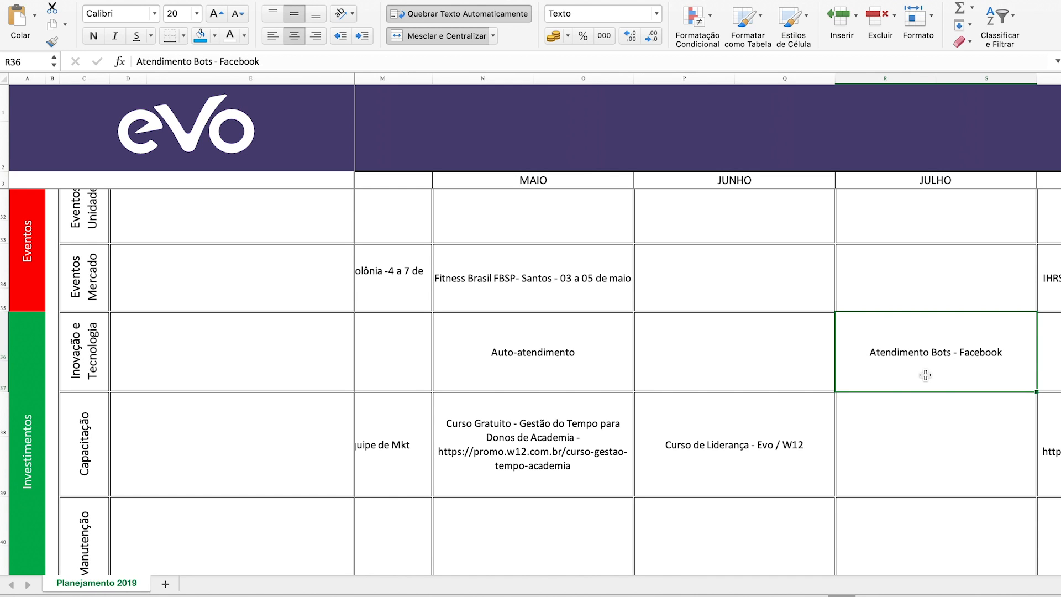
pyautogui.hscroll(5, 926, 375)
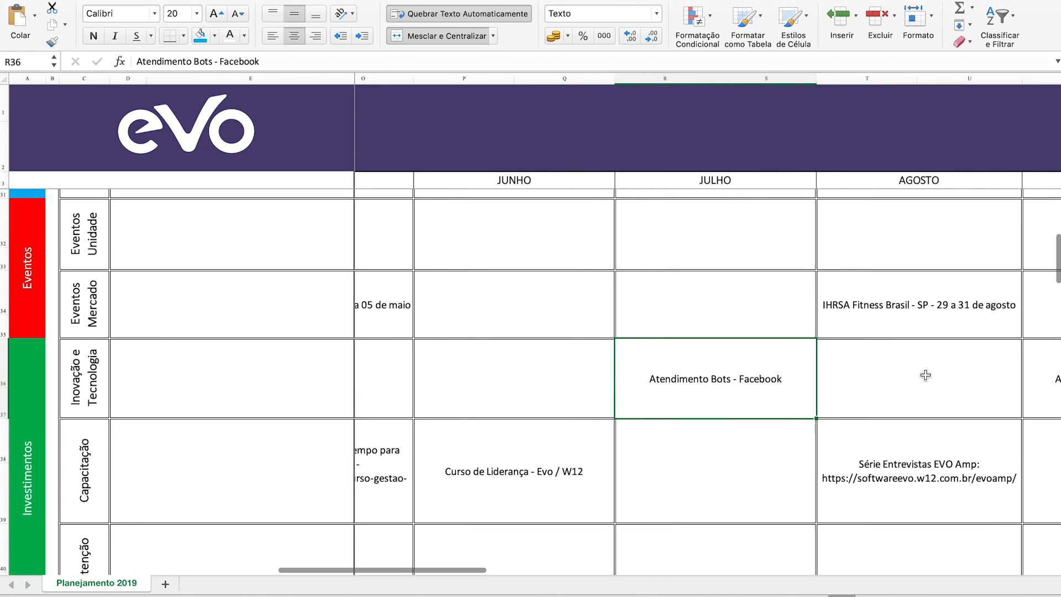
pyautogui.hscroll(3, 926, 375)
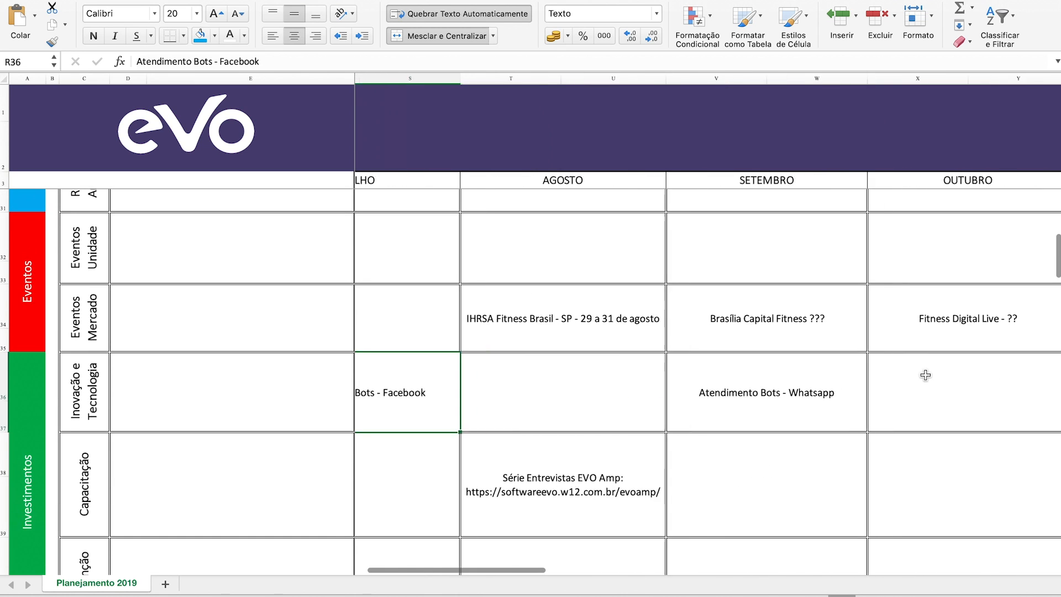
pyautogui.hscroll(-6, 926, 376)
pyautogui.hscroll(-5, 926, 376)
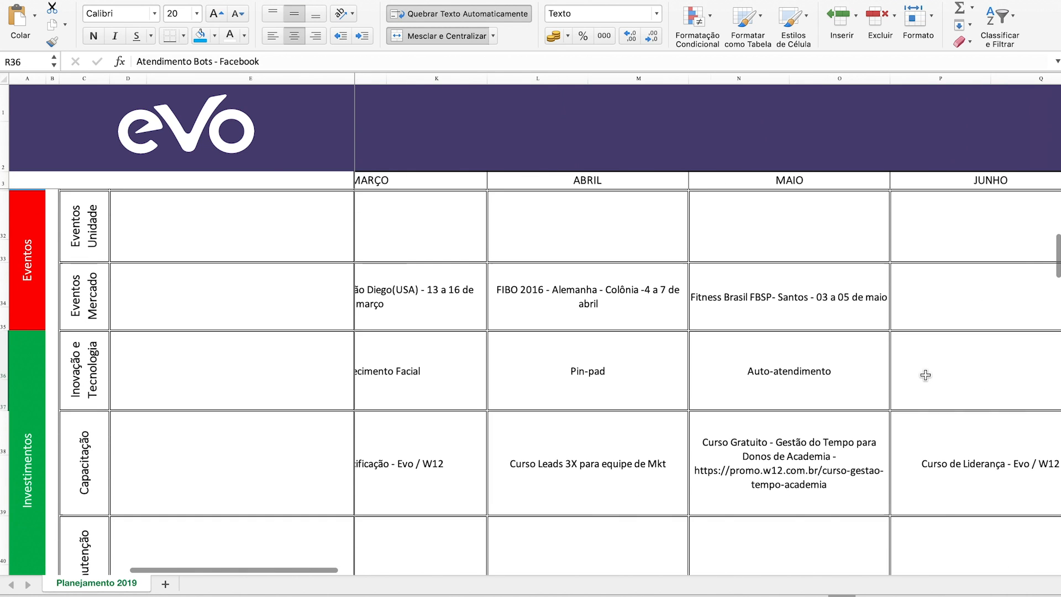
pyautogui.hscroll(-5, 926, 375)
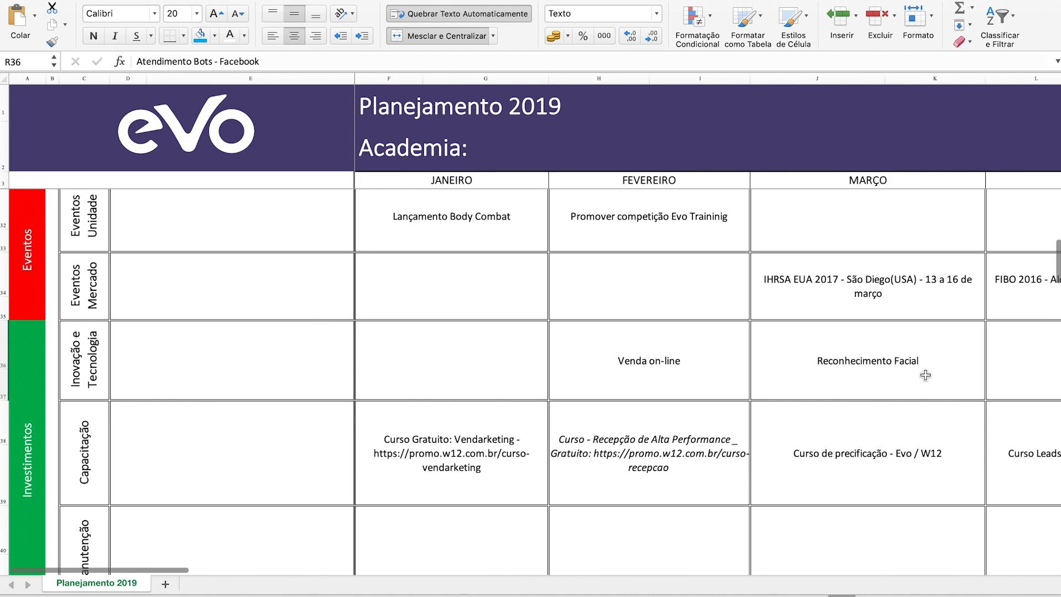
# Examine the Capacitação row, comparing the January and February course entries
pyautogui.scroll(-2, 926, 375)
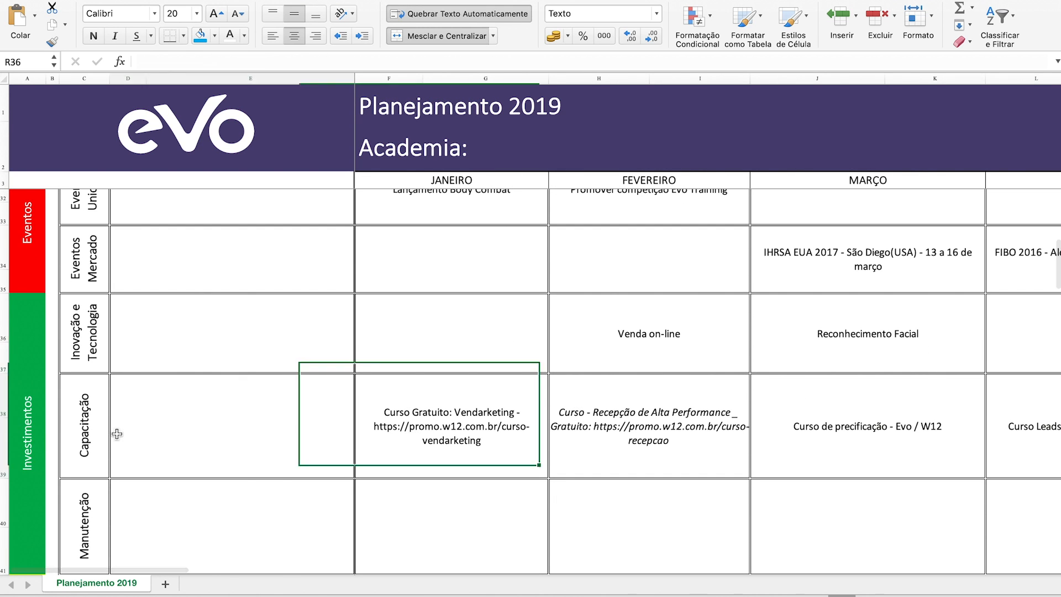
pyautogui.click(116, 429)
pyautogui.click(425, 458)
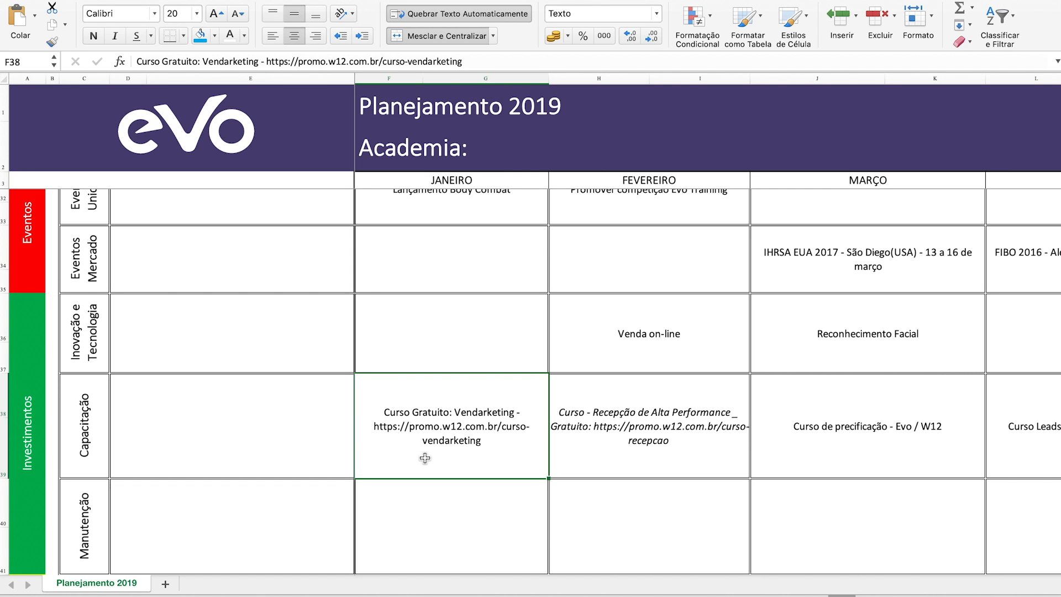
pyautogui.click(677, 453)
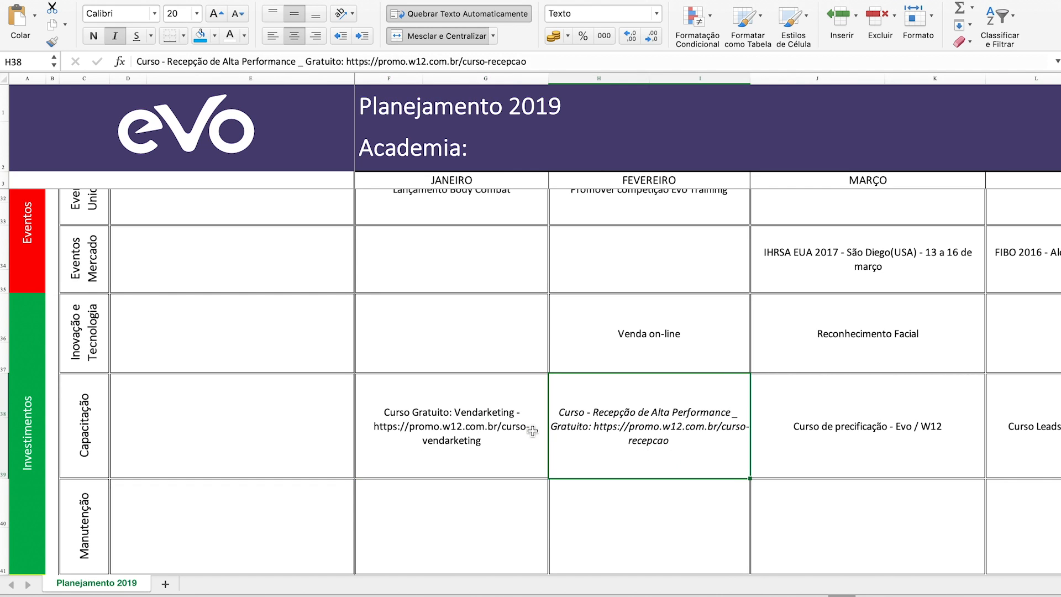
pyautogui.click(514, 429)
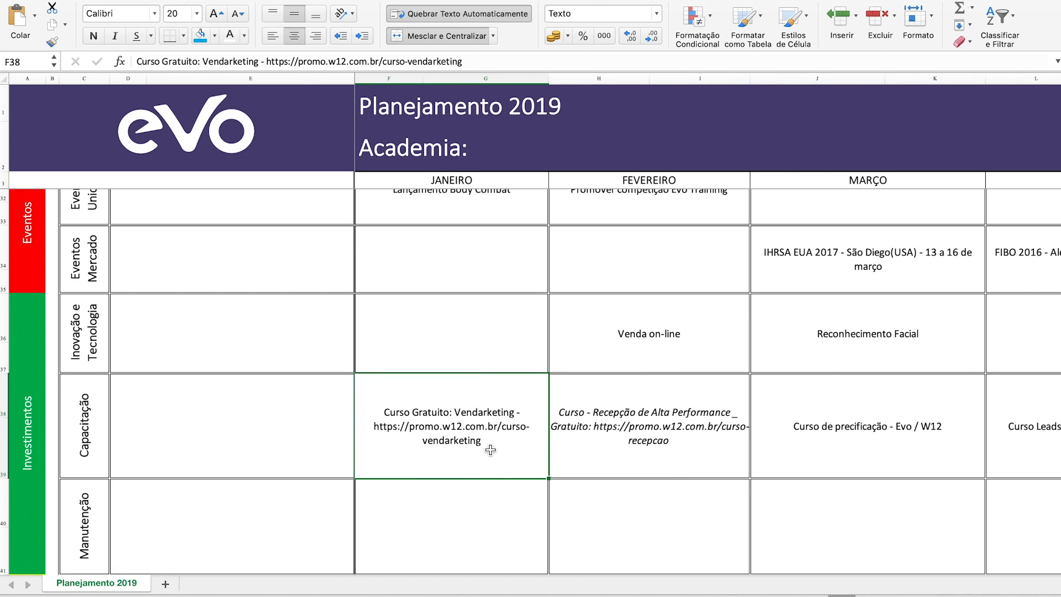
pyautogui.scroll(-1, 490, 450)
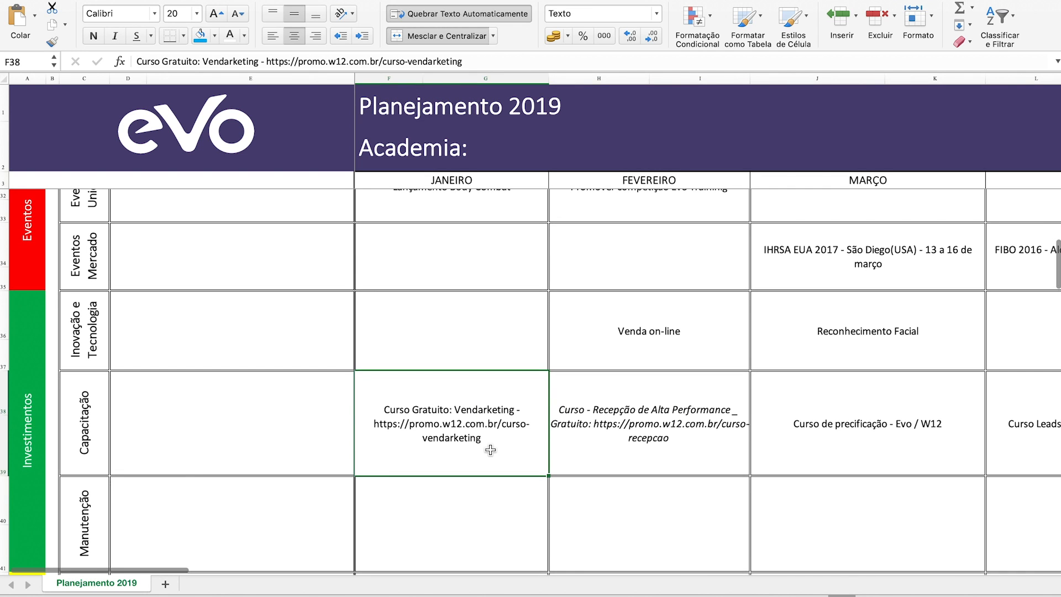
pyautogui.scroll(1, 491, 450)
pyautogui.hscroll(1, 490, 450)
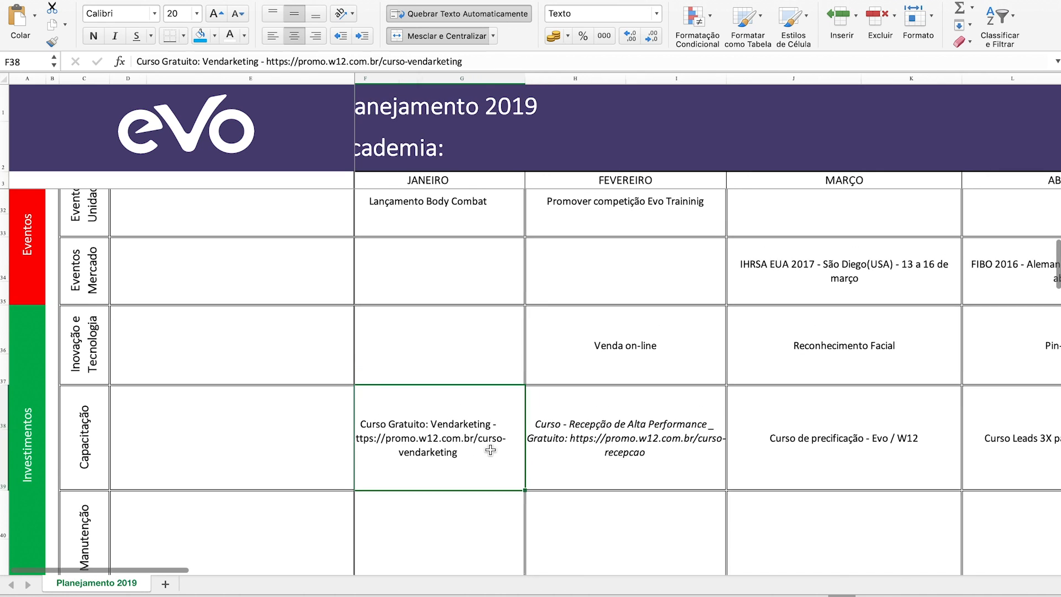
# Examine February's reception course and March's pricing course in the Capacitação row
pyautogui.click(651, 466)
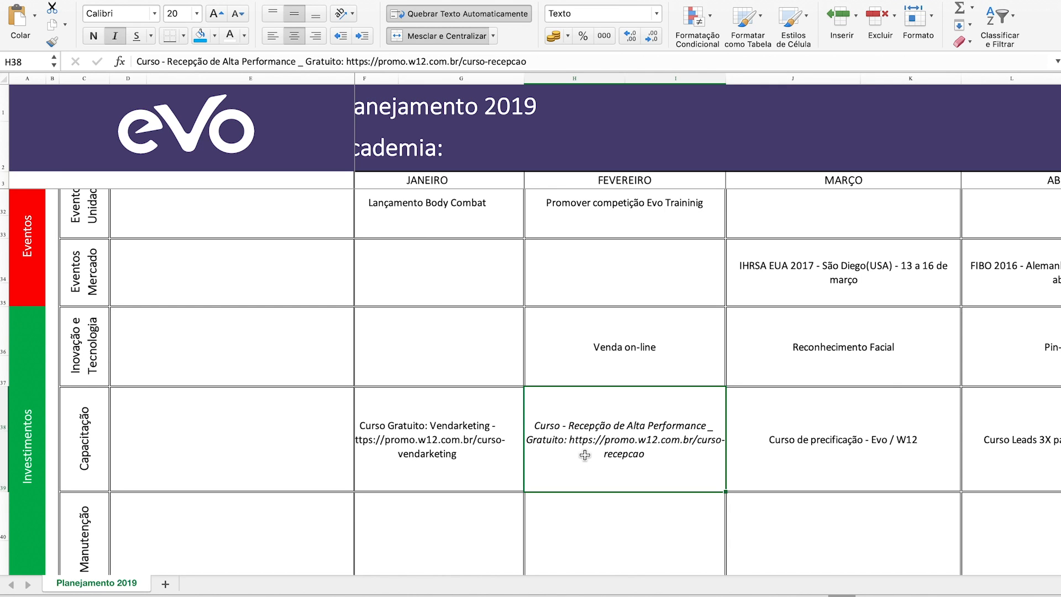
pyautogui.hscroll(3, 585, 455)
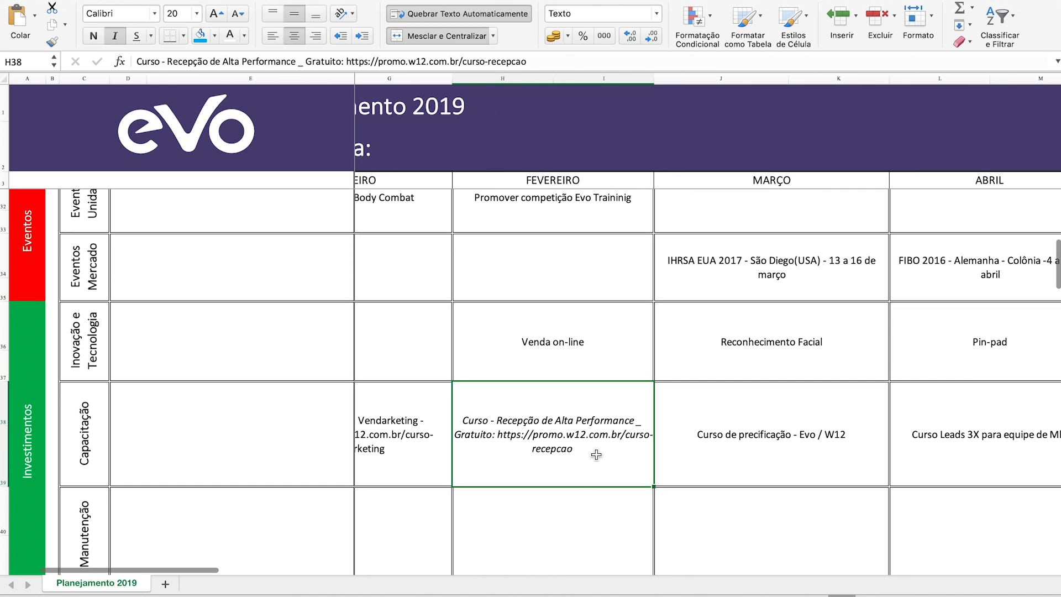
pyautogui.click(796, 441)
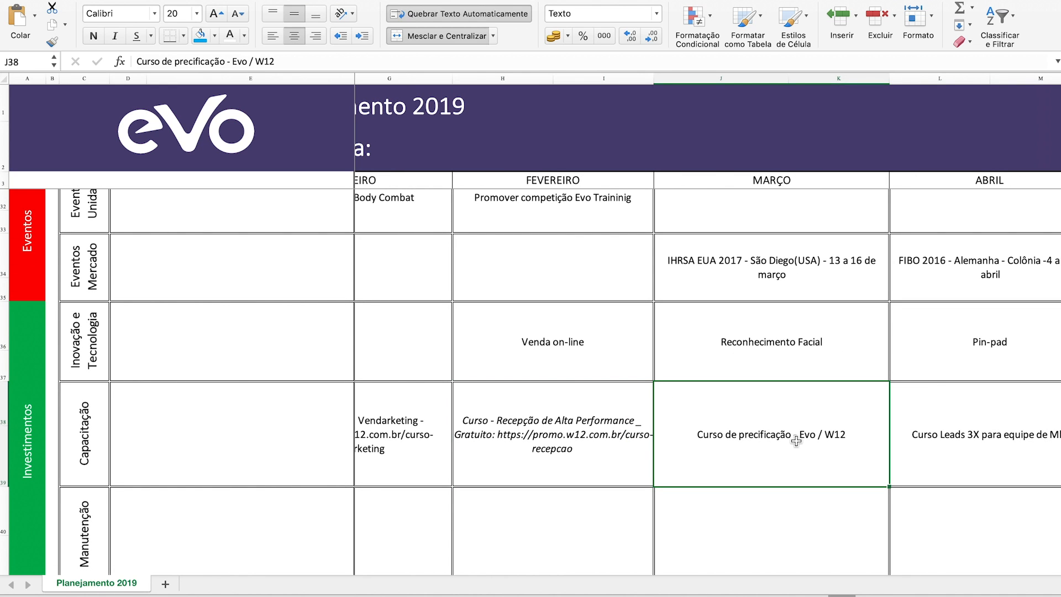
pyautogui.hscroll(2, 796, 441)
pyautogui.scroll(1, 796, 440)
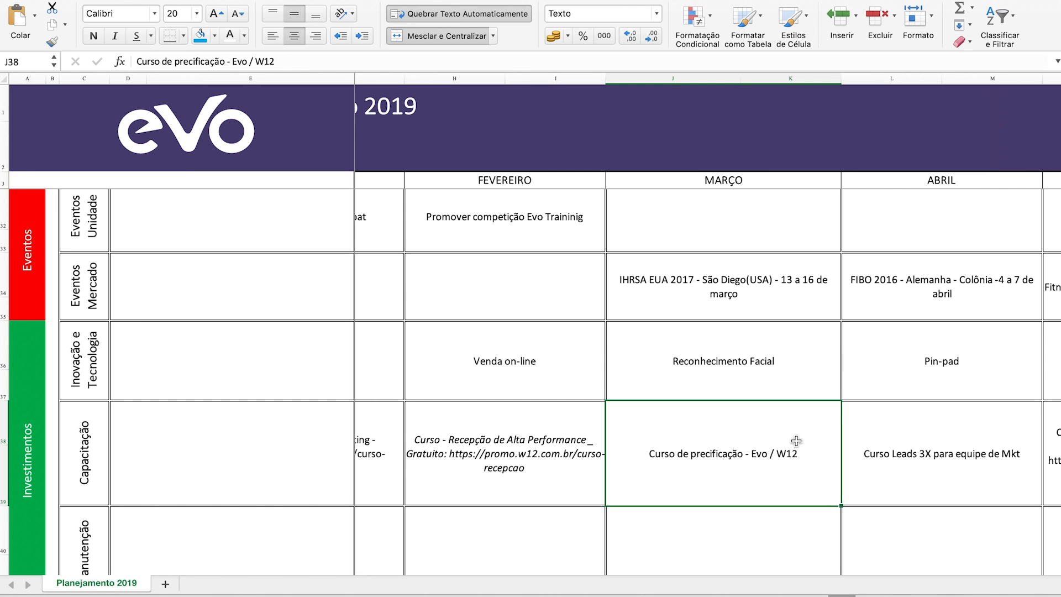
# Look across the Capacitação row from April through August's interview series entry
pyautogui.hscroll(5, 796, 440)
pyautogui.keyDown('shift'); pyautogui.click(815, 446); pyautogui.keyUp('shift')
pyautogui.press('Right')
pyautogui.press('Right')
pyautogui.press('Right')
pyautogui.press('Right')
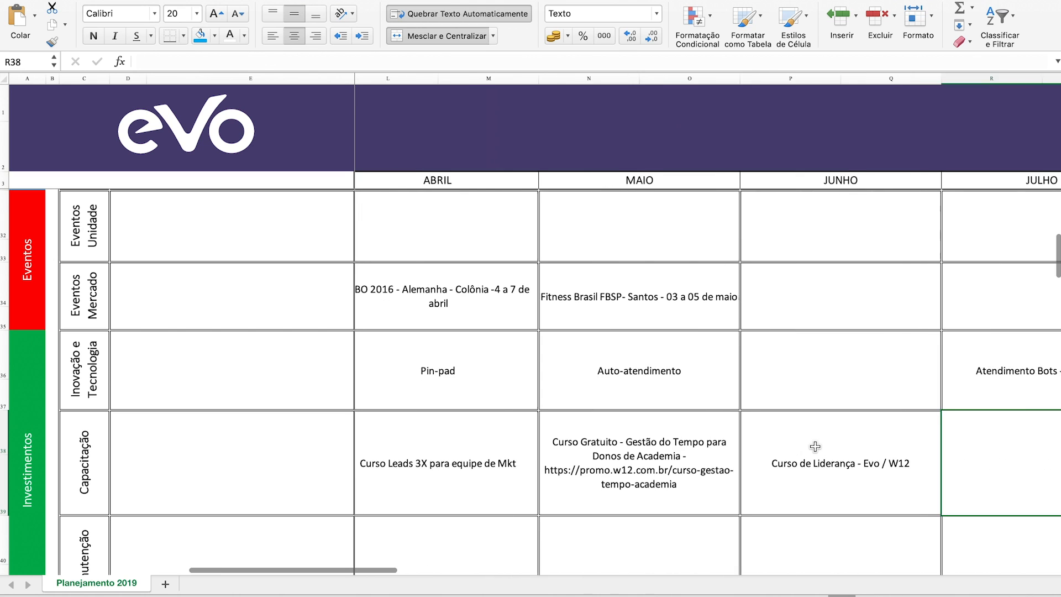
pyautogui.press('Right')
# Return to April's Capacitação entry on the course for the marketing team
pyautogui.hscroll(-2, 486, 456)
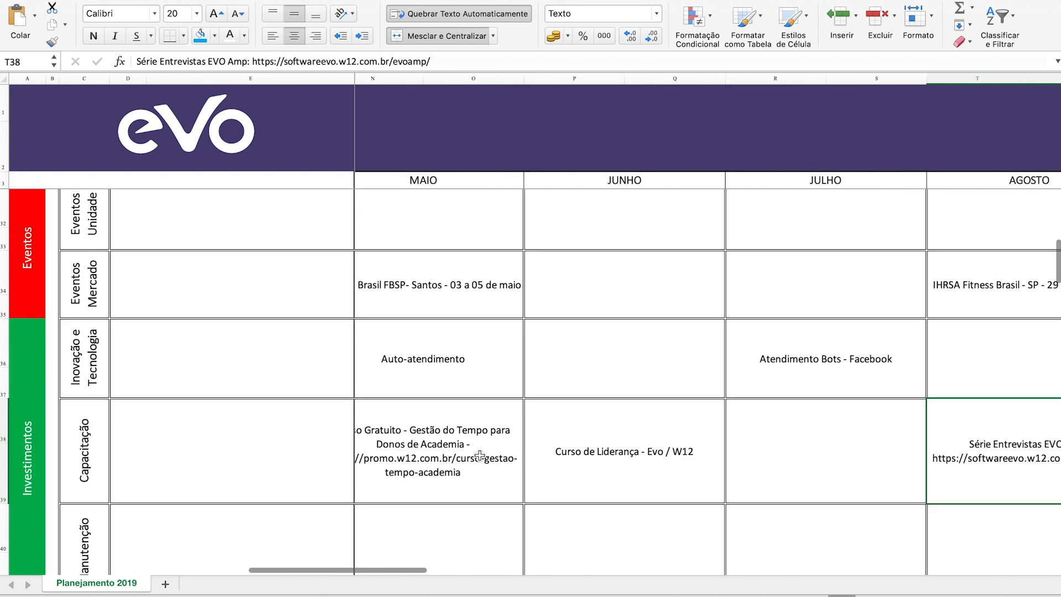
pyautogui.hscroll(-5, 480, 455)
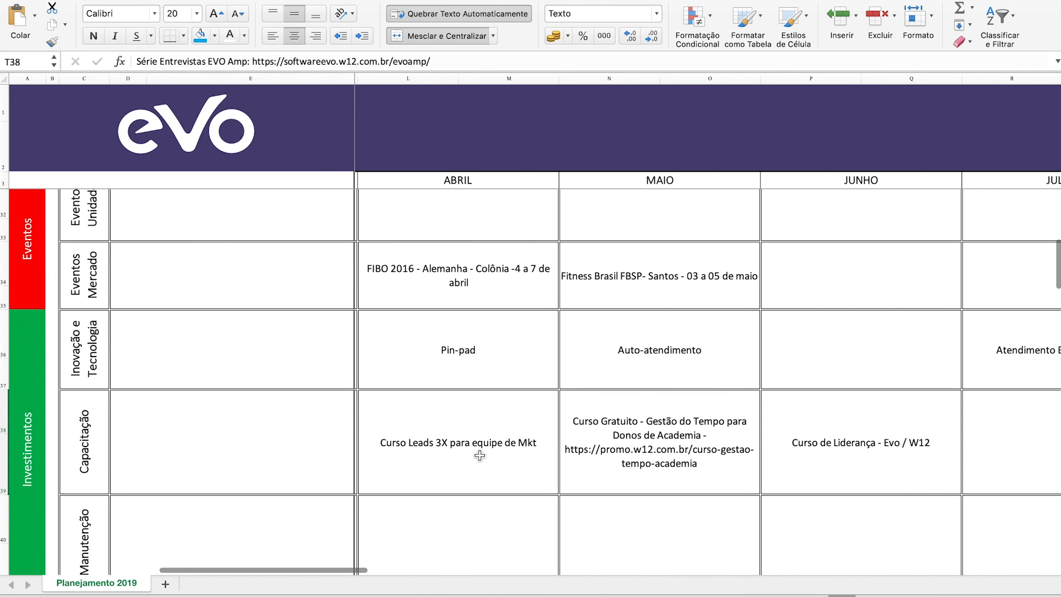
pyautogui.click(458, 452)
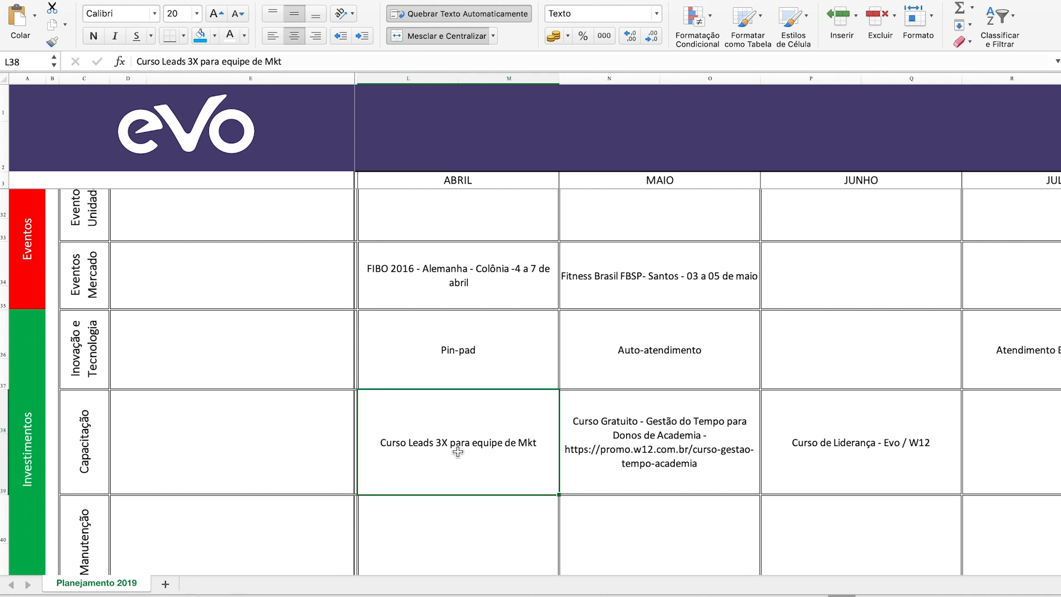
# Look across the remaining Capacitação entries from May through August and examine the Manutenção row under Investimentos
pyautogui.hscroll(5, 458, 452)
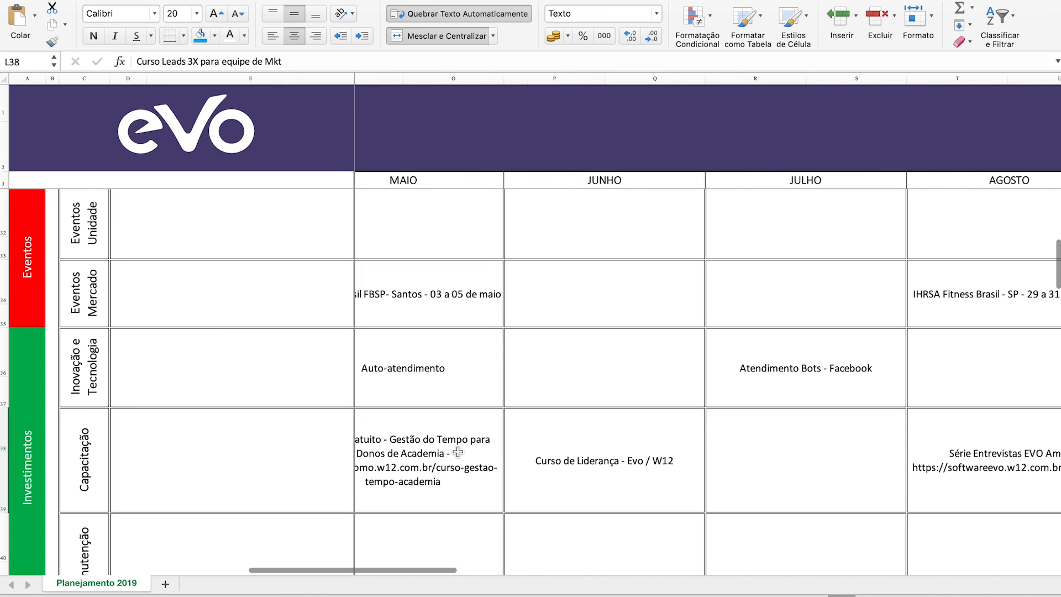
pyautogui.hscroll(3, 458, 452)
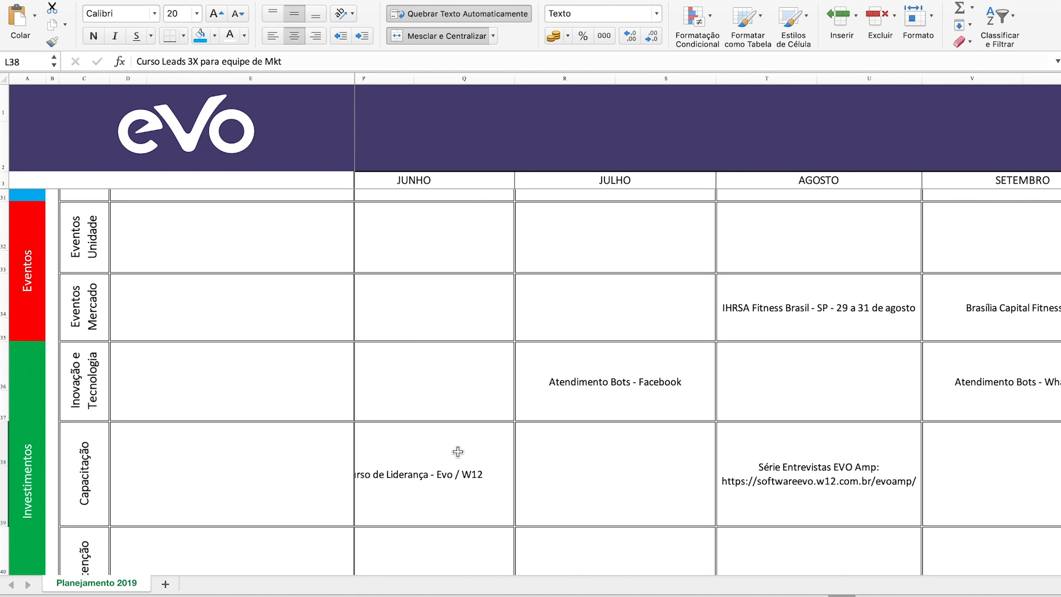
pyautogui.hscroll(-10, 457, 452)
pyautogui.scroll(-5, 457, 452)
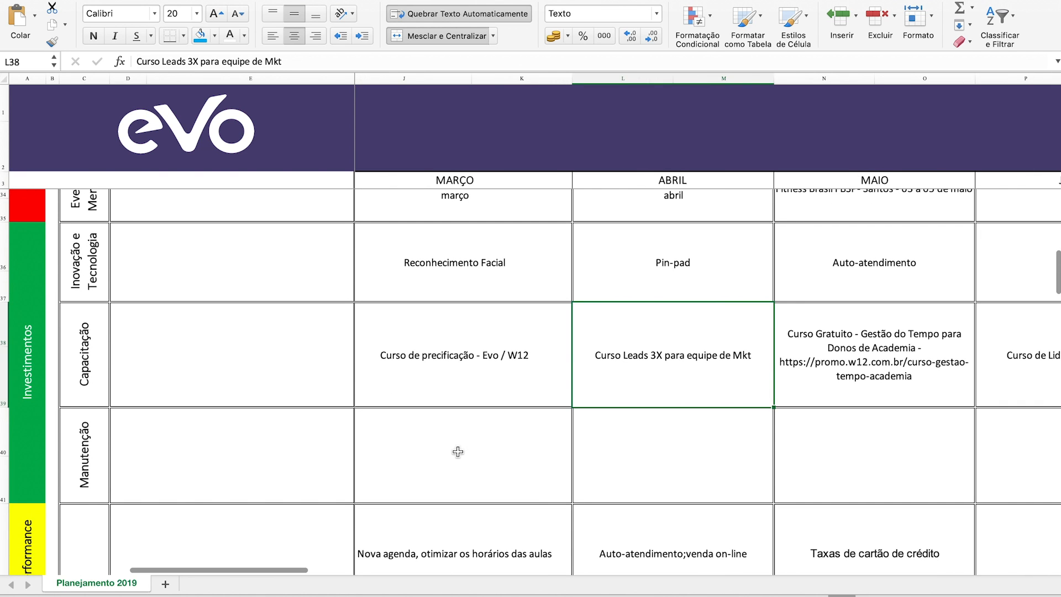
pyautogui.scroll(-2, 385, 476)
pyautogui.click(182, 423)
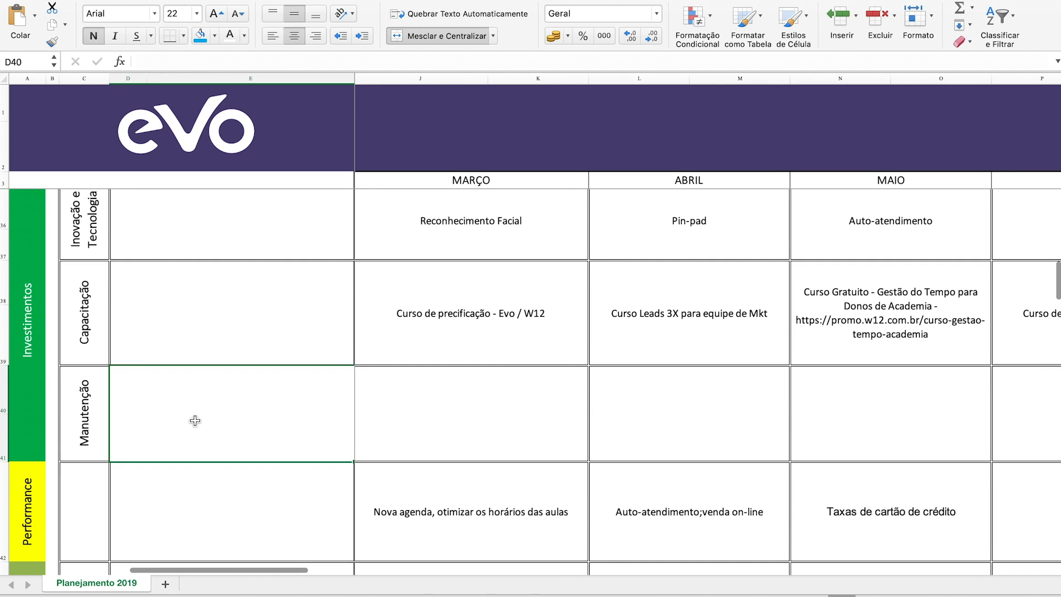
pyautogui.click(388, 408)
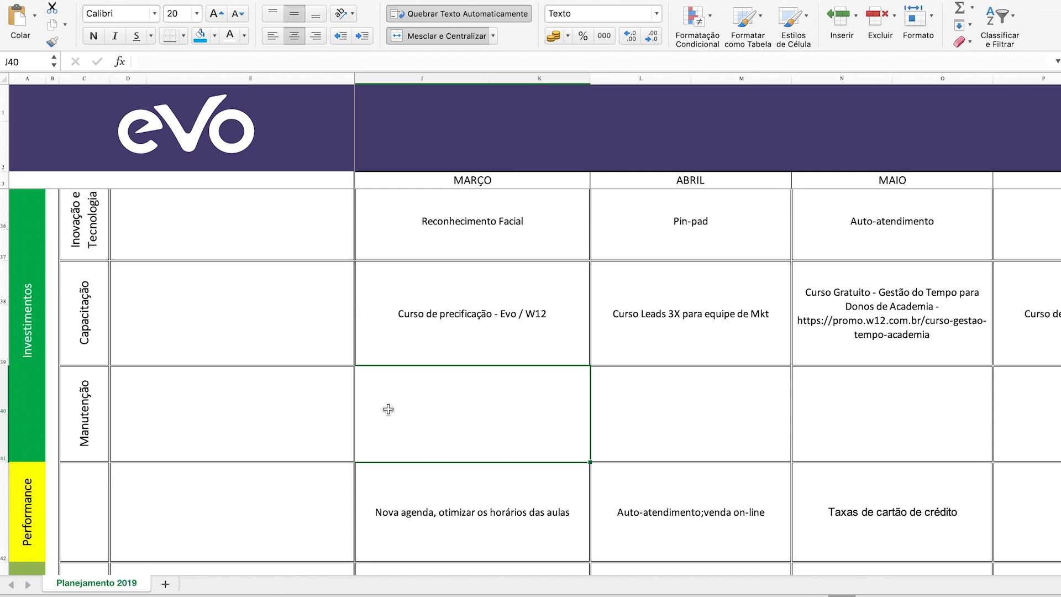
# Examine the Performance row's January to March entries on sales commissions, automatic debit and the new class schedule
pyautogui.scroll(-5, 389, 409)
pyautogui.hscroll(-1, 387, 408)
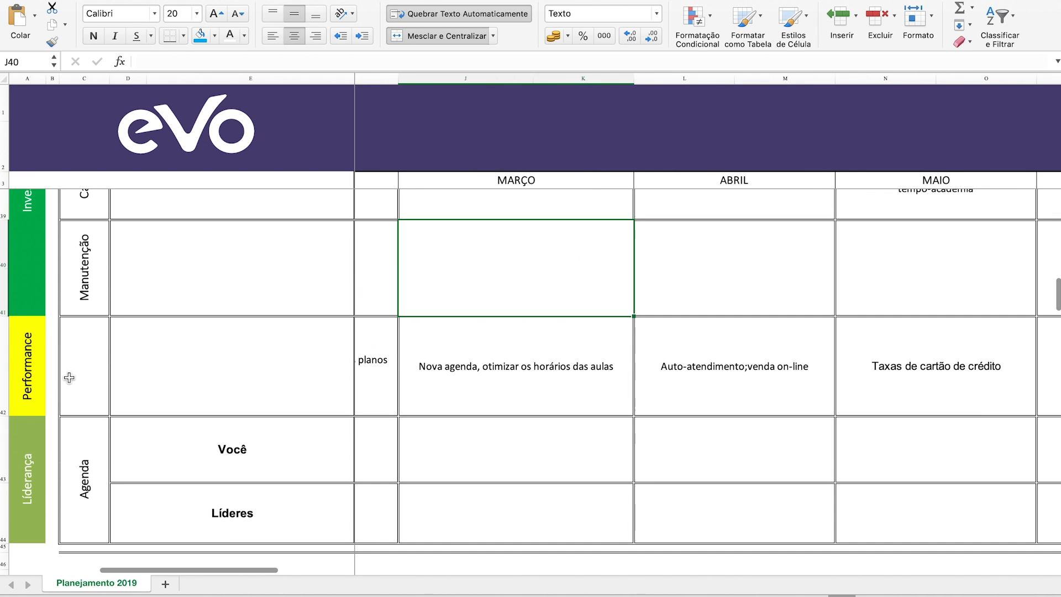
pyautogui.click(536, 402)
pyautogui.hscroll(-6, 535, 402)
pyautogui.scroll(1, 536, 402)
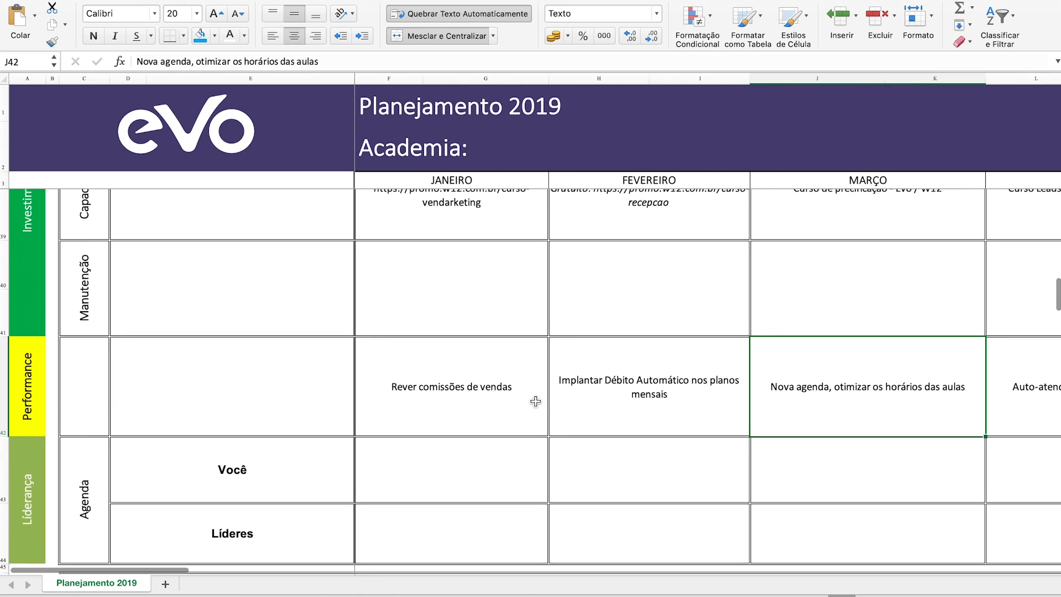
pyautogui.scroll(-2, 536, 402)
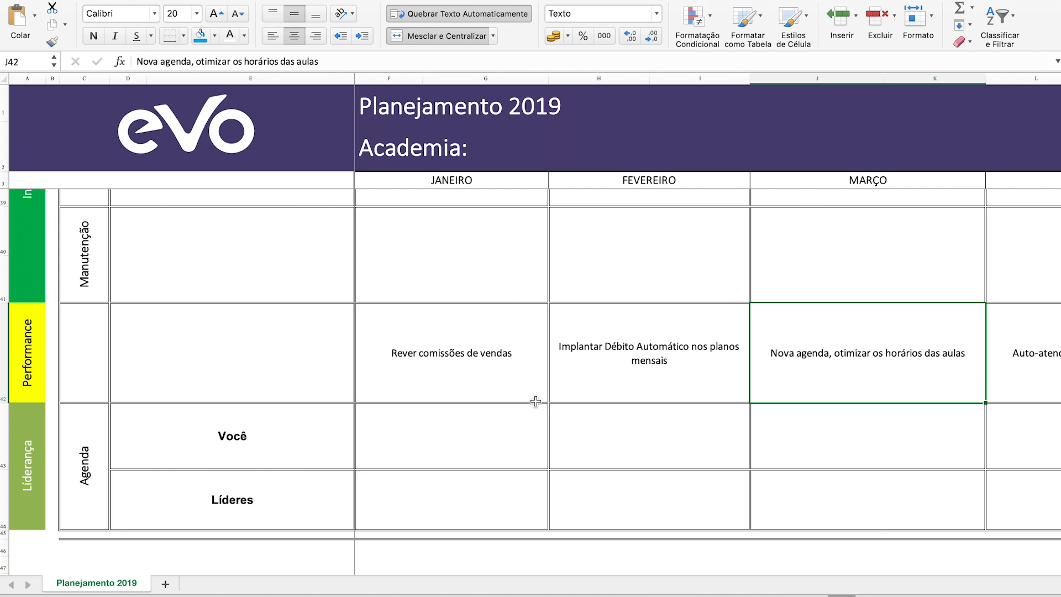
pyautogui.click(505, 378)
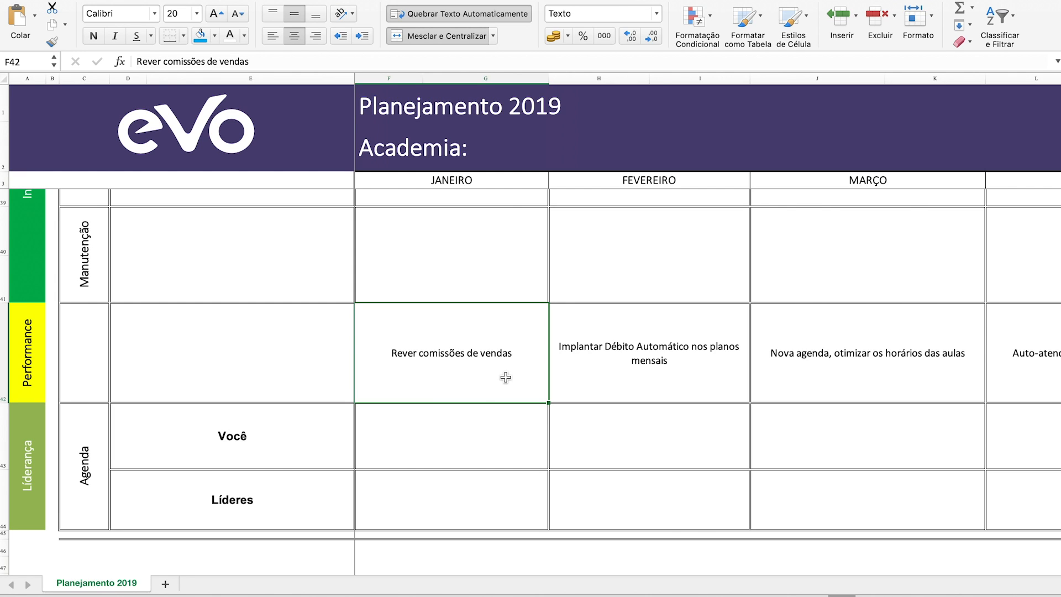
pyautogui.click(628, 368)
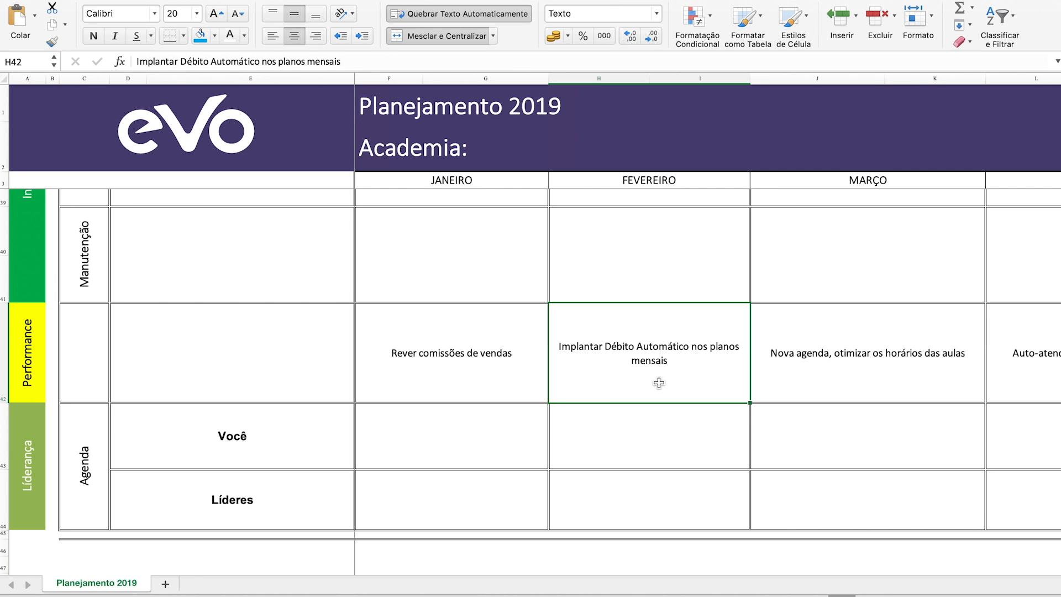
pyautogui.click(807, 379)
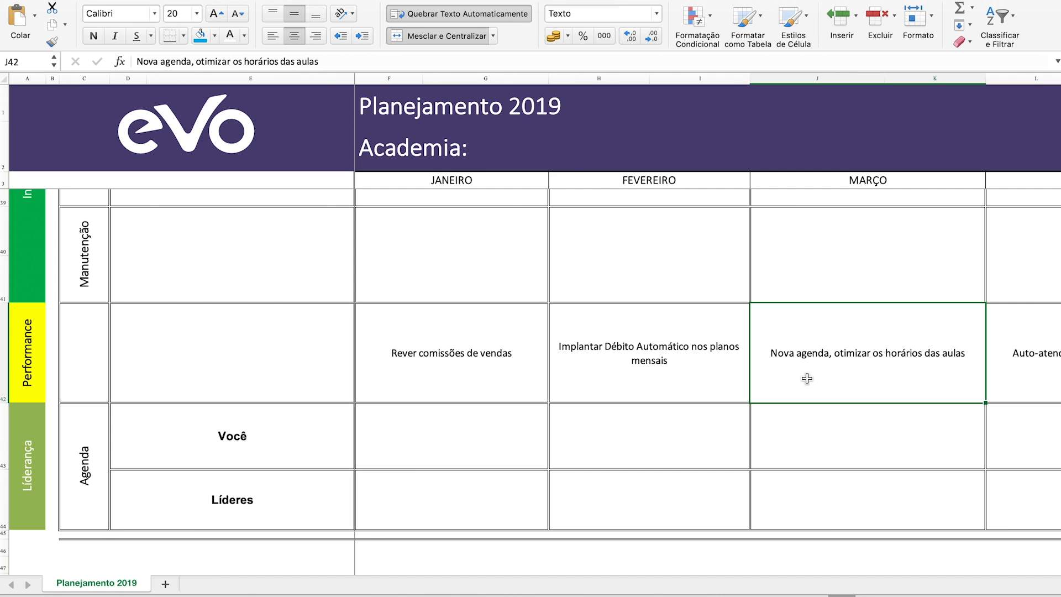
# Examine the Performance row's April entry on self-service and online sales and May's entry on credit card fees
pyautogui.hscroll(2, 807, 379)
pyautogui.scroll(1, 807, 379)
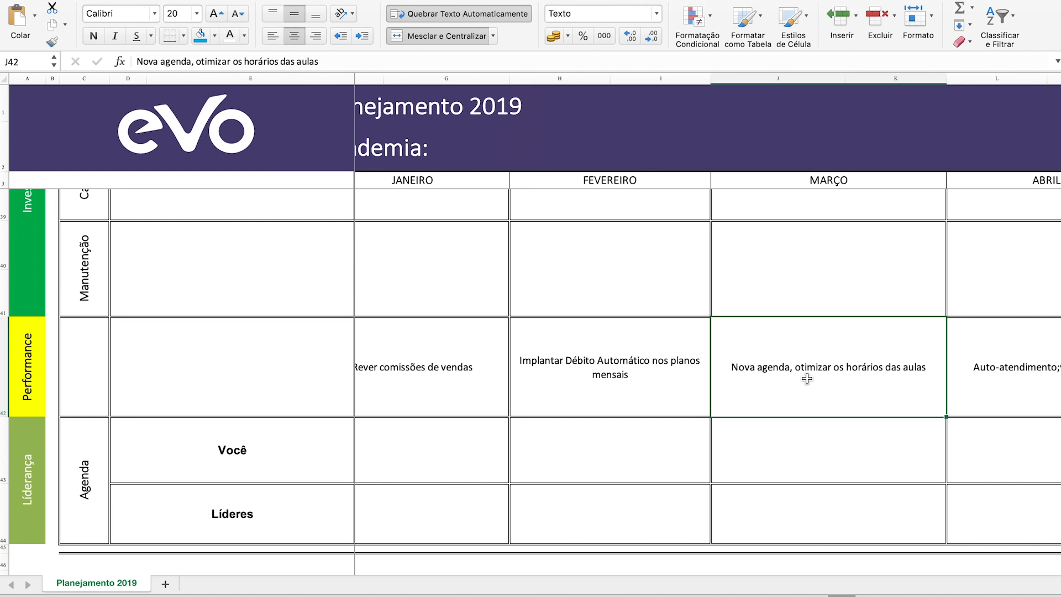
pyautogui.hscroll(8, 807, 378)
pyautogui.scroll(1, 807, 378)
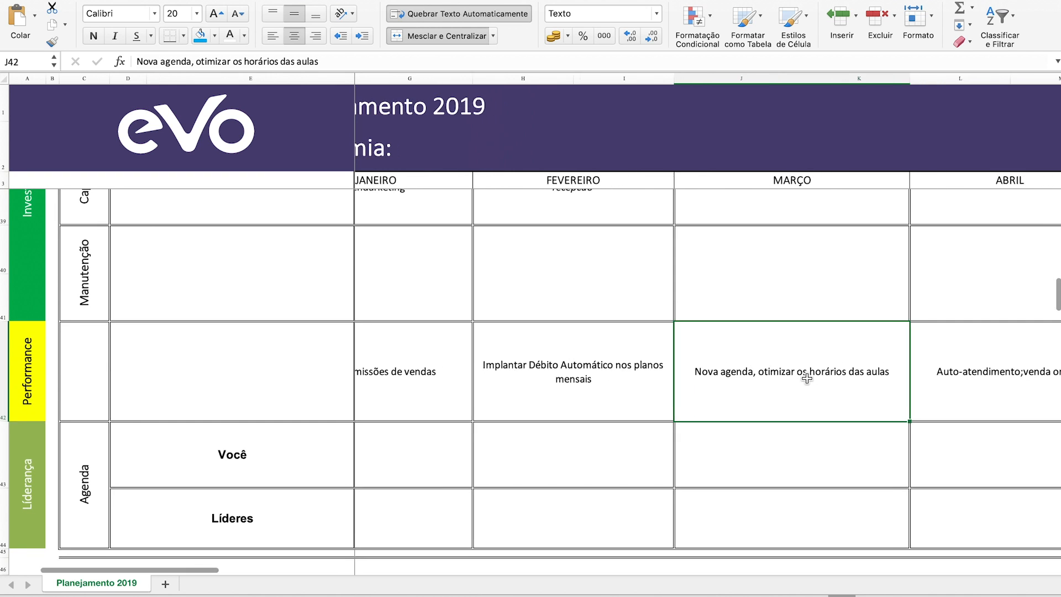
pyautogui.click(861, 415)
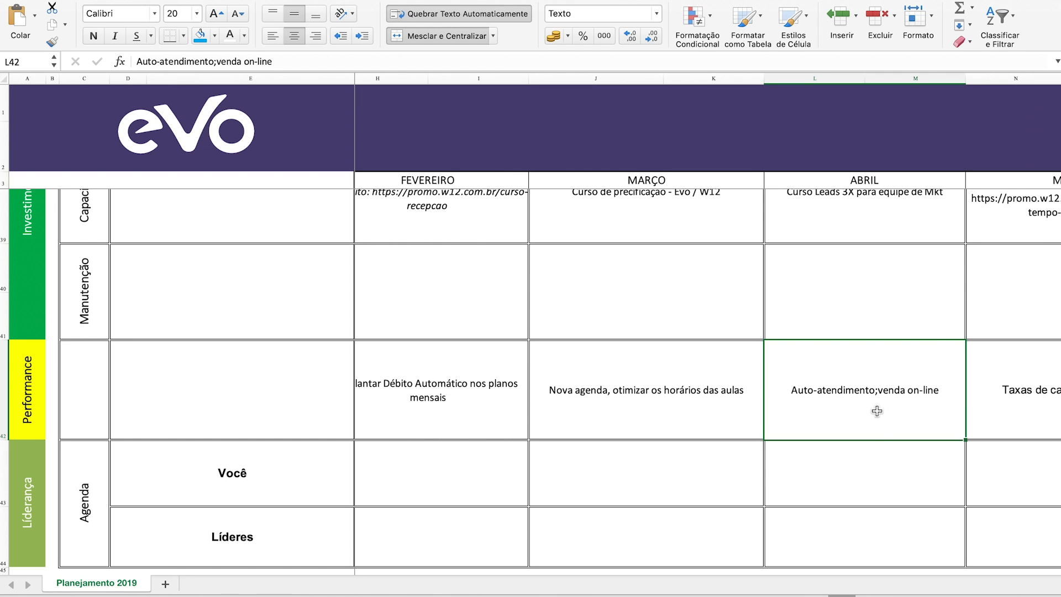
pyautogui.hscroll(5, 877, 411)
pyautogui.scroll(2, 877, 411)
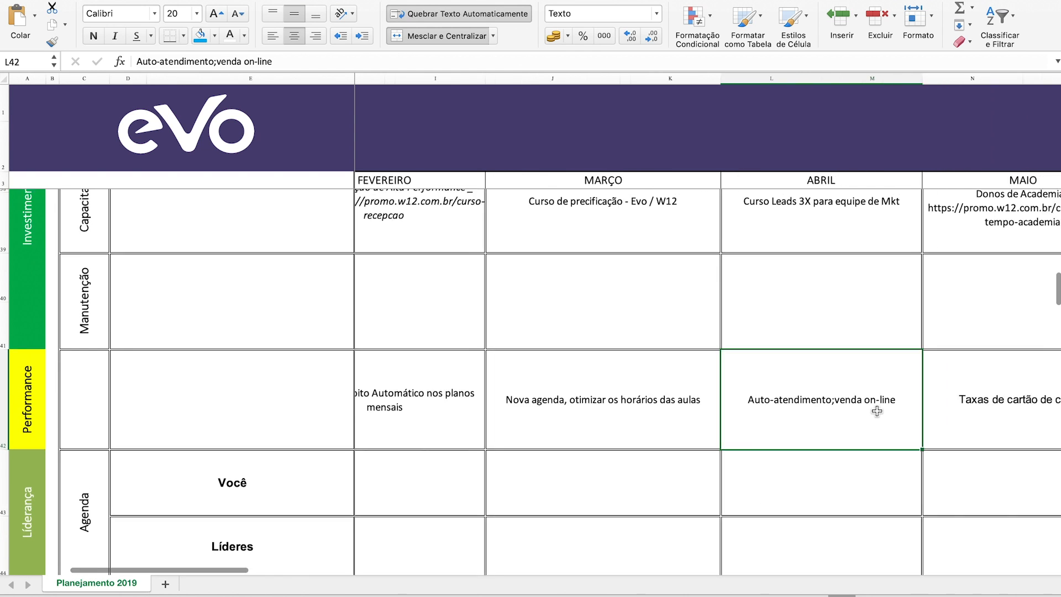
pyautogui.click(868, 437)
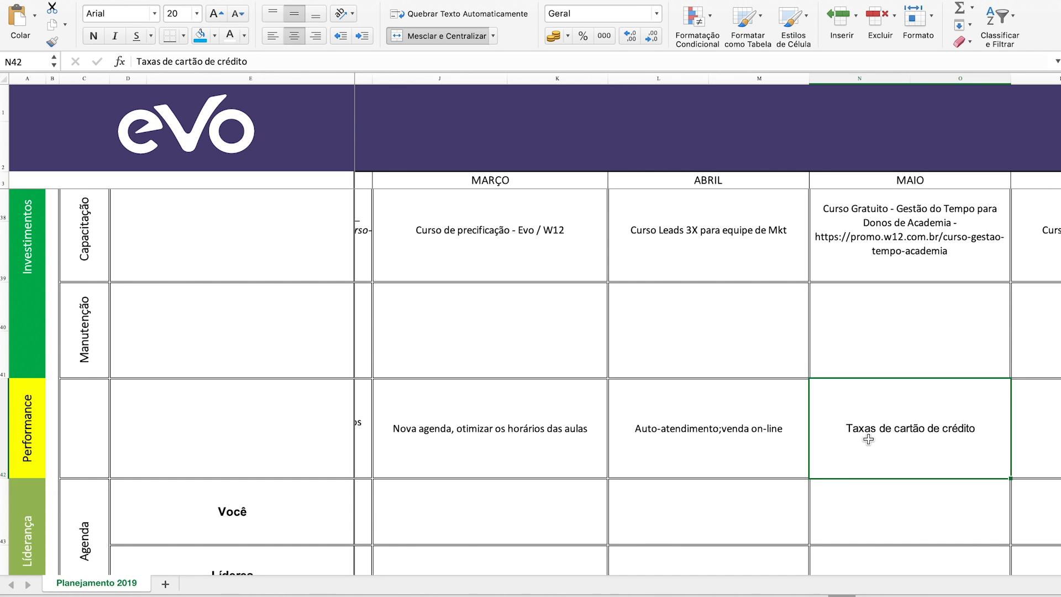
pyautogui.hscroll(5, 884, 429)
# Go back to January and examine the Liderança section with its Agenda rows for Você and Líderes
pyautogui.hscroll(-7, 888, 431)
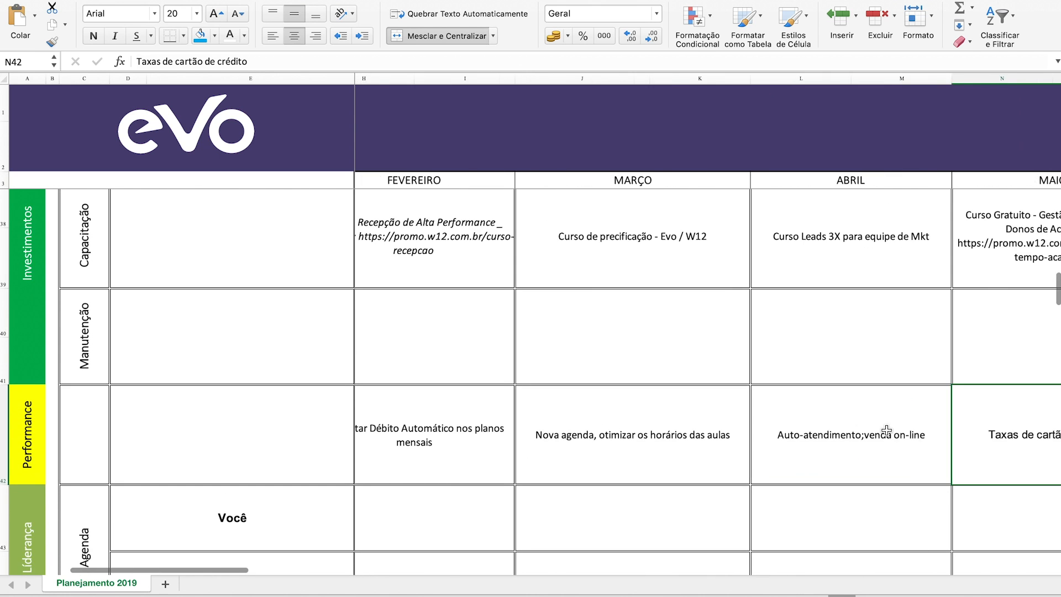
pyautogui.hscroll(-2, 887, 431)
pyautogui.scroll(-3, 887, 430)
pyautogui.scroll(-1, 888, 430)
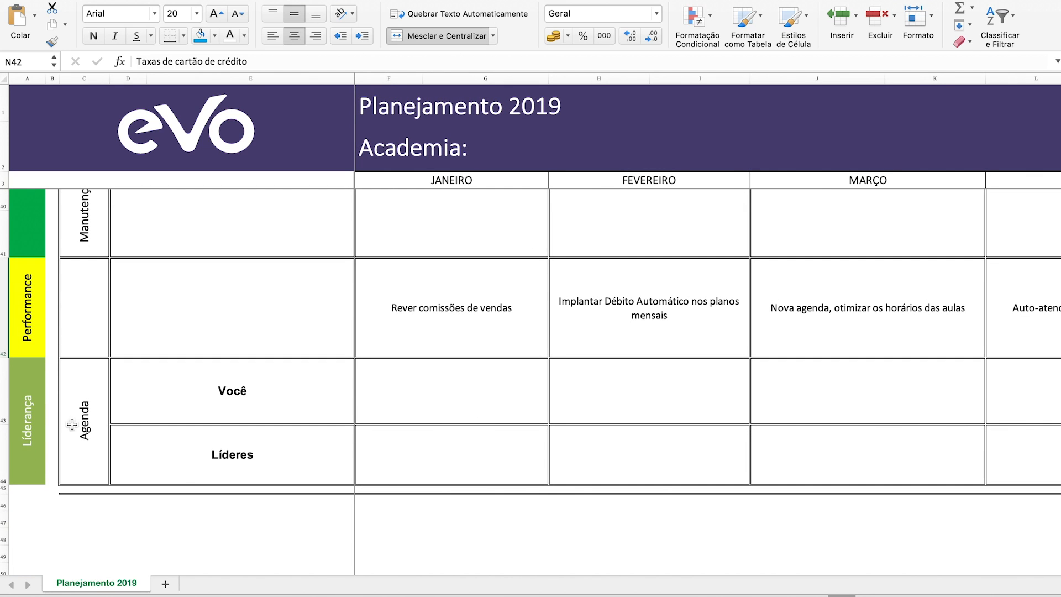
pyautogui.click(437, 399)
pyautogui.click(38, 448)
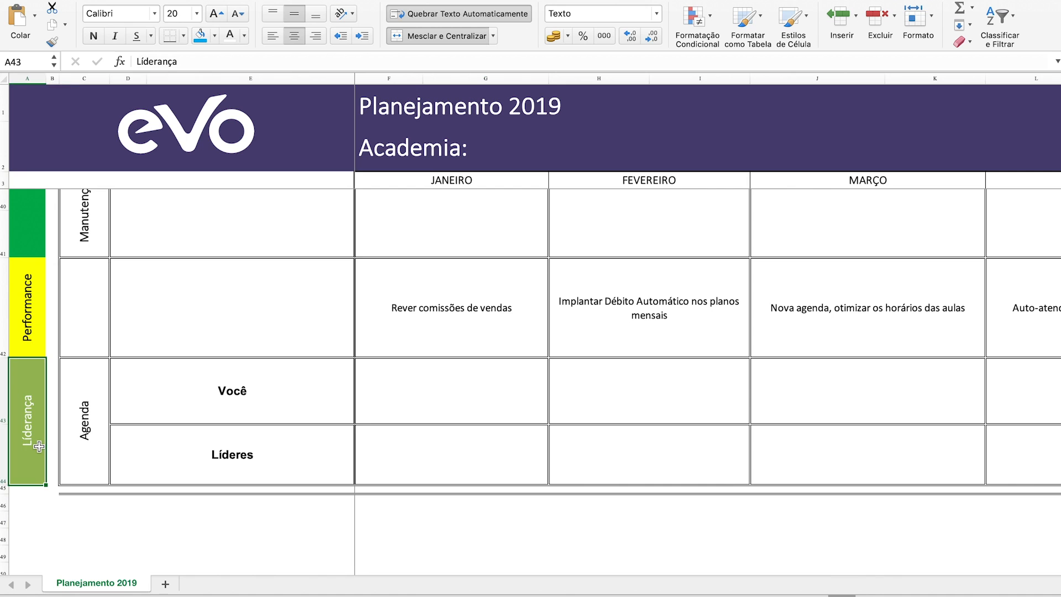
pyautogui.click(248, 405)
pyautogui.click(239, 451)
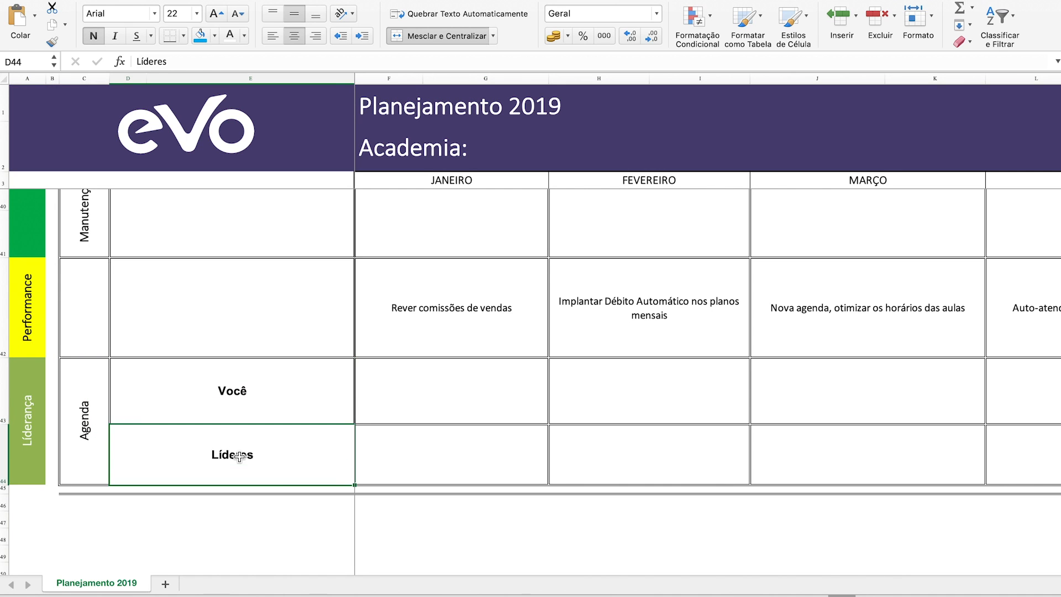
# Return to the Você row of the Liderança agenda and select its January cell
pyautogui.scroll(1, 239, 450)
pyautogui.click(200, 410)
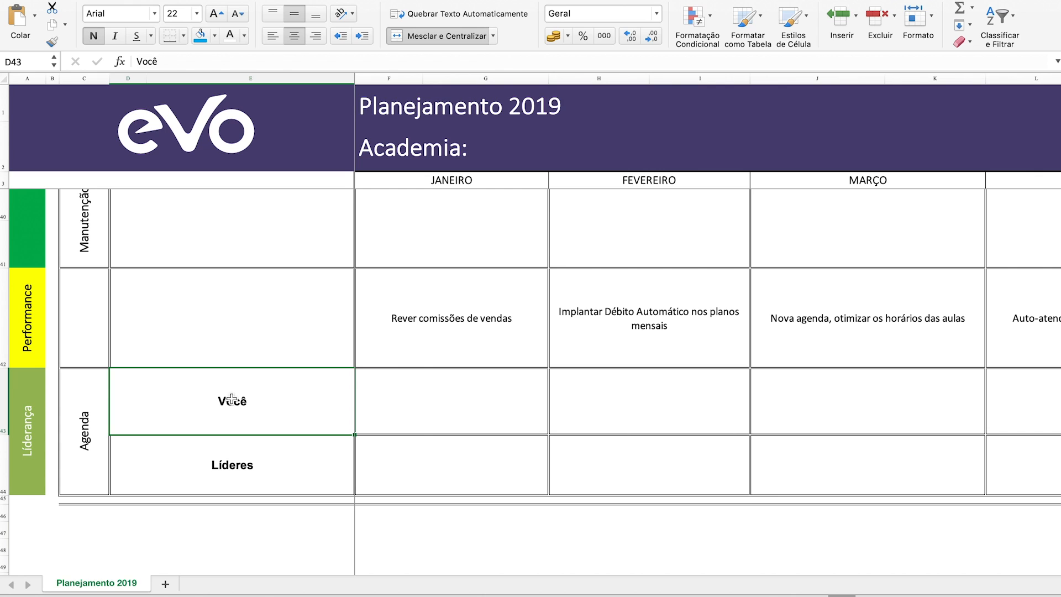
pyautogui.click(451, 385)
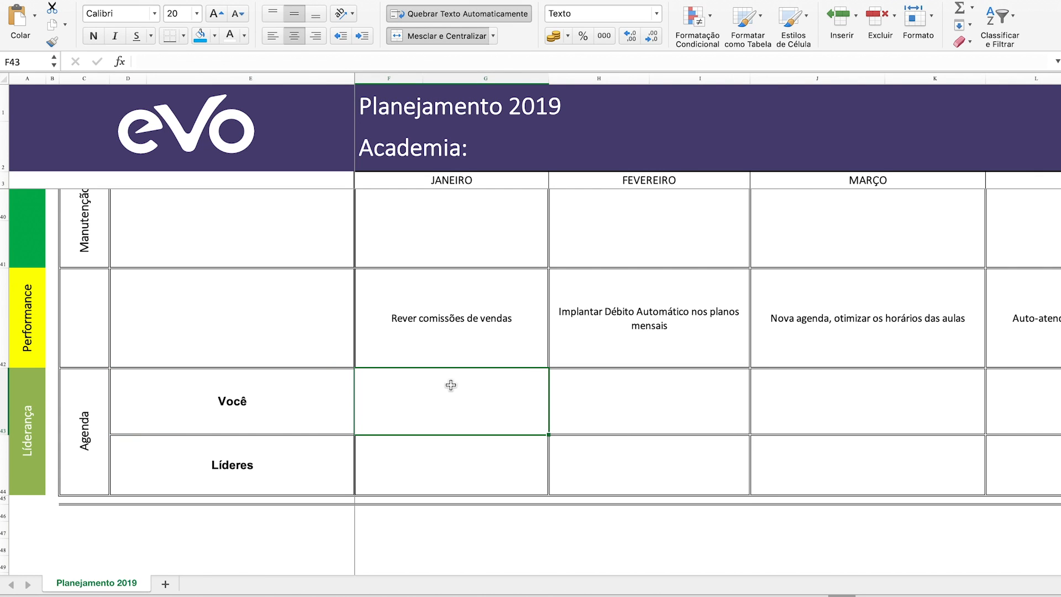